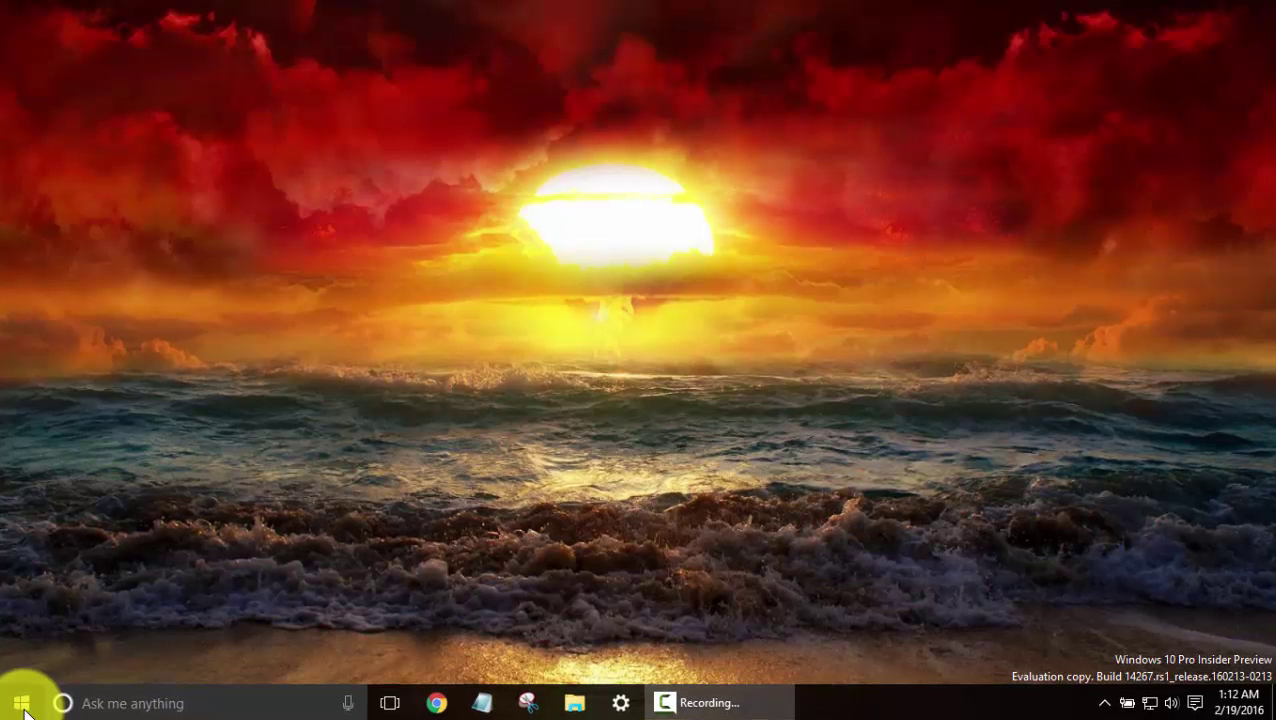
click(24, 704)
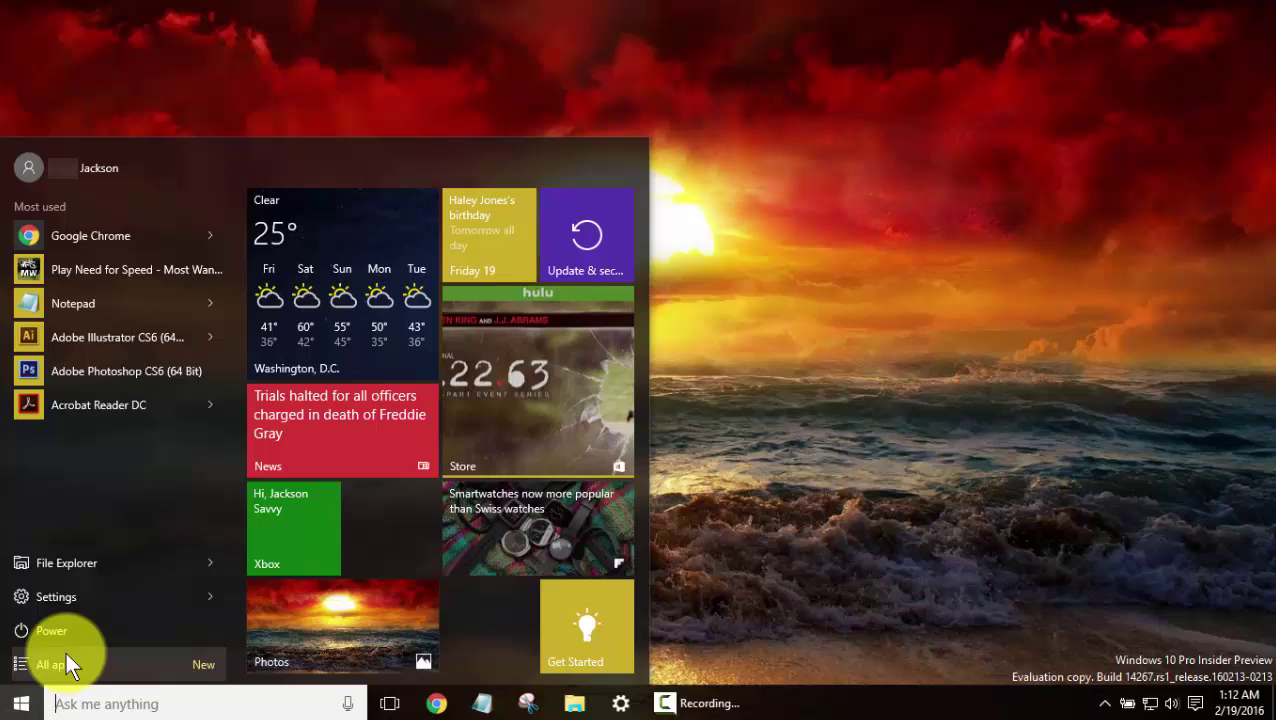
click(660, 433)
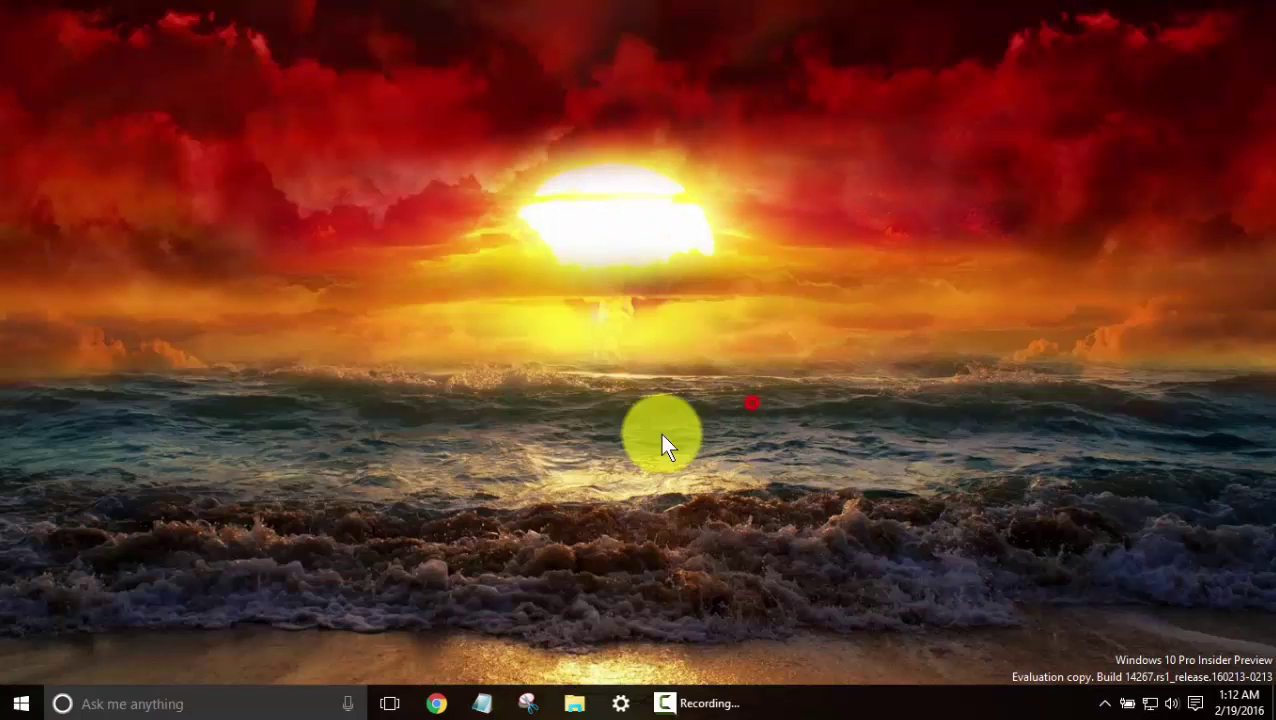
Open Programs and Features from the Start button's quick-access list, look through the installed programs, and close the window.
right_click(28, 703)
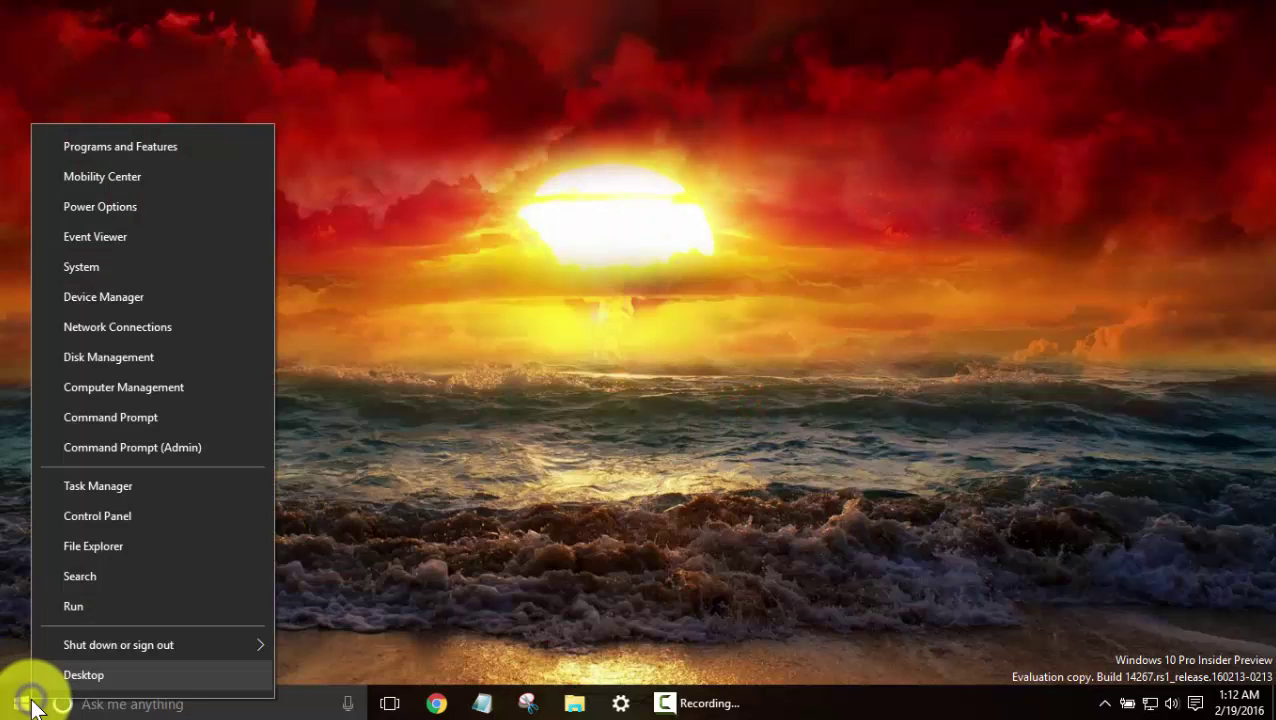
click(187, 144)
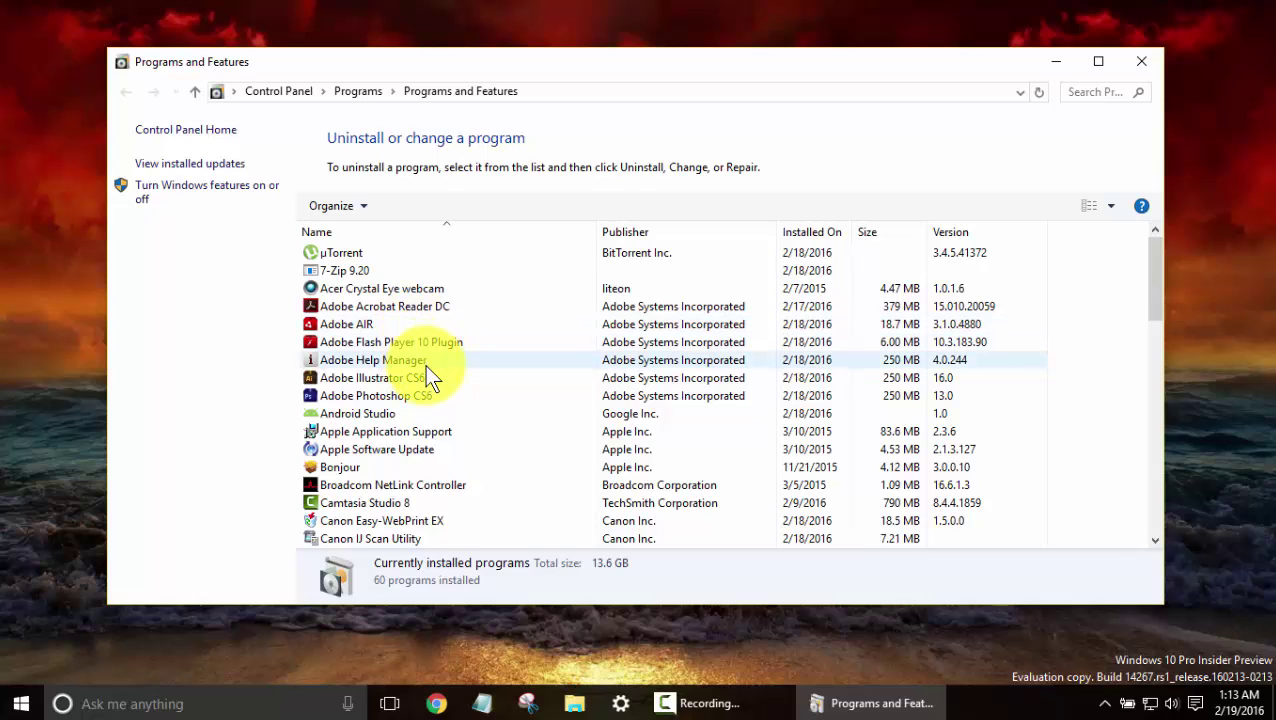
scroll(426, 367, down, 4)
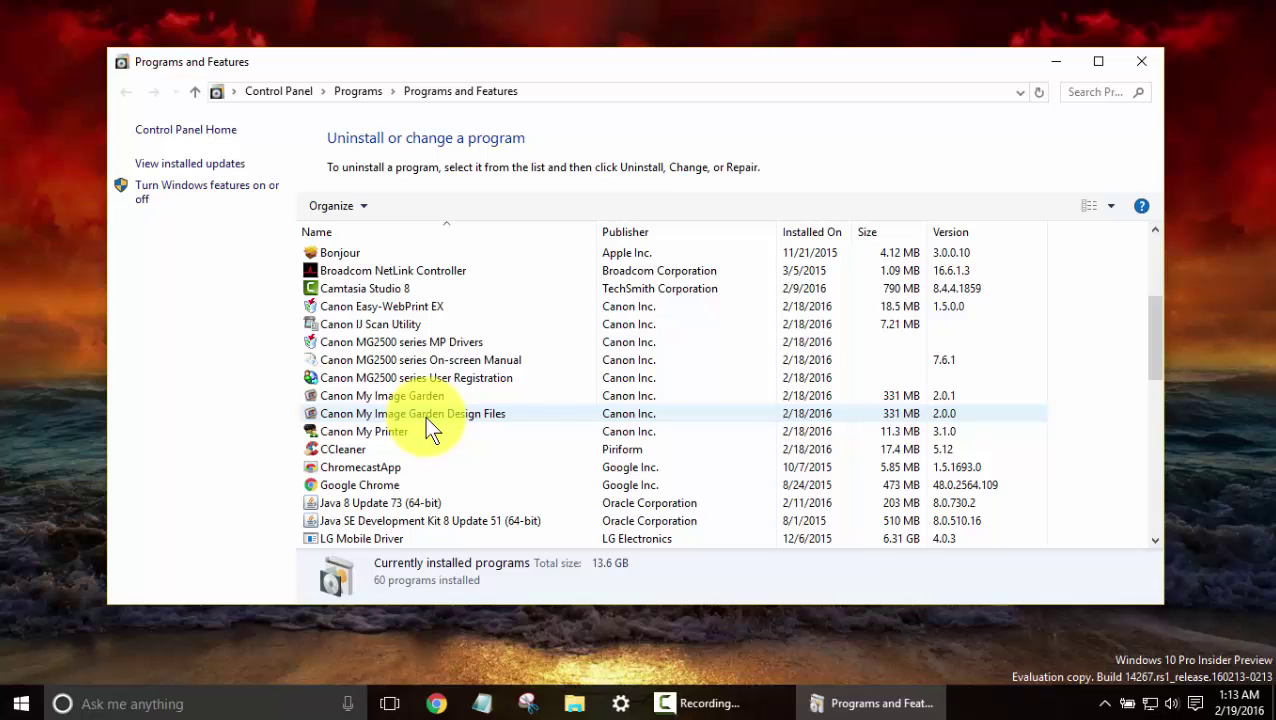
scroll(425, 416, down, 11)
scroll(425, 416, up, 7)
scroll(425, 416, up, 4)
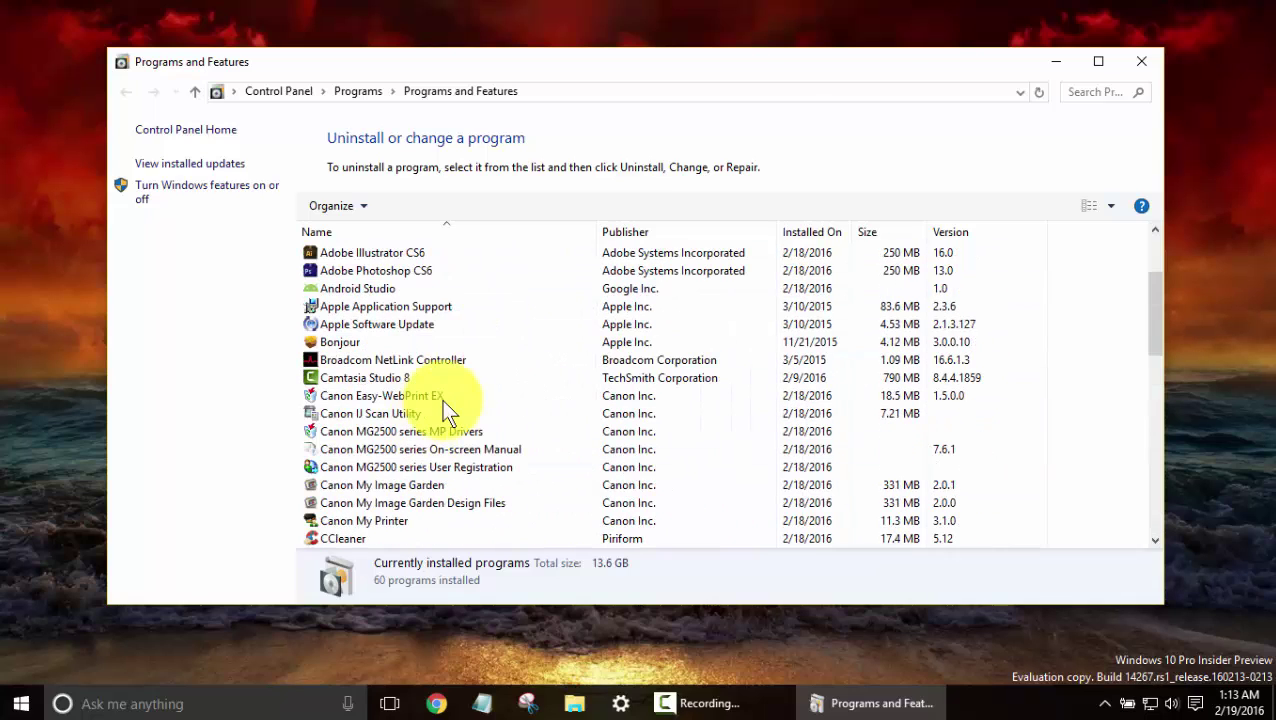
click(1140, 61)
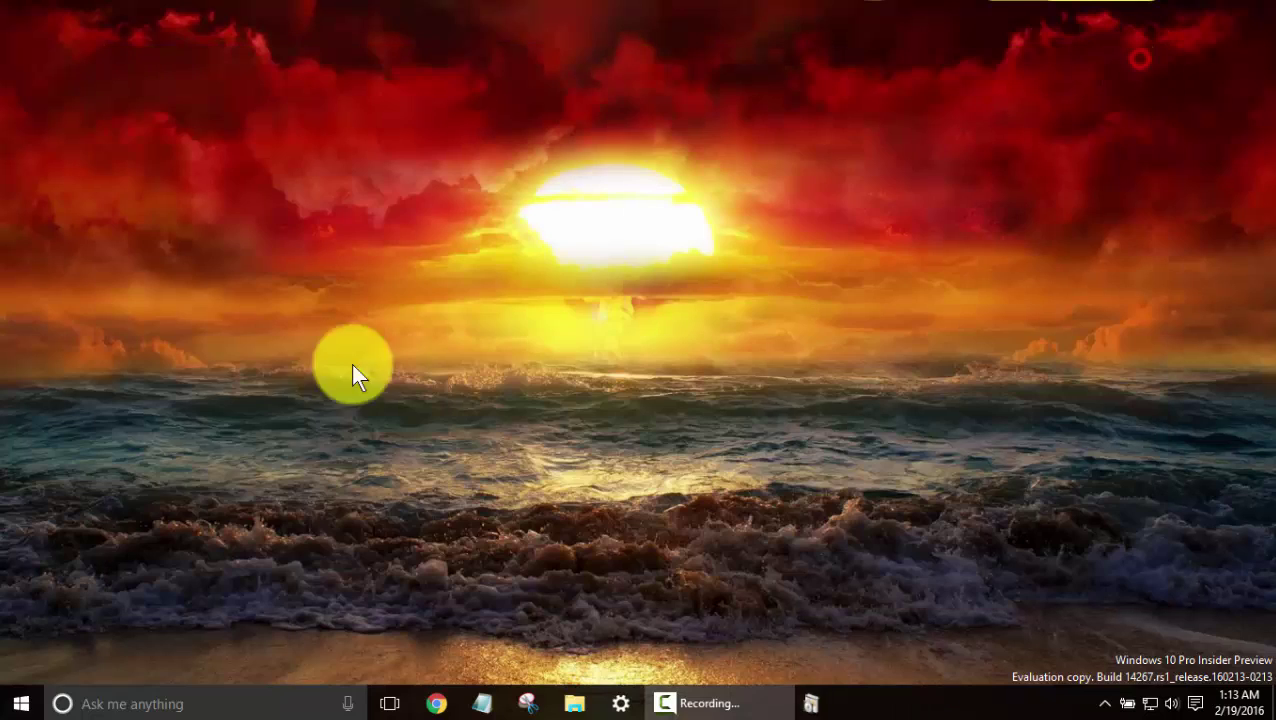
Open Windows Mobility Center, review the battery power plan choices keeping High performance selected, and close the window.
right_click(21, 703)
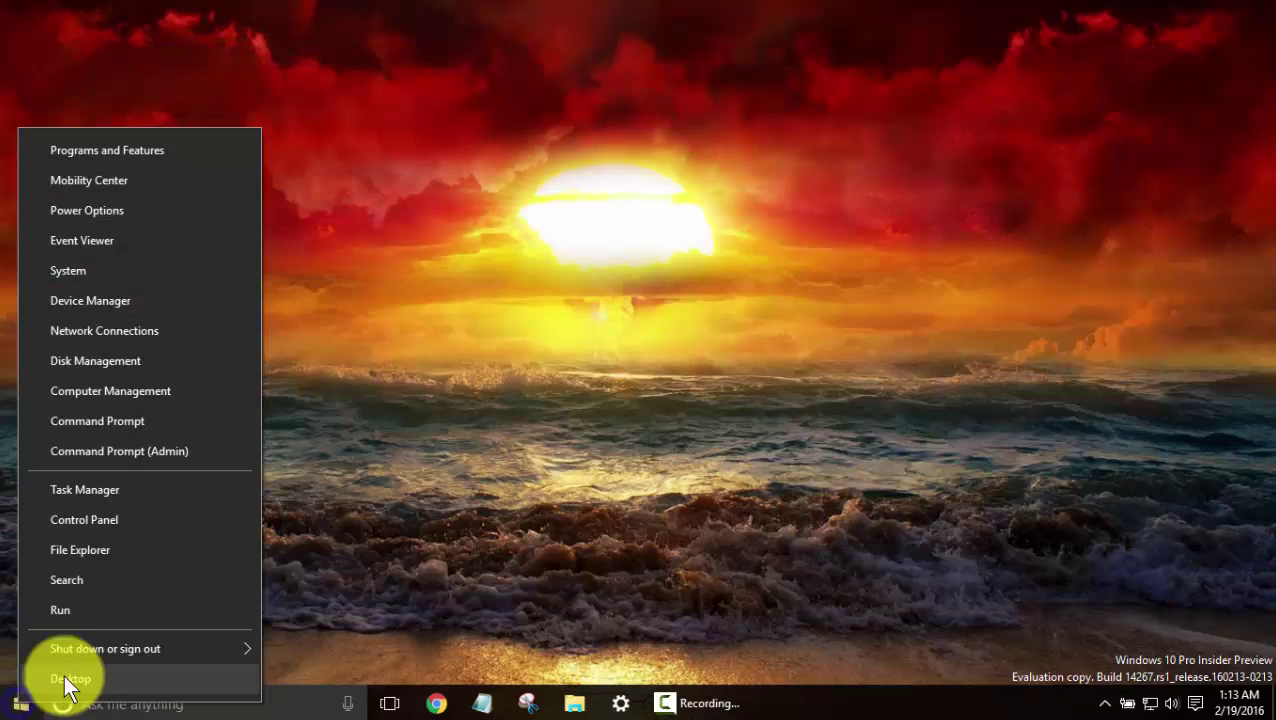
click(99, 185)
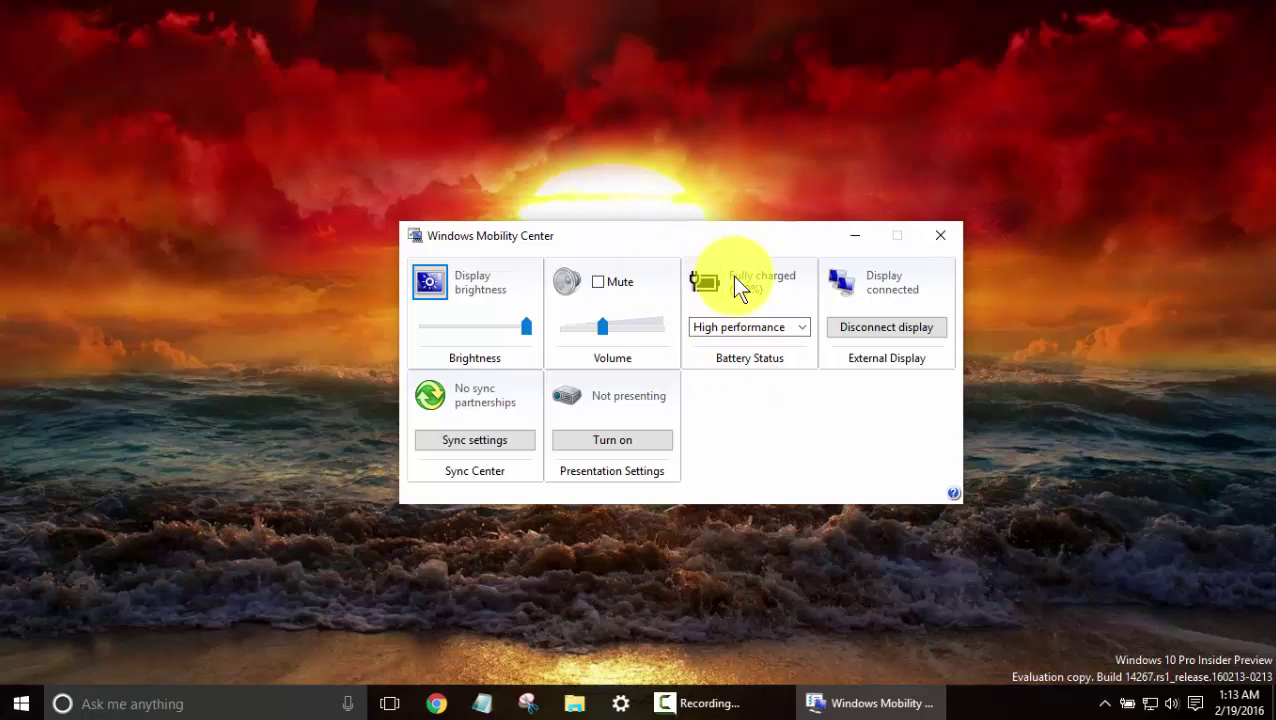
click(798, 327)
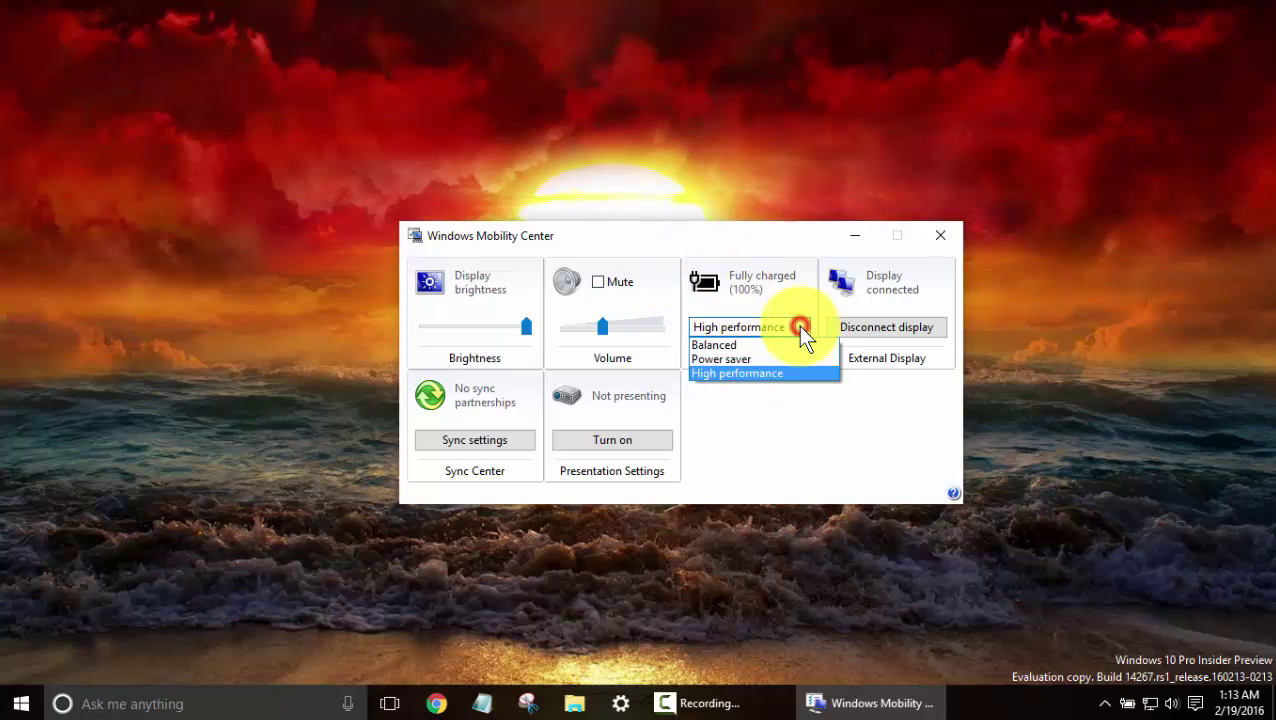
click(763, 376)
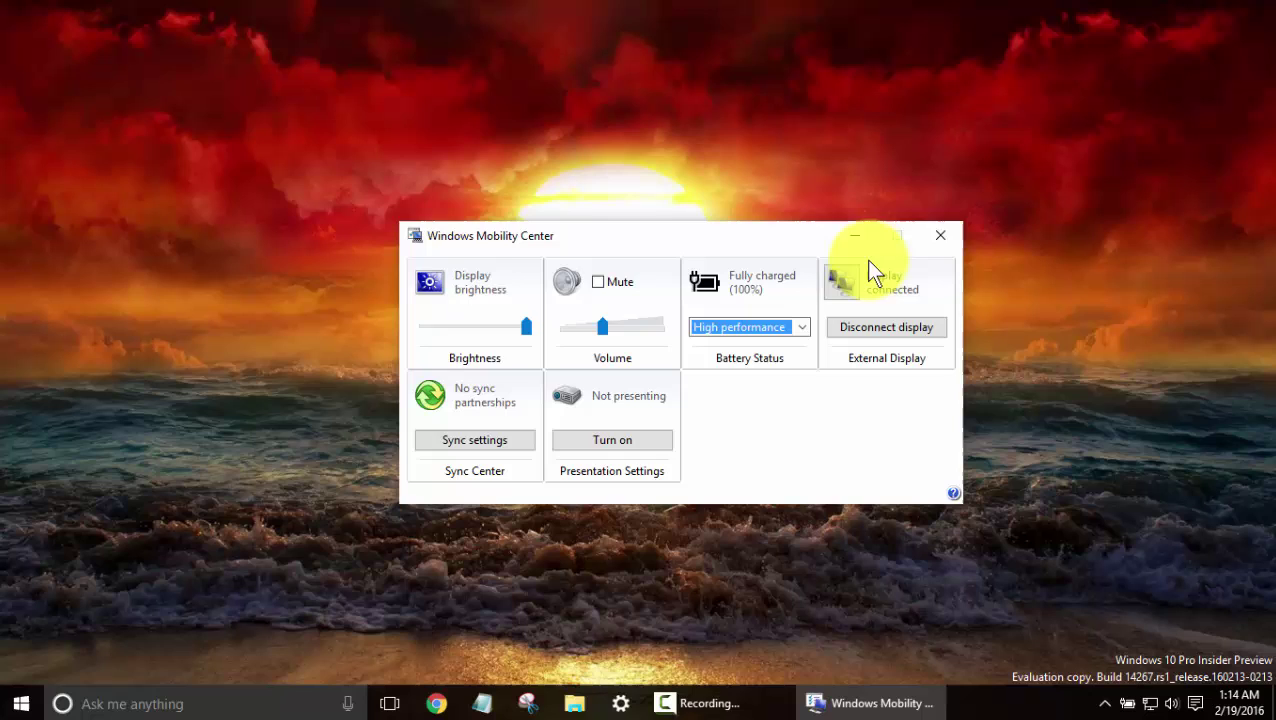
click(940, 235)
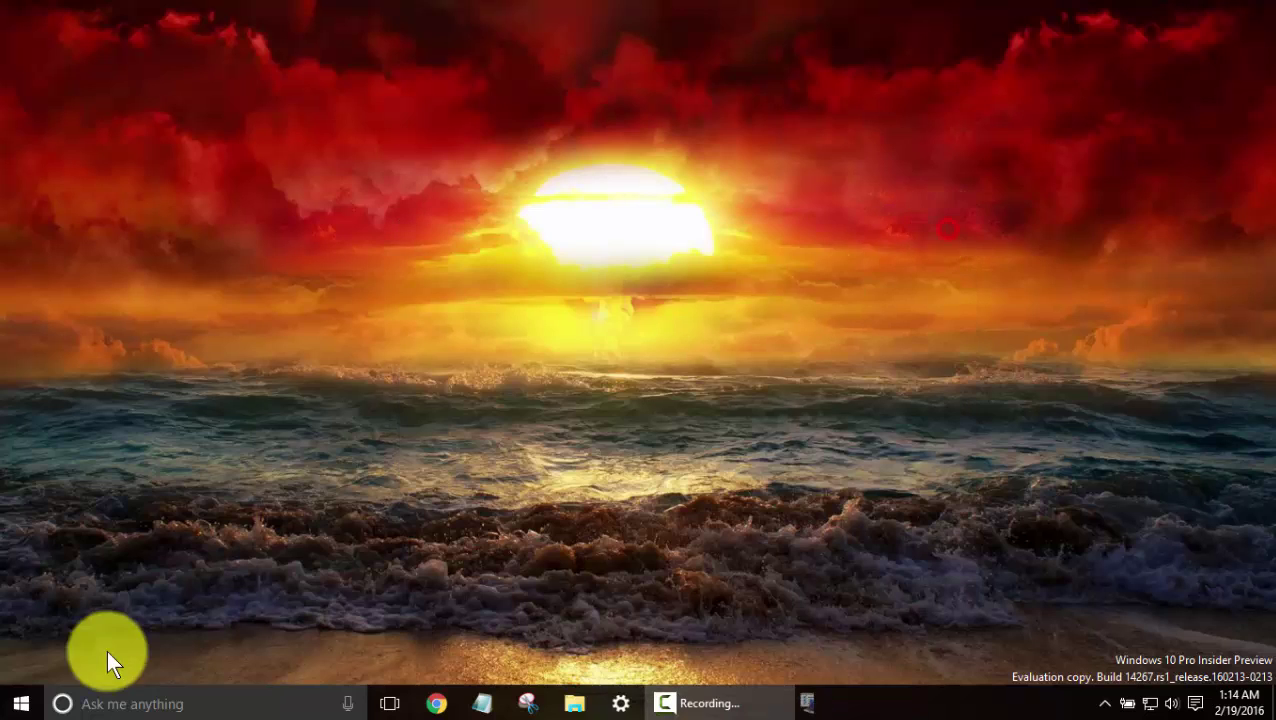
Open Power Options and show the additional power plans.
right_click(21, 703)
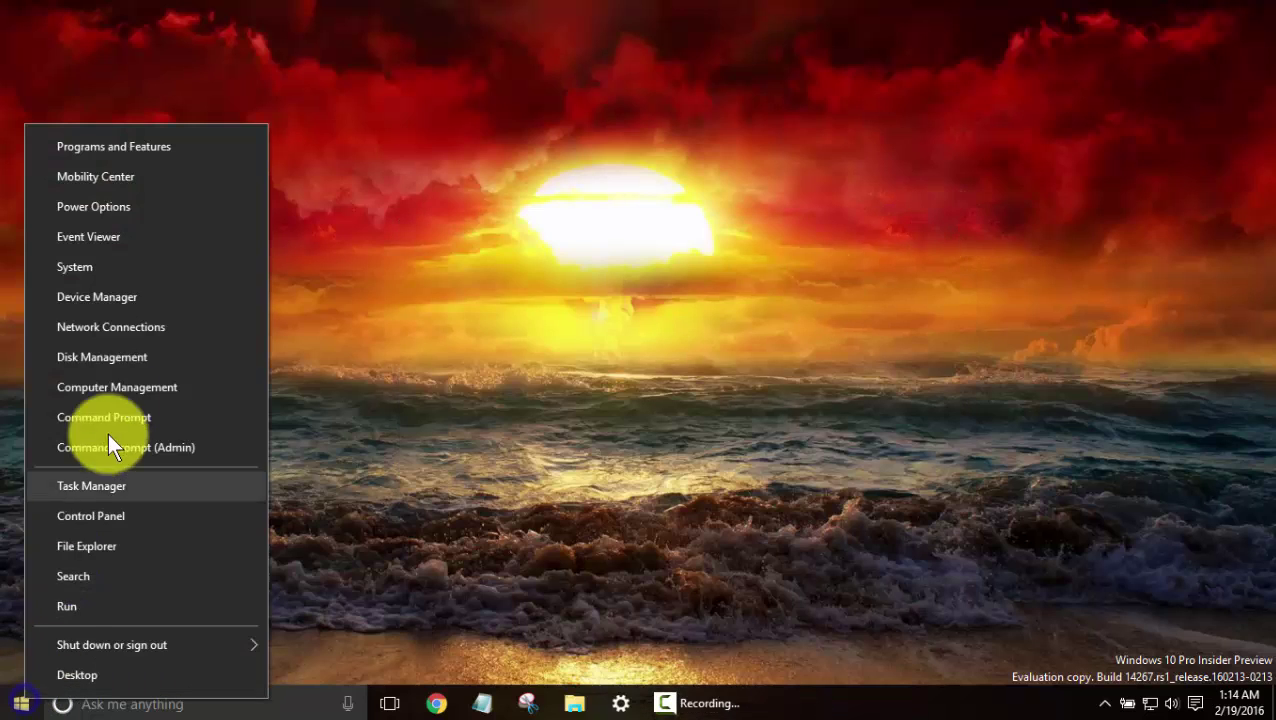
click(119, 205)
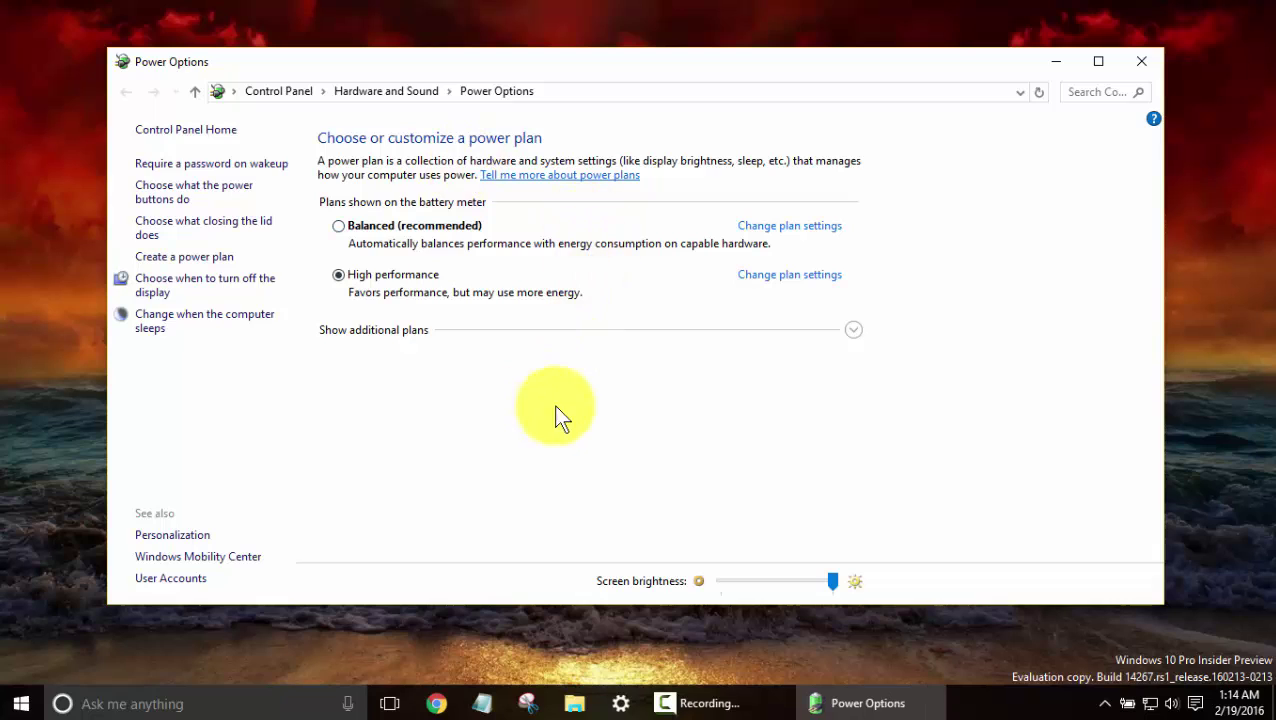
click(853, 331)
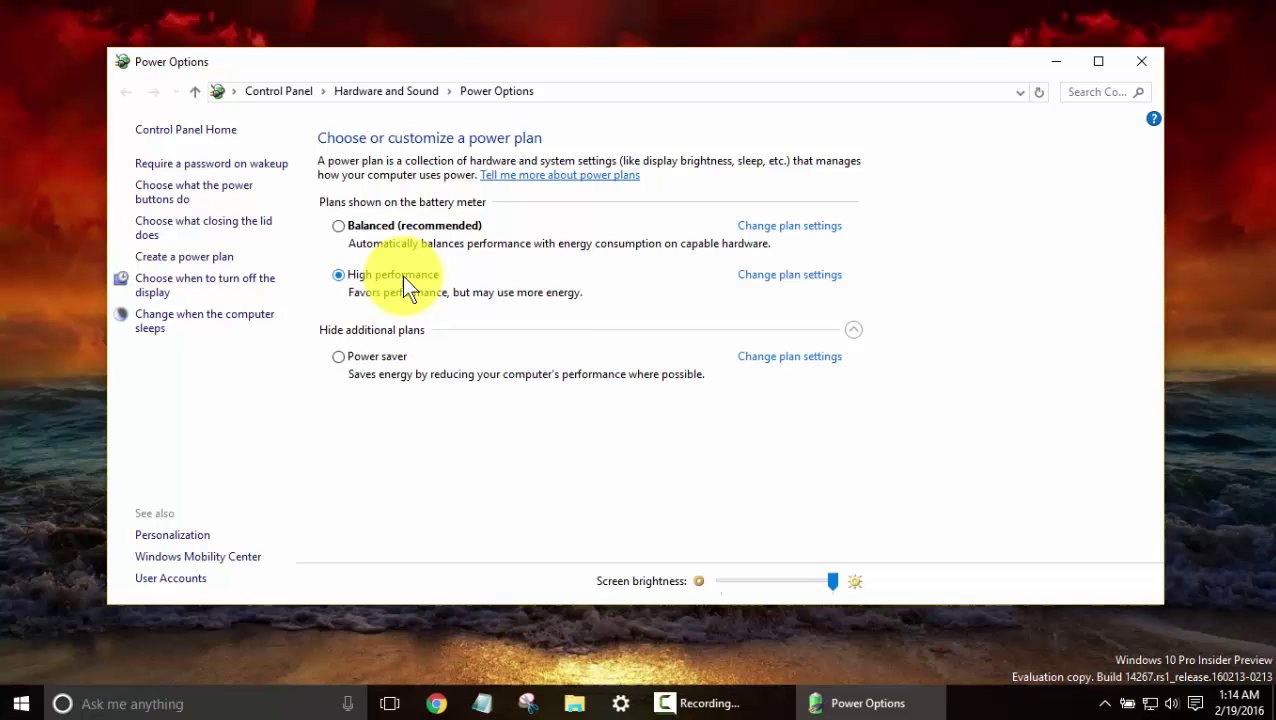
Examine the High performance plan's settings and advanced power settings, and close them without making changes.
click(818, 276)
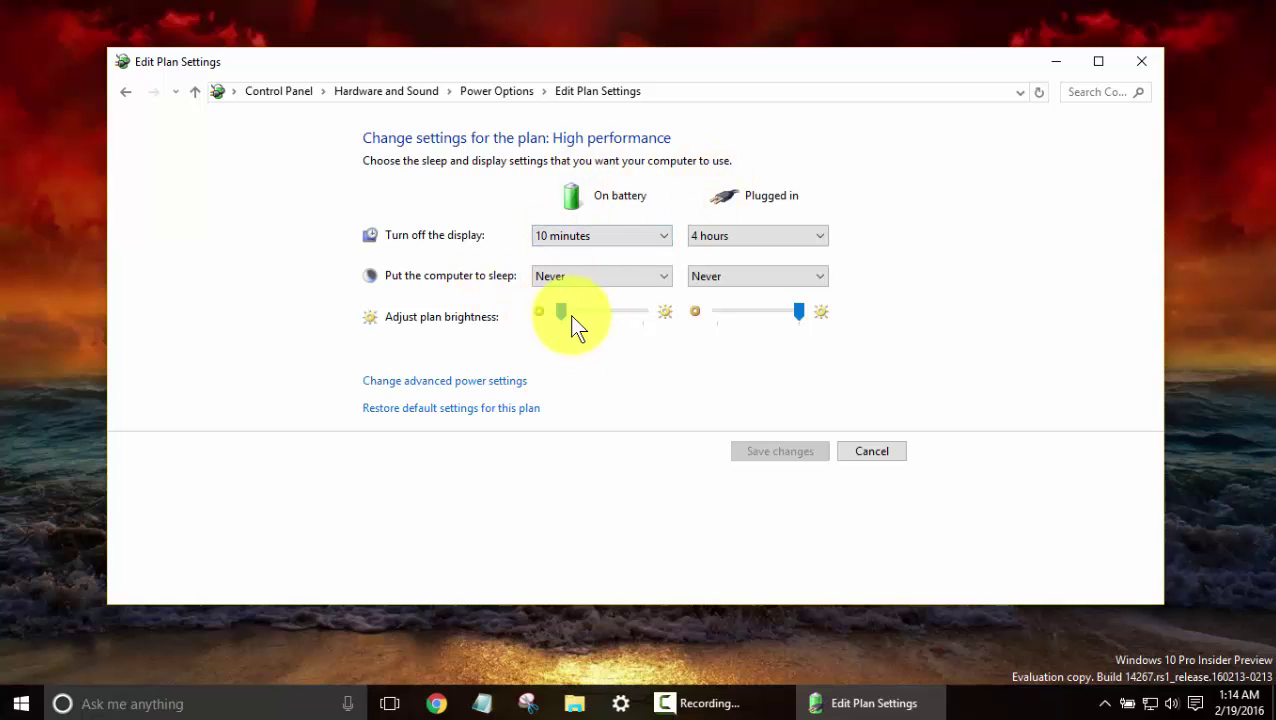
click(452, 384)
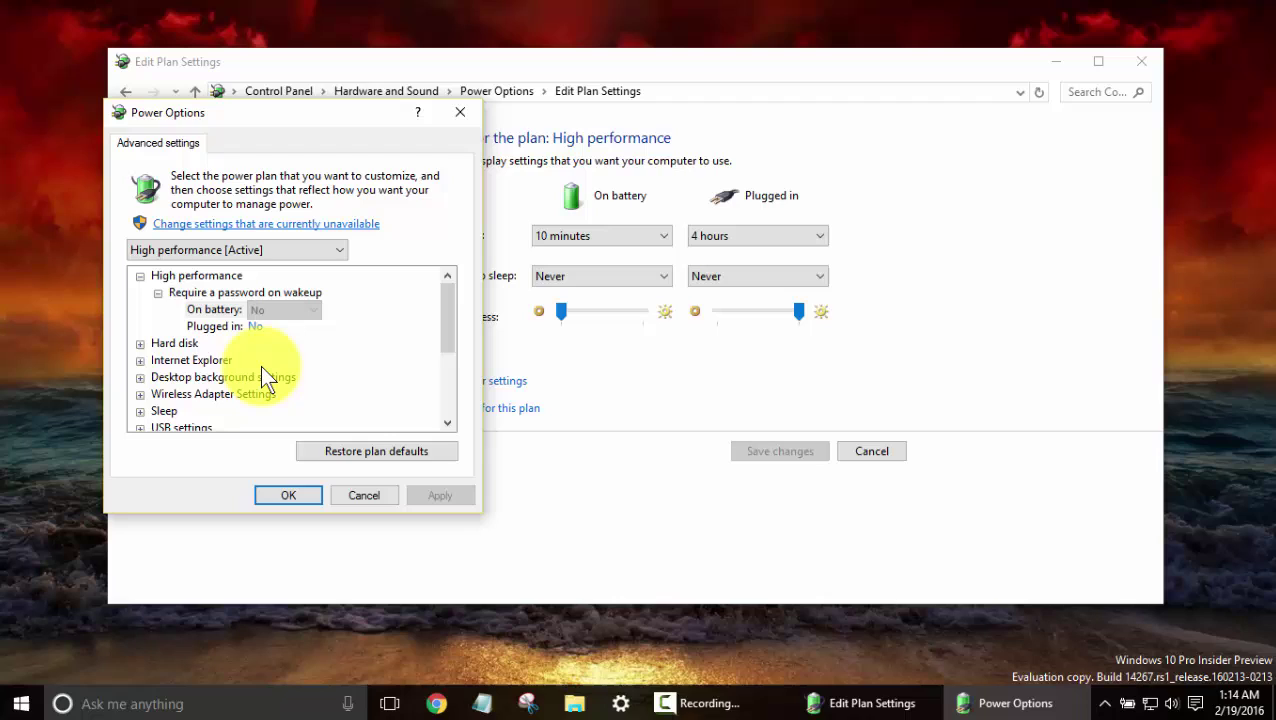
scroll(263, 377, down, 1)
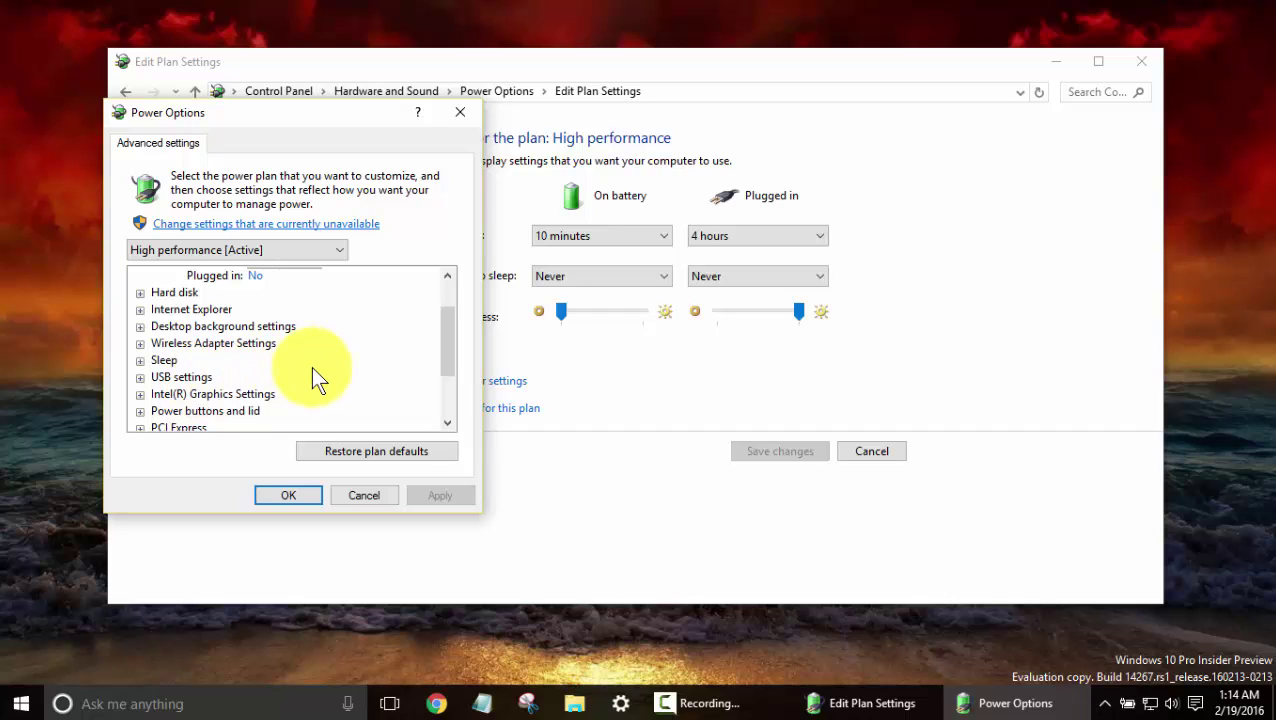
click(362, 493)
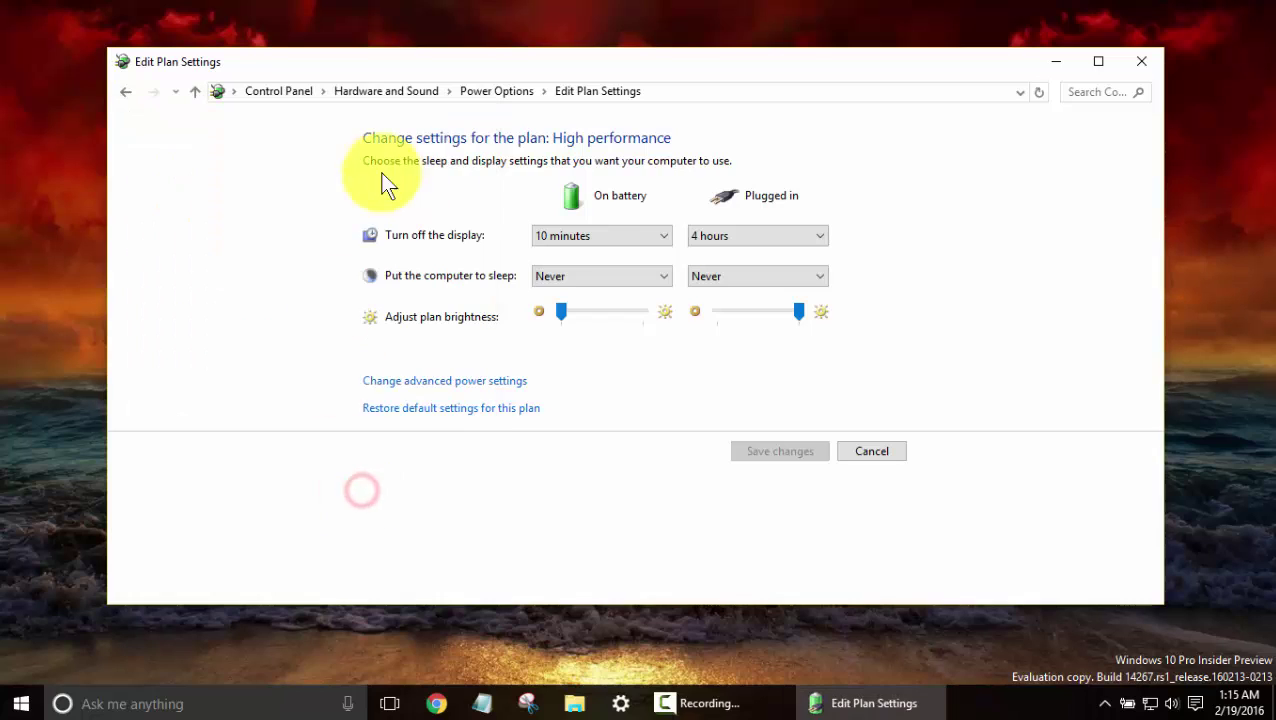
click(1141, 61)
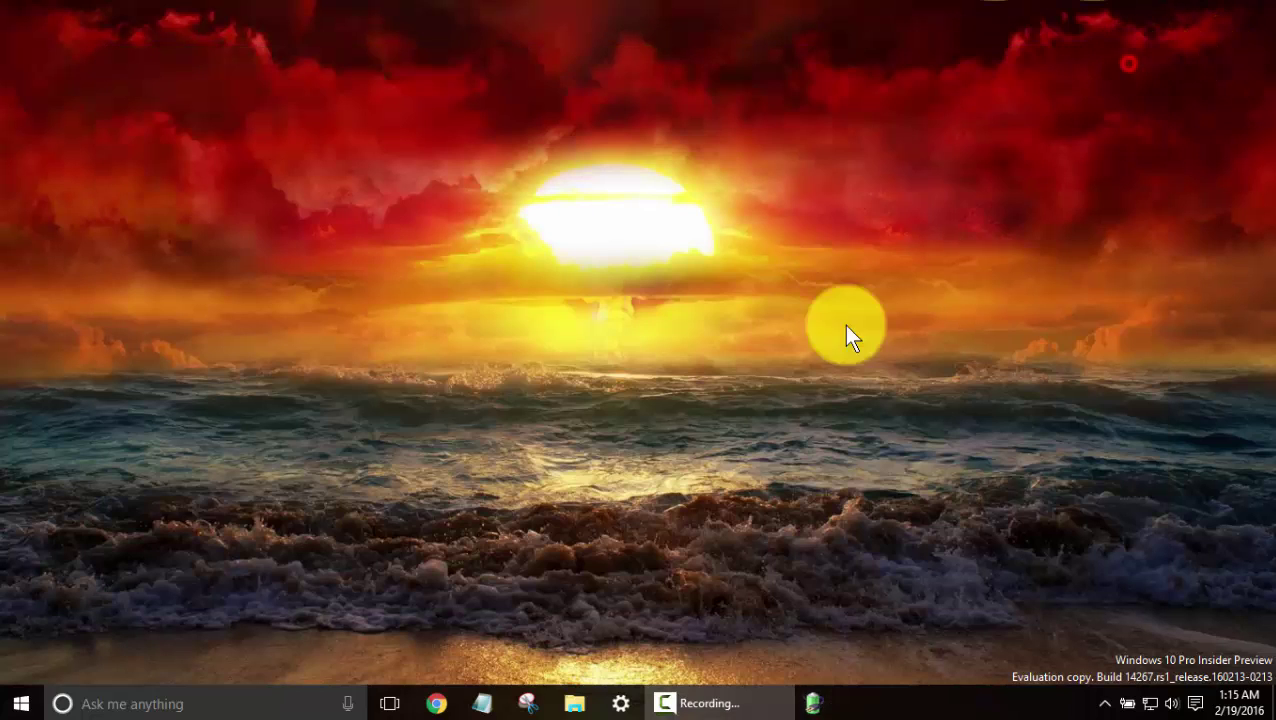
Open Event Viewer and maximize its window.
right_click(22, 697)
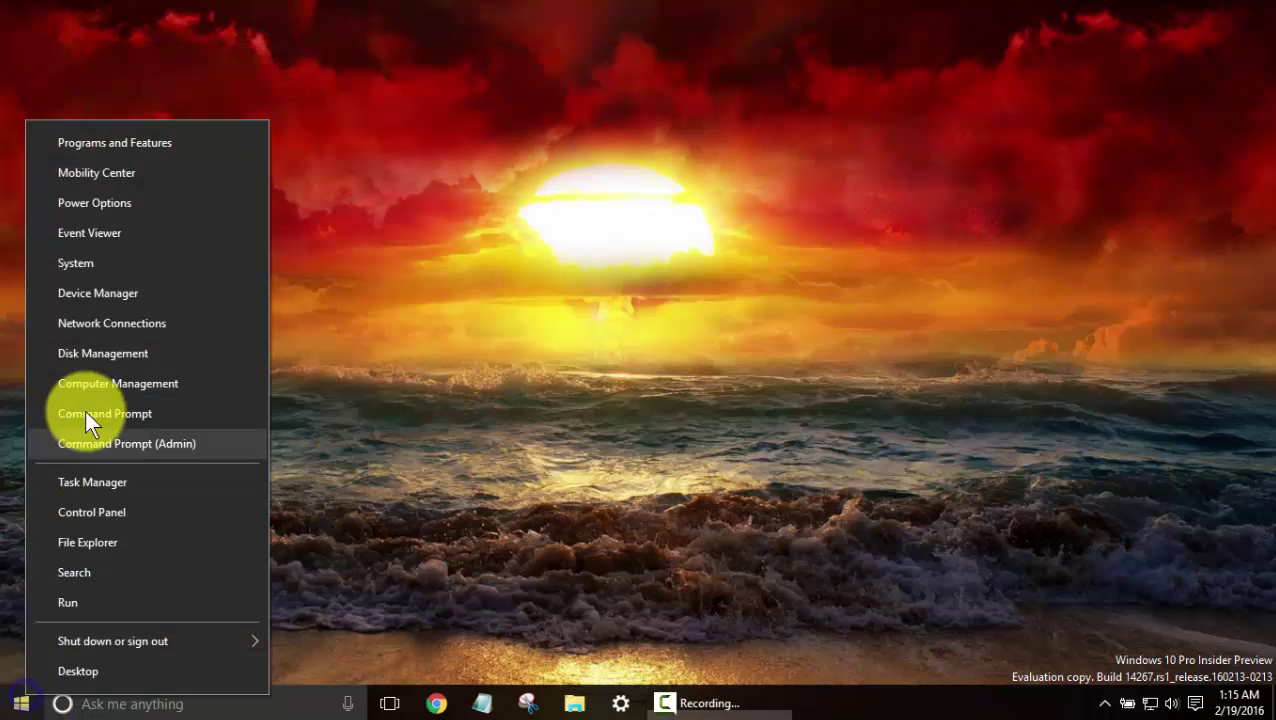
click(106, 232)
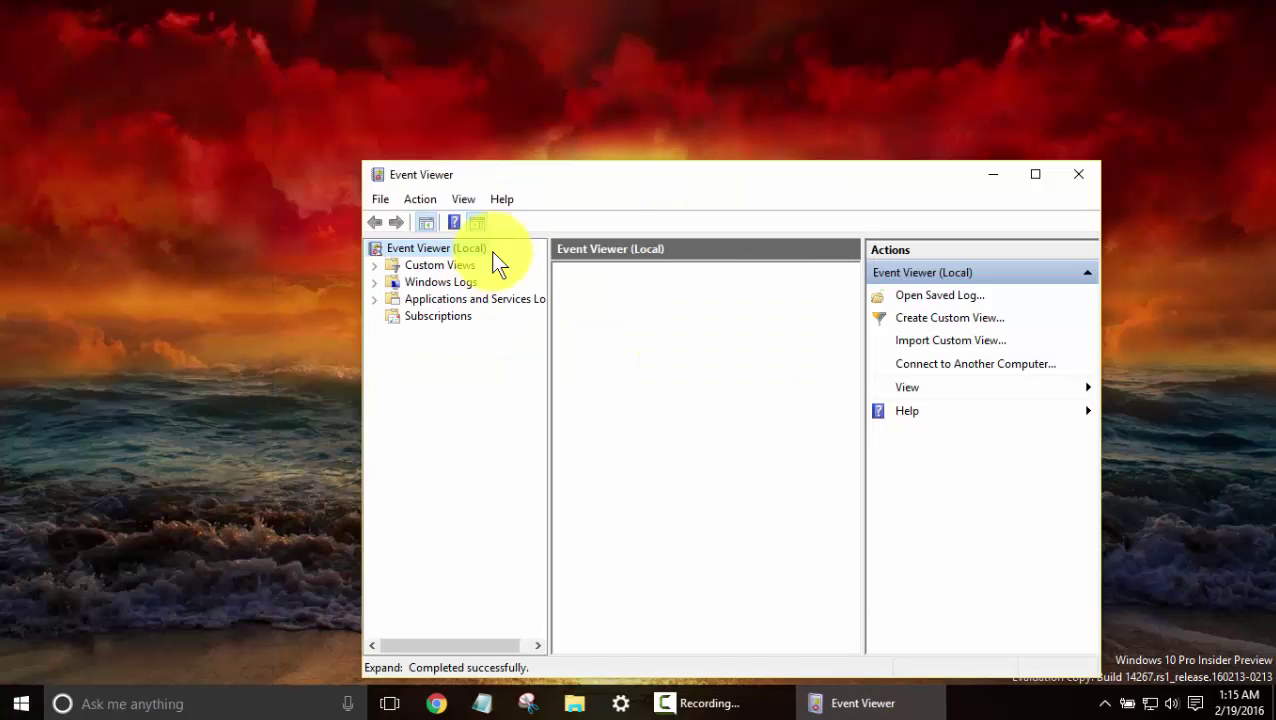
drag(611, 188, 521, 64)
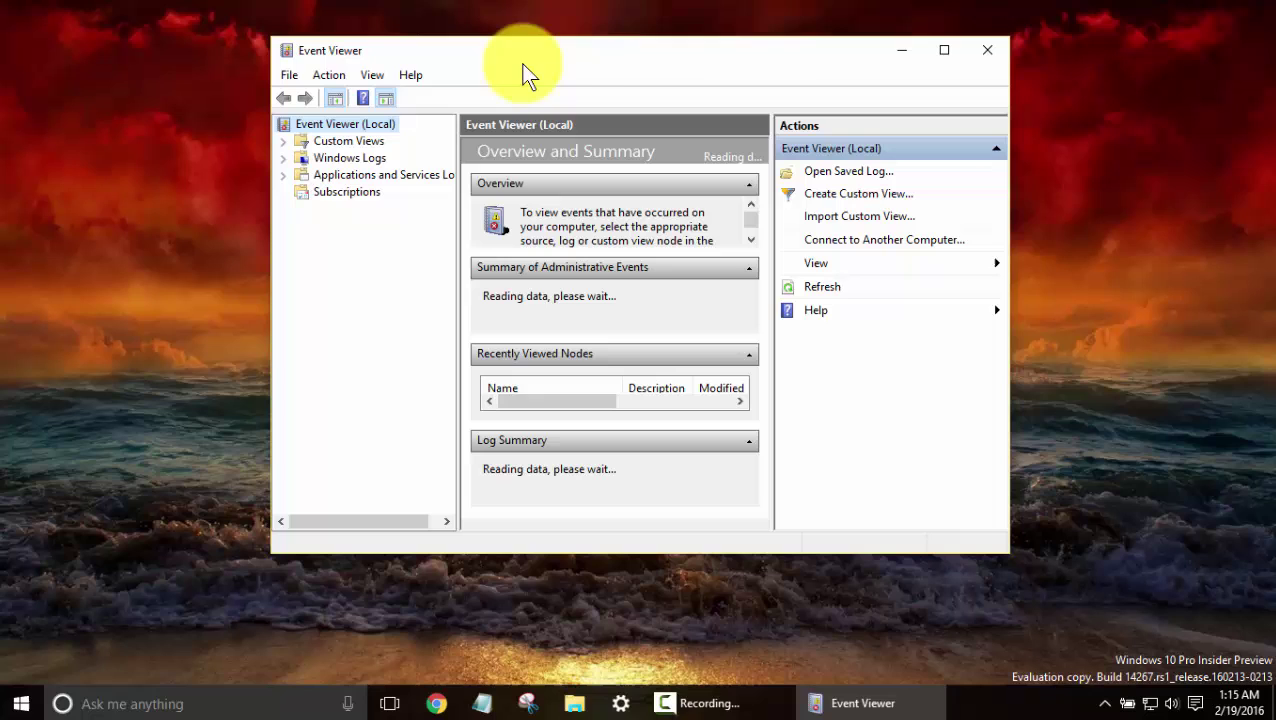
click(945, 51)
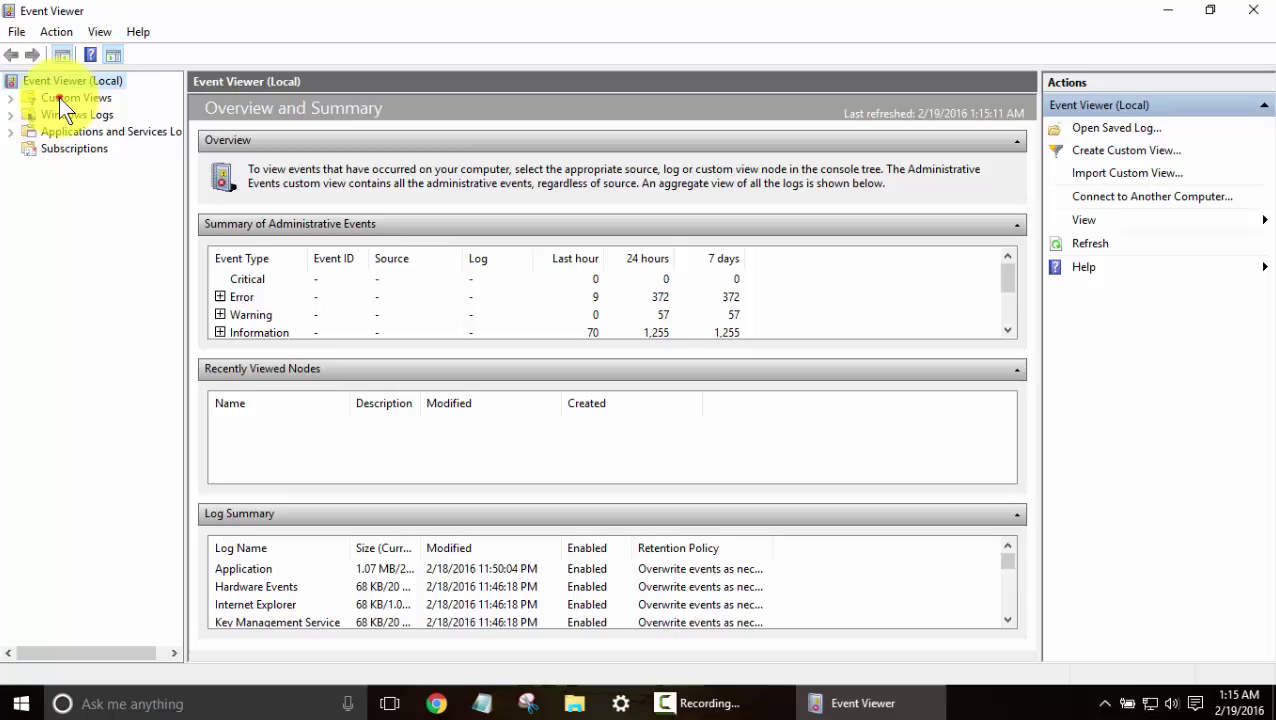
View the Custom Views, Windows Logs, and Applications and Services Logs nodes, and close Event Viewer.
click(59, 97)
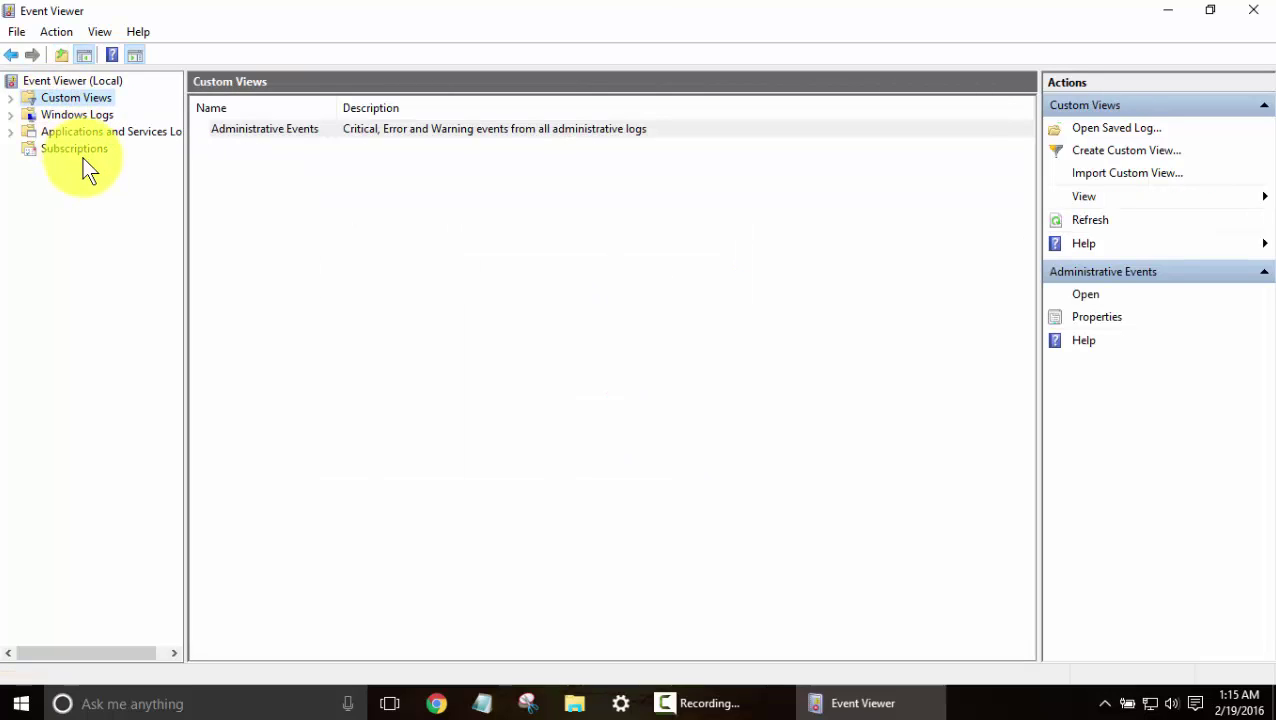
click(79, 116)
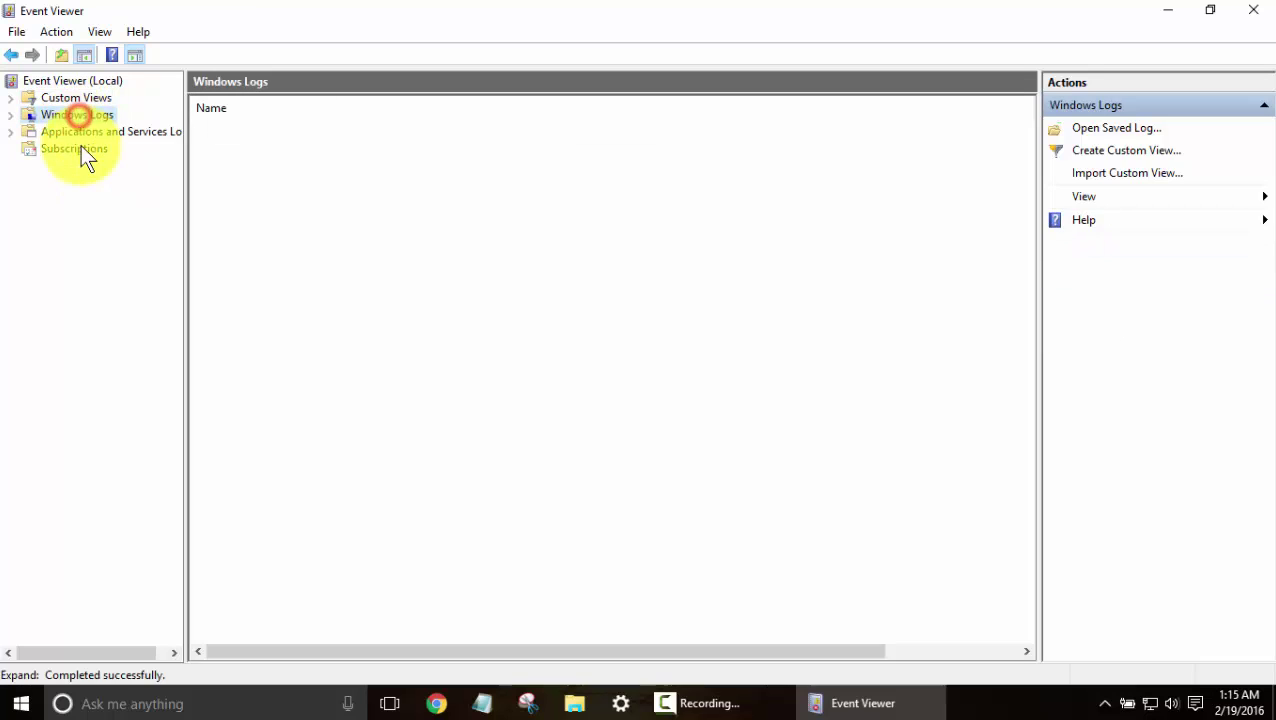
click(55, 133)
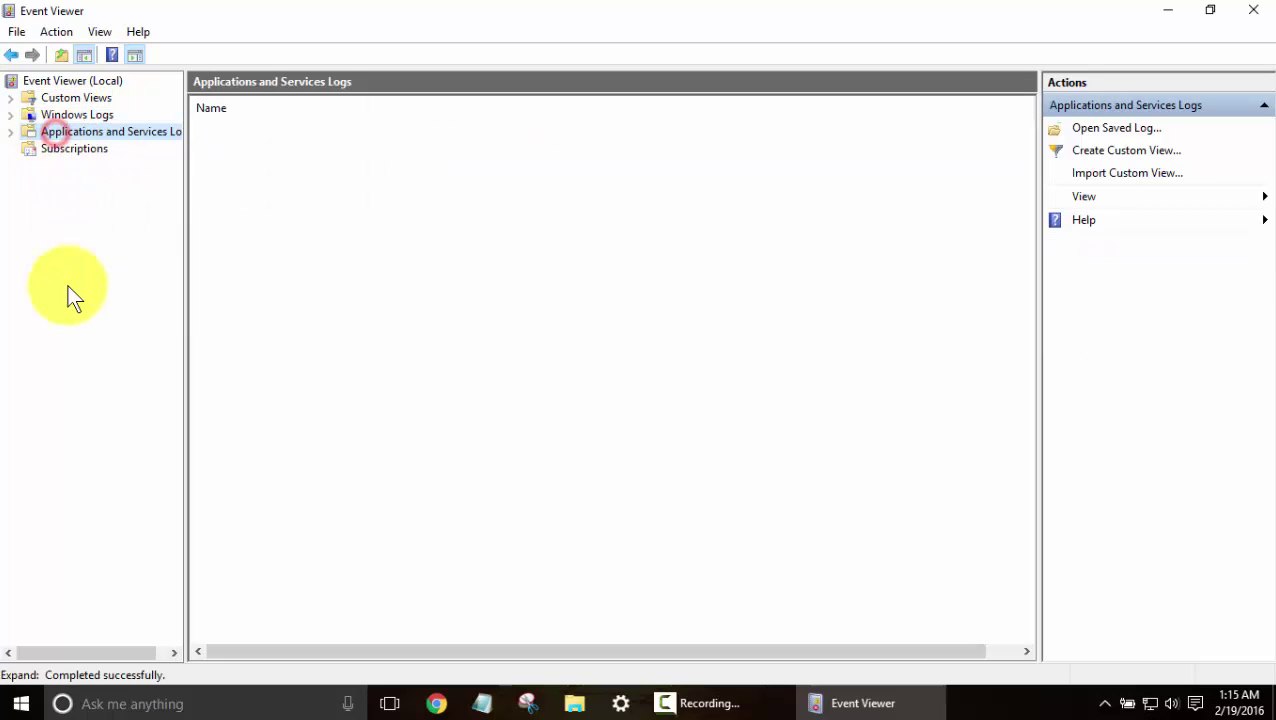
click(1247, 14)
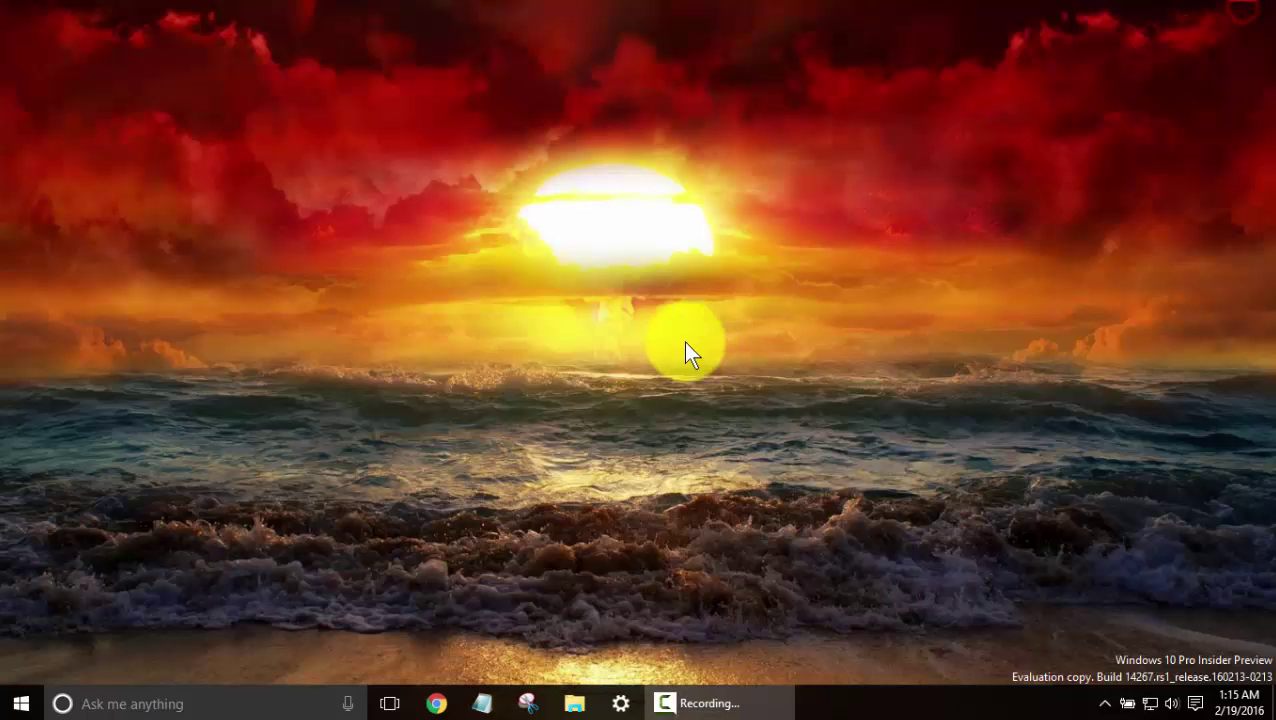
Open the System page to review the computer's basic information, and close it.
right_click(18, 707)
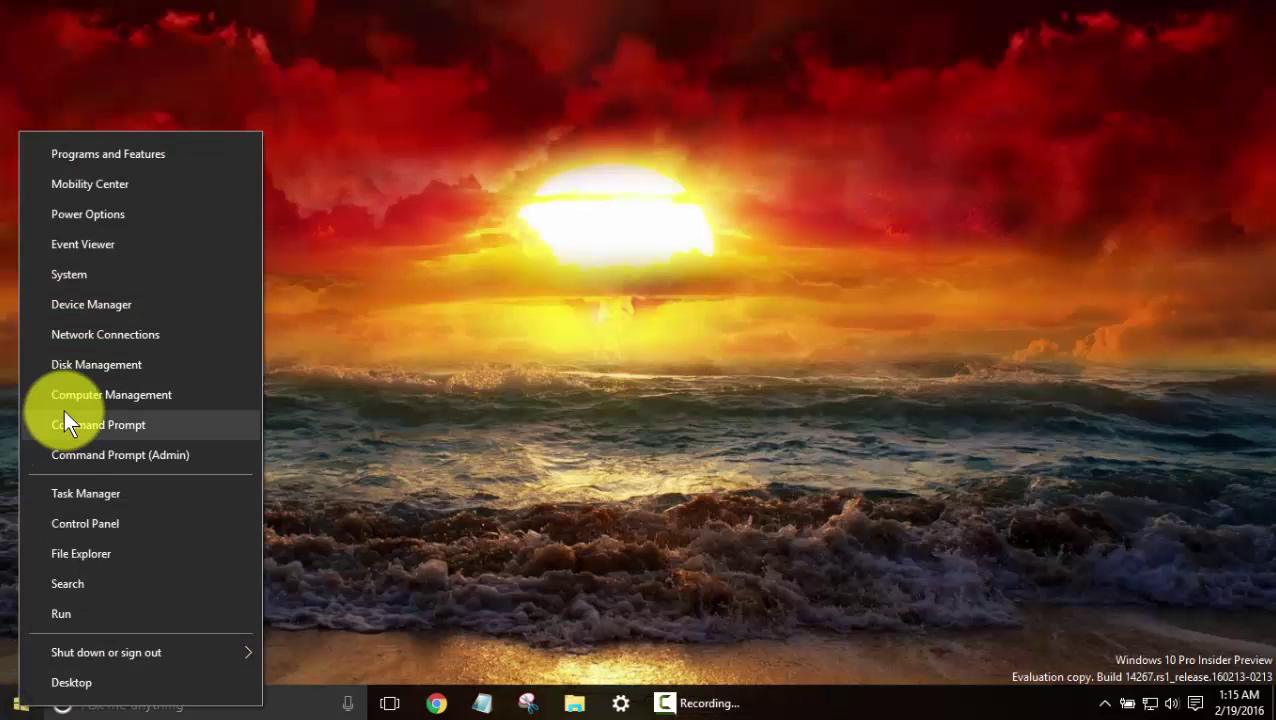
click(85, 274)
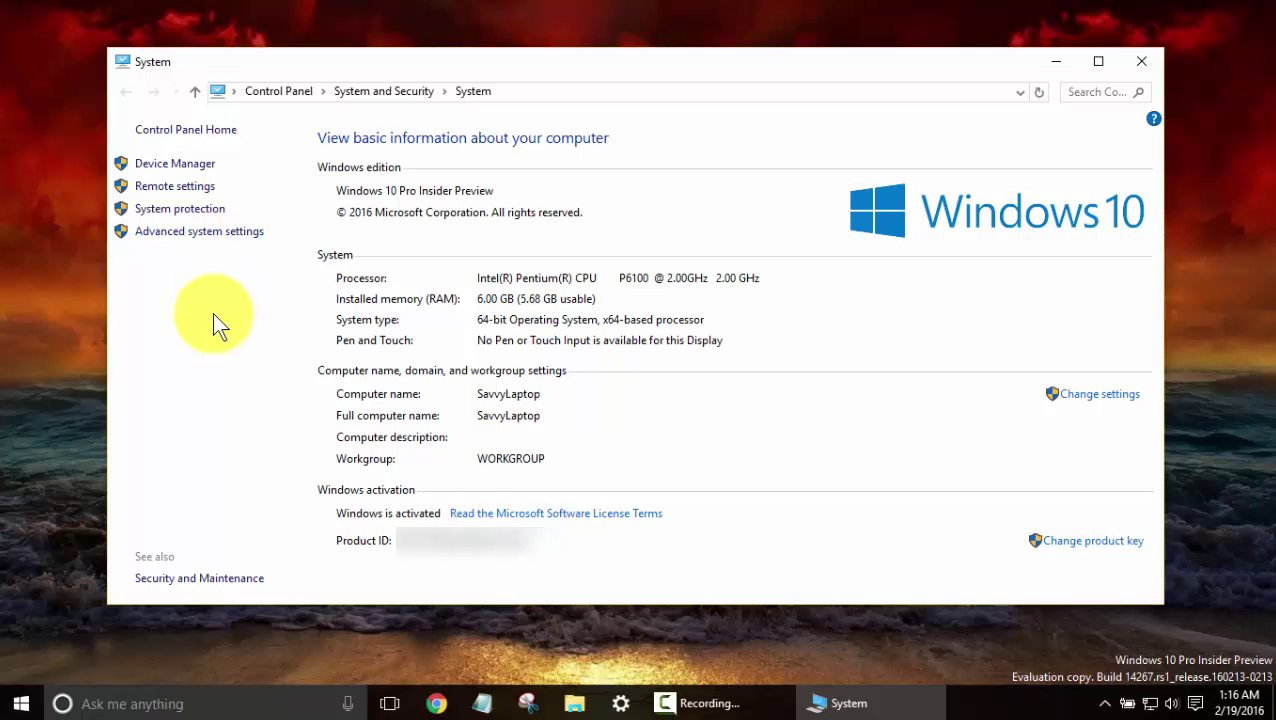
click(1143, 68)
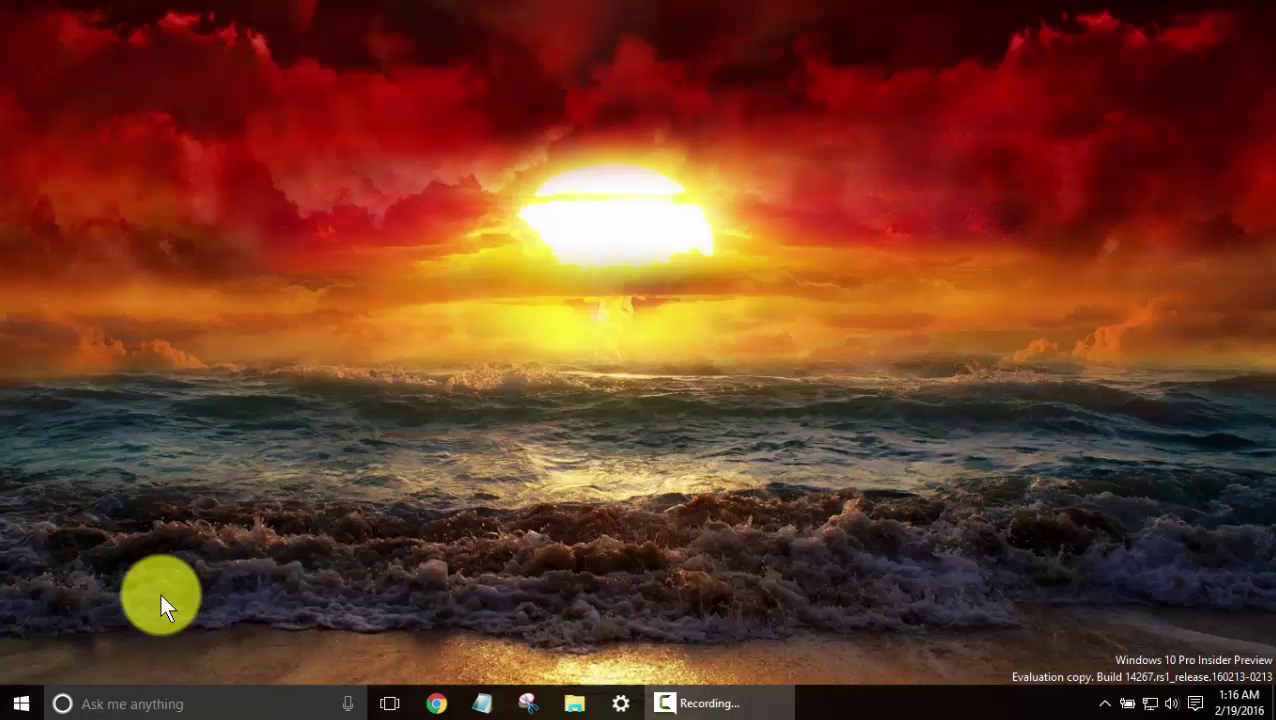
Open Device Manager in a maximized window and expand the Display adapters category.
right_click(18, 703)
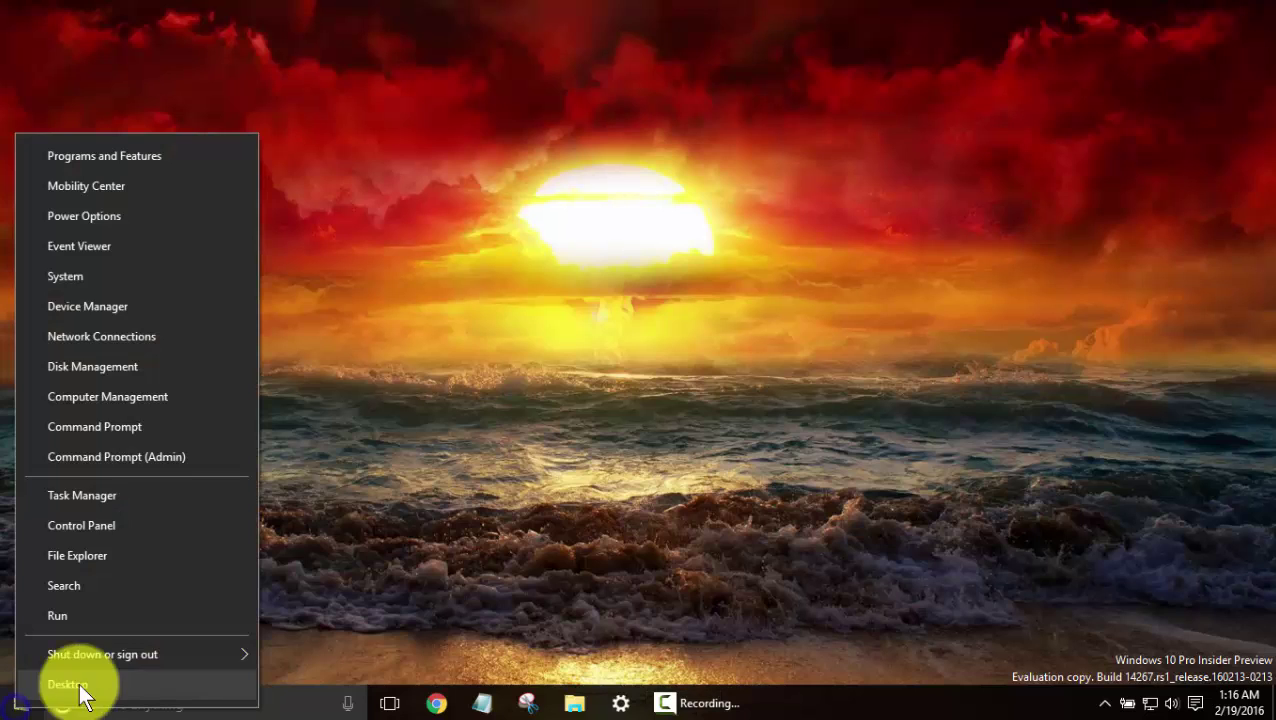
click(86, 304)
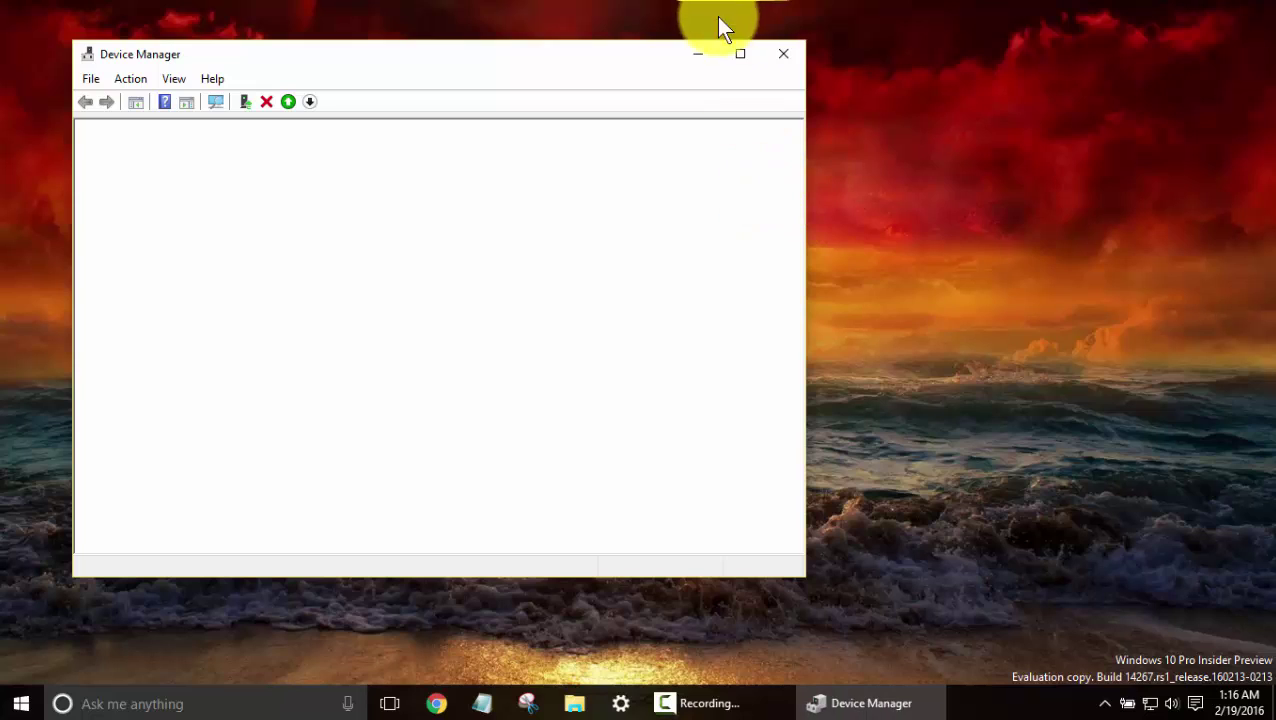
click(741, 53)
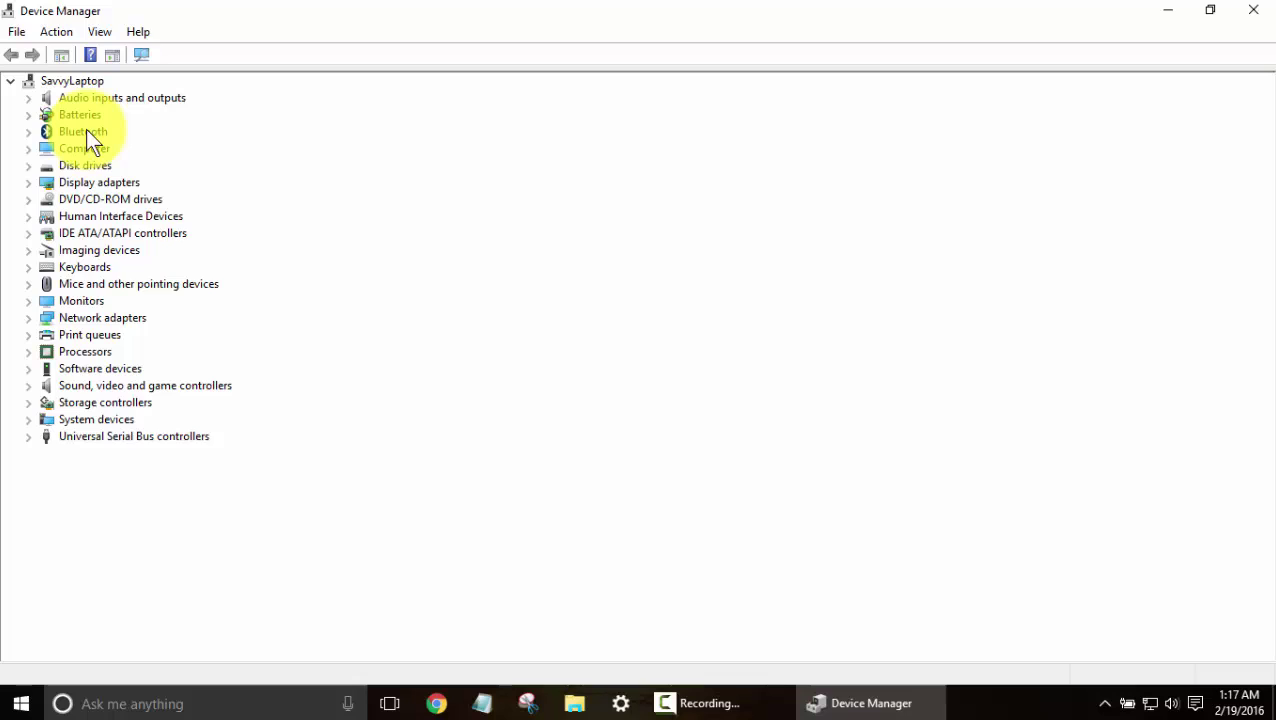
click(28, 182)
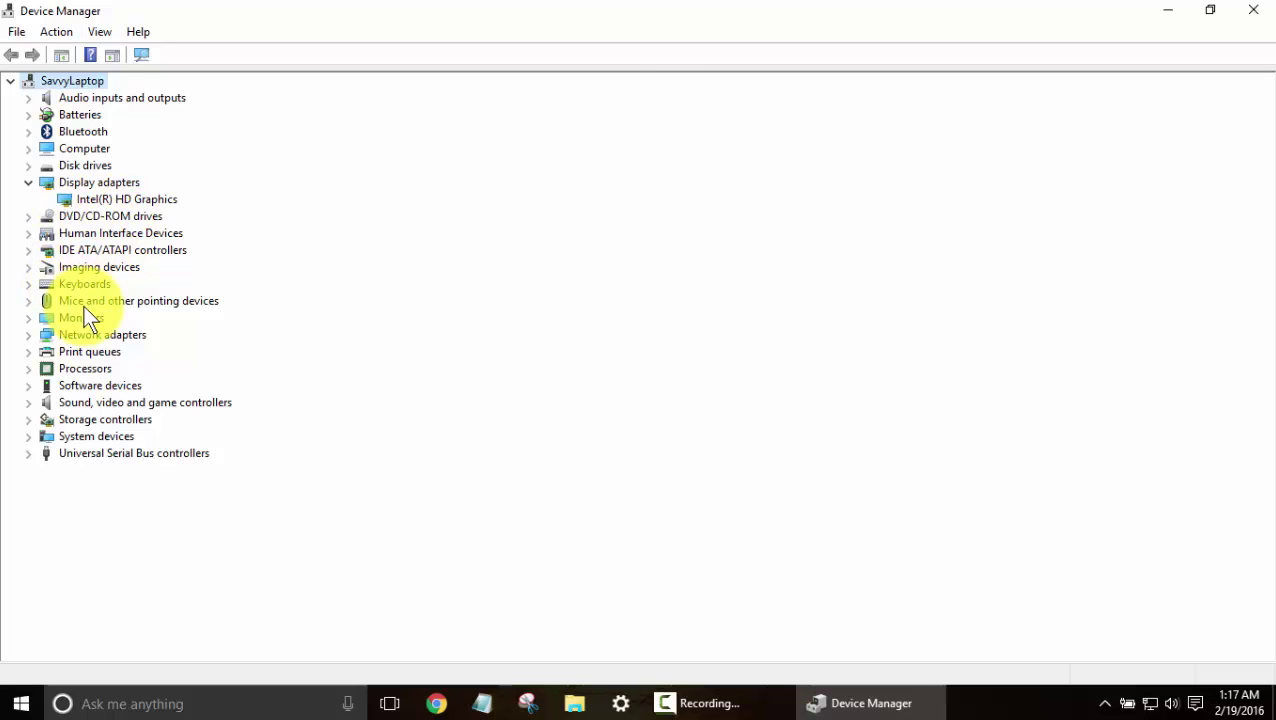
Review the devices under Human Interface Devices, collapse that category and Display adapters, and close Device Manager.
click(28, 233)
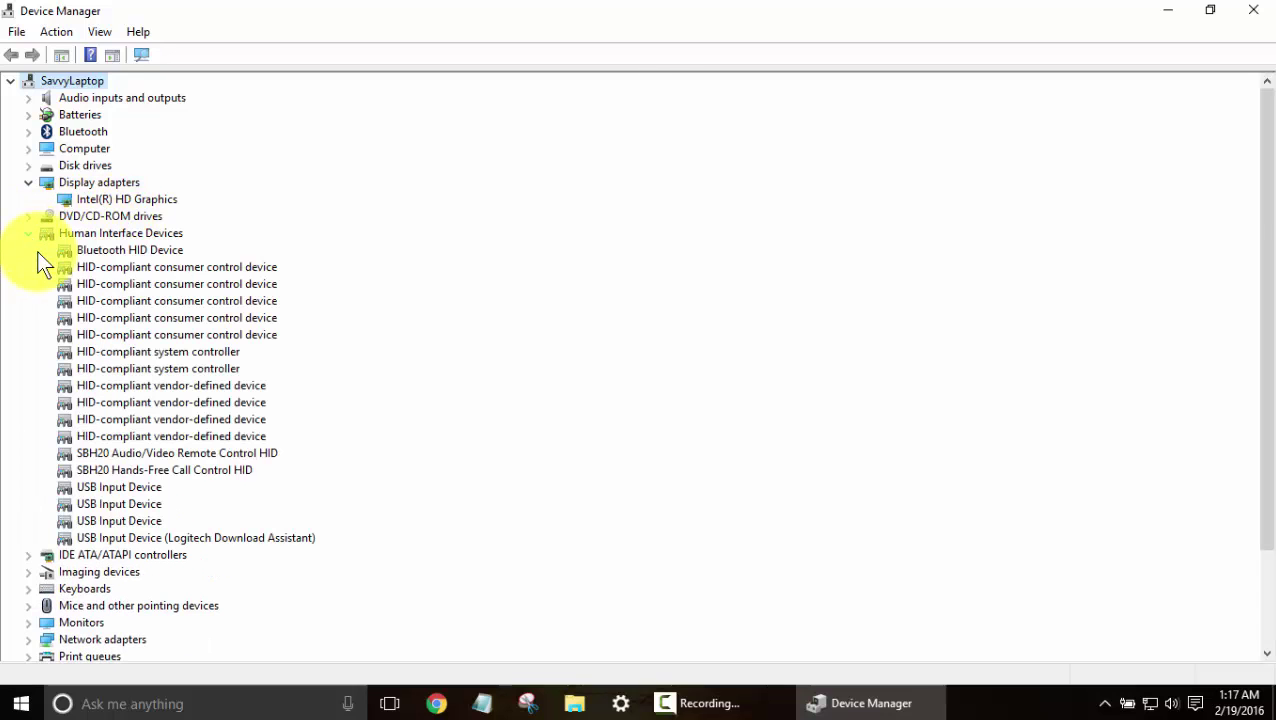
scroll(104, 514, down, 3)
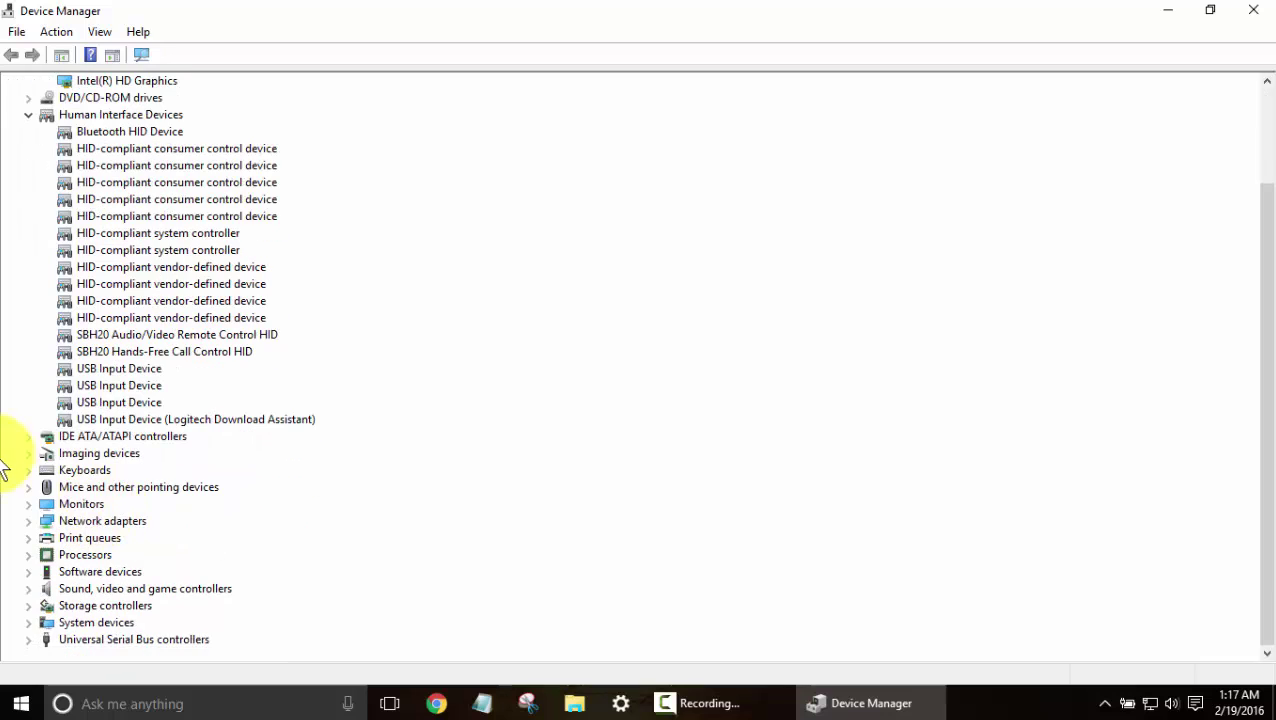
scroll(105, 514, up, 3)
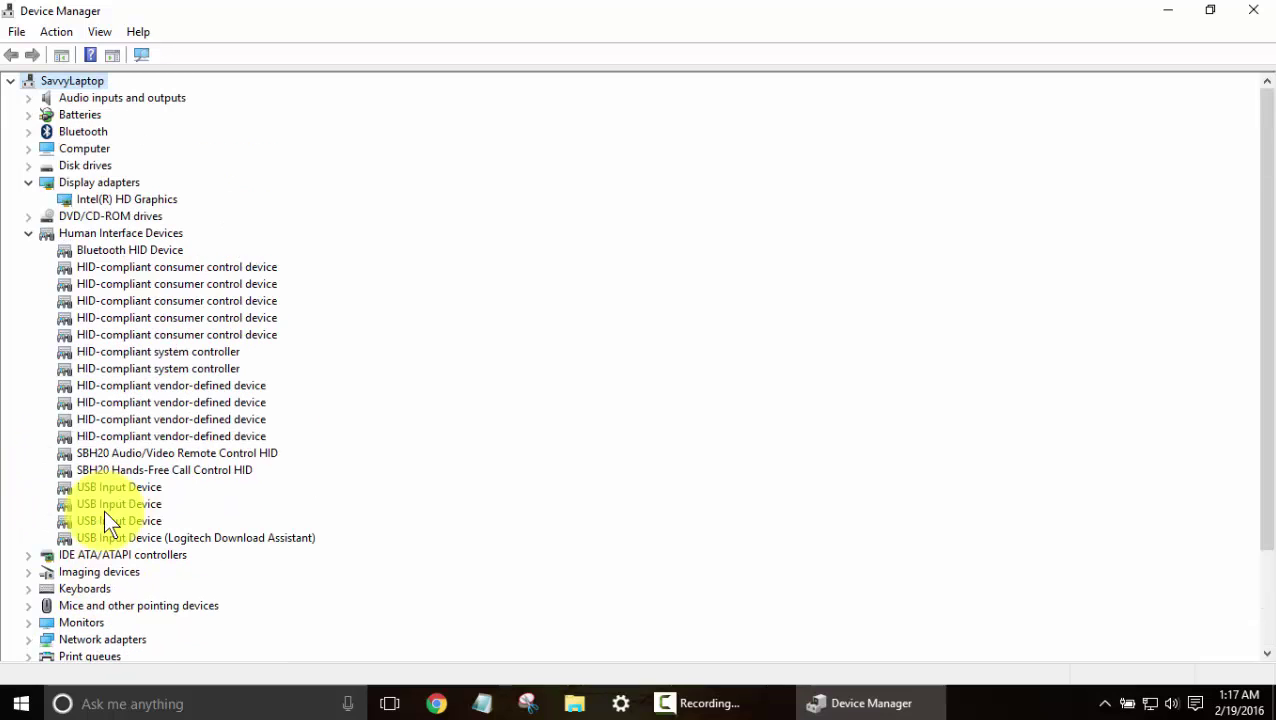
click(28, 233)
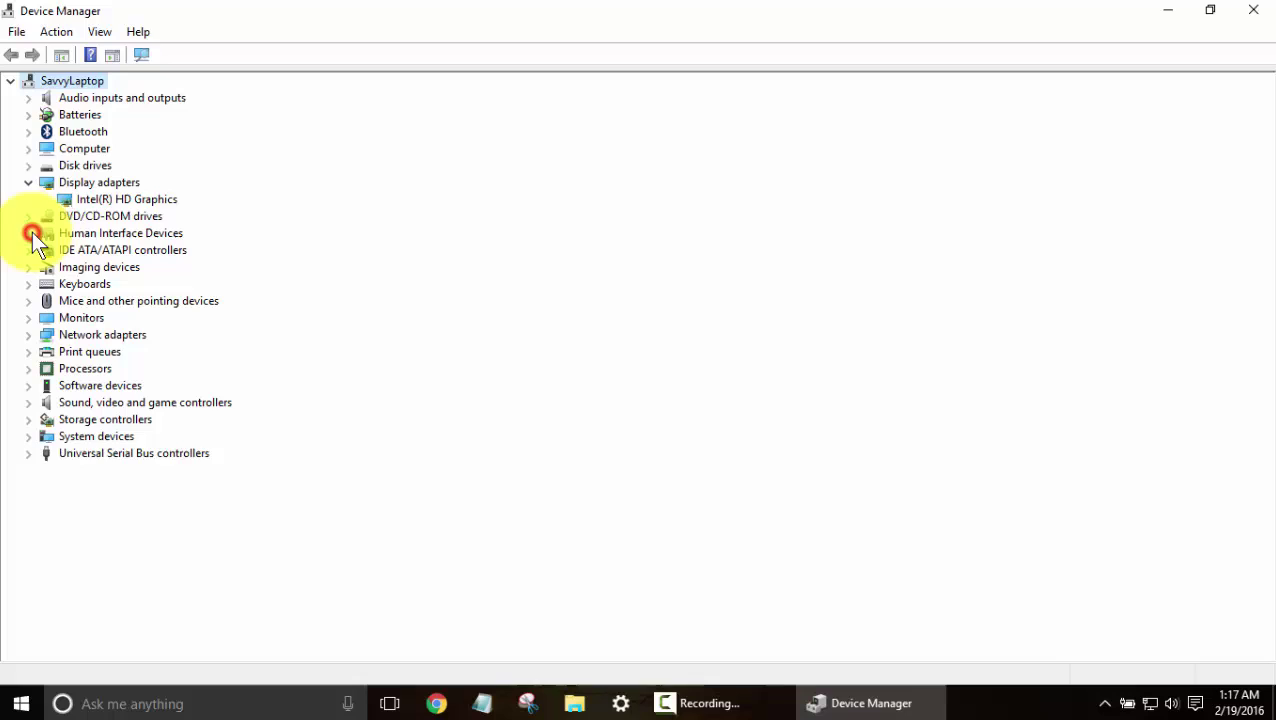
click(28, 183)
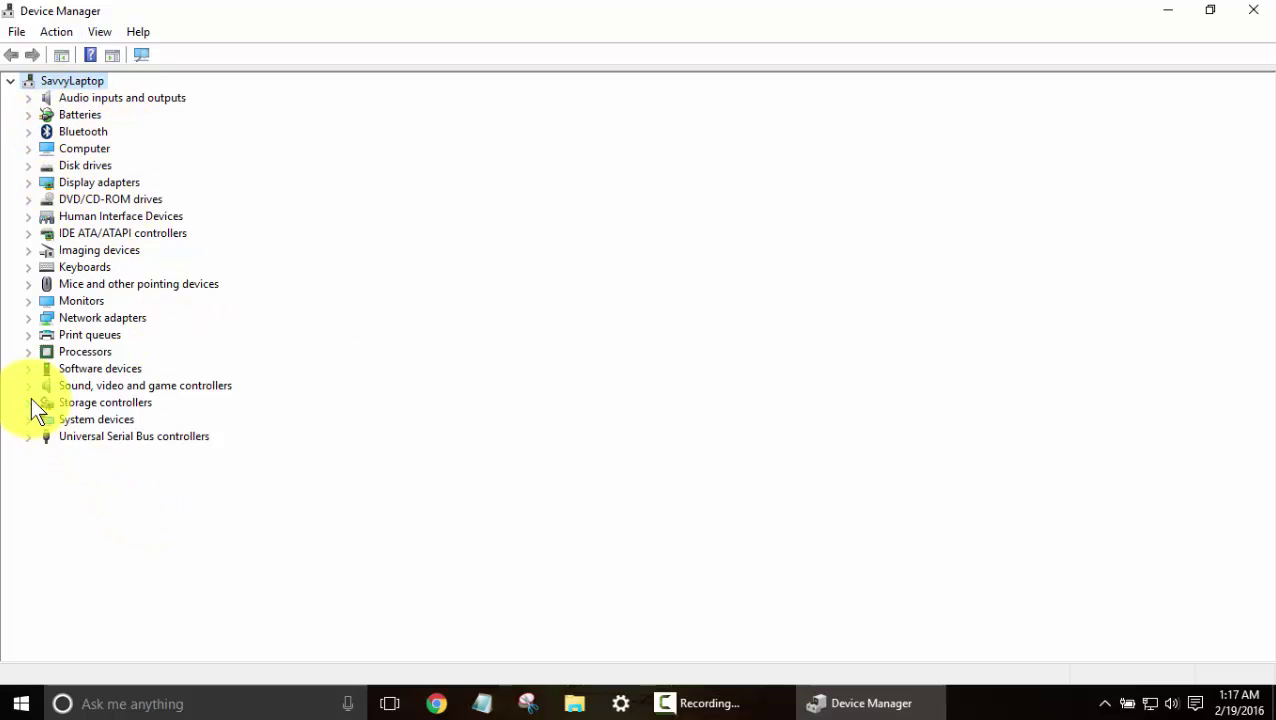
click(1257, 22)
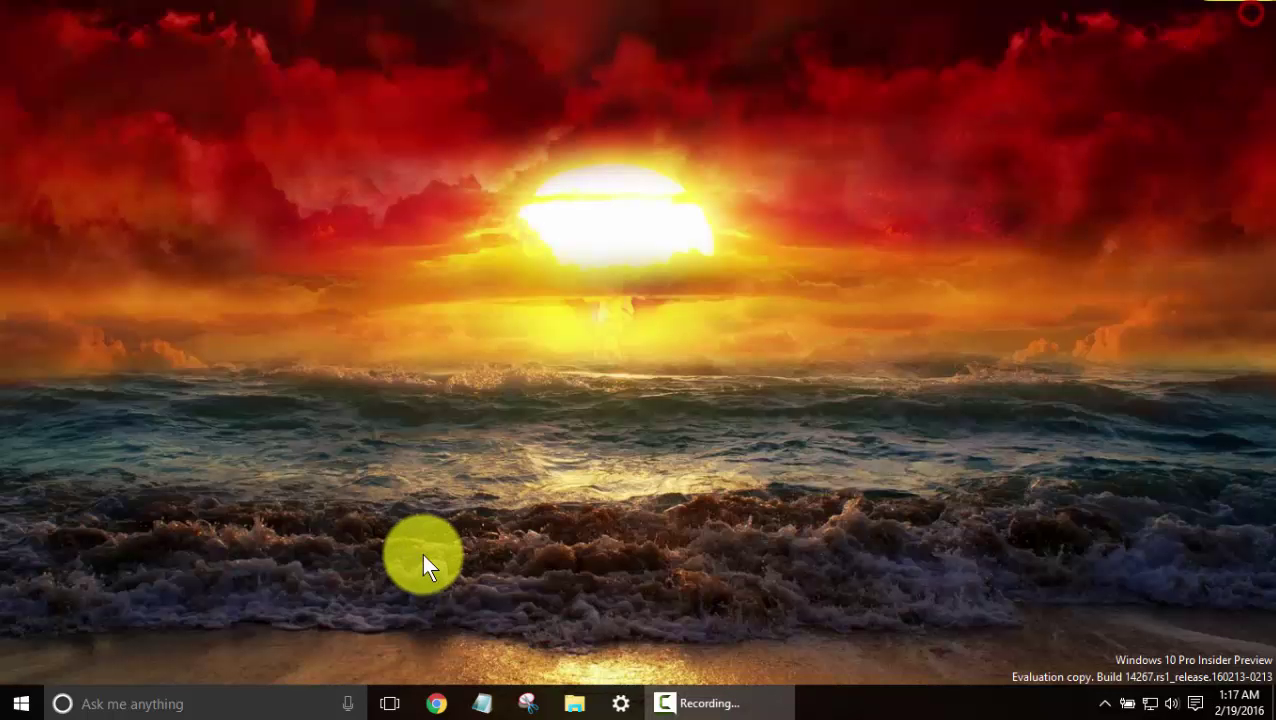
Open Network Connections to review the network adapters, highlighting Bluetooth Network Connection 2, and close the window.
right_click(16, 705)
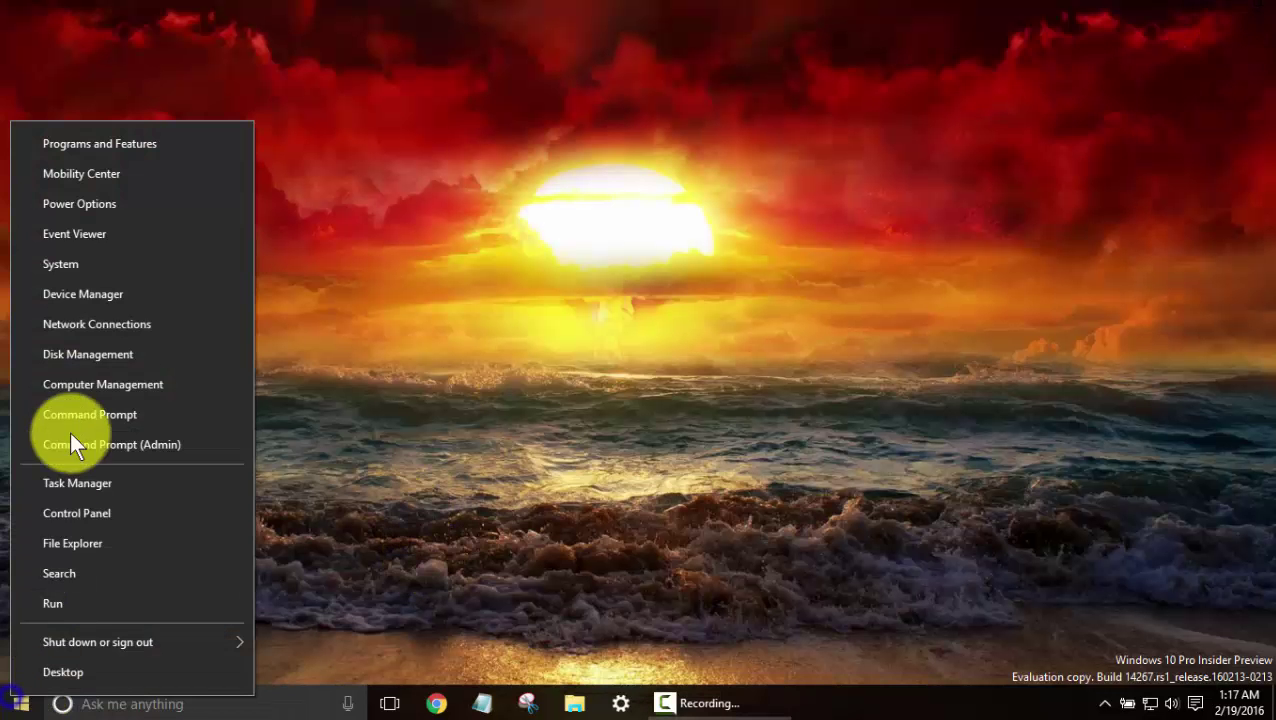
click(106, 328)
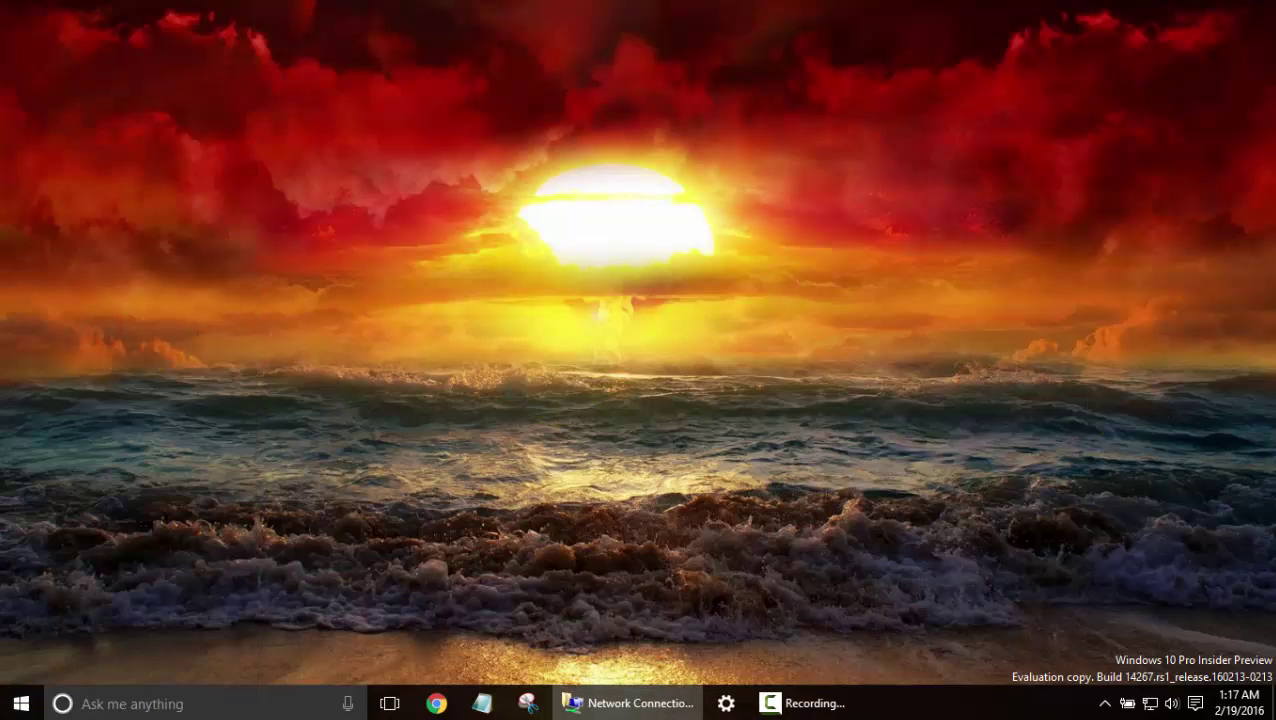
drag(1145, 80, 585, 135)
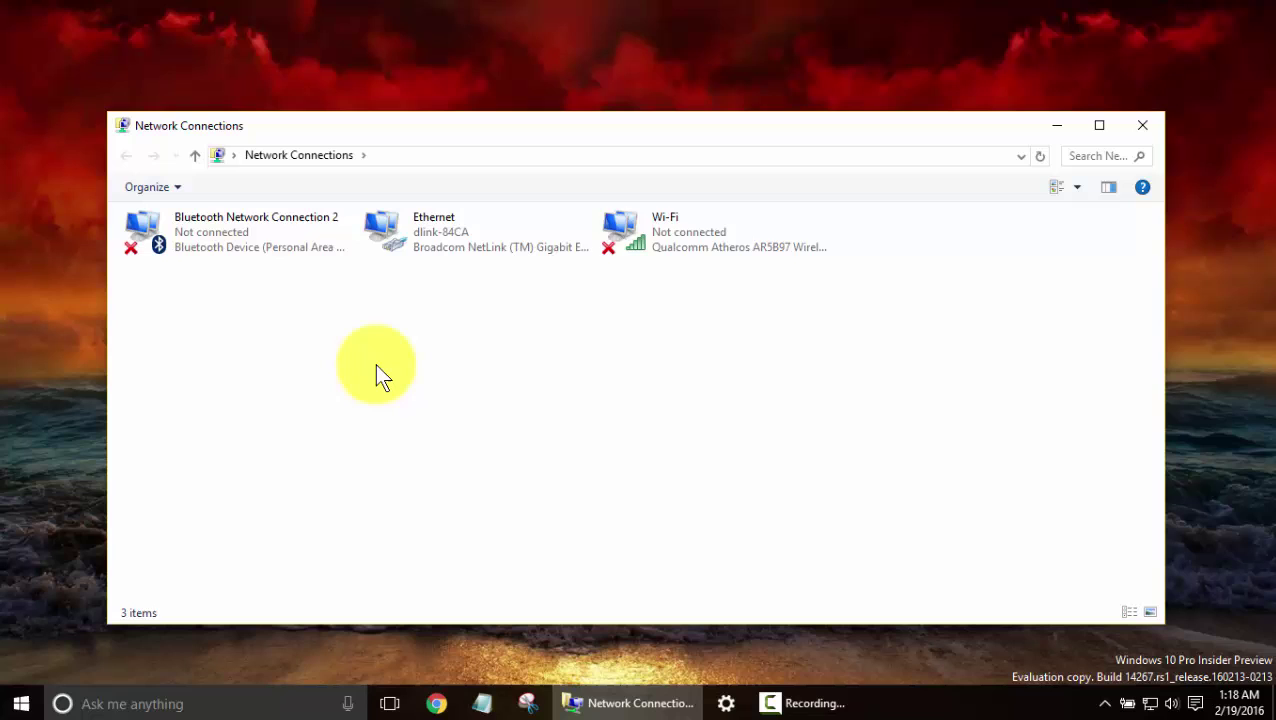
click(232, 252)
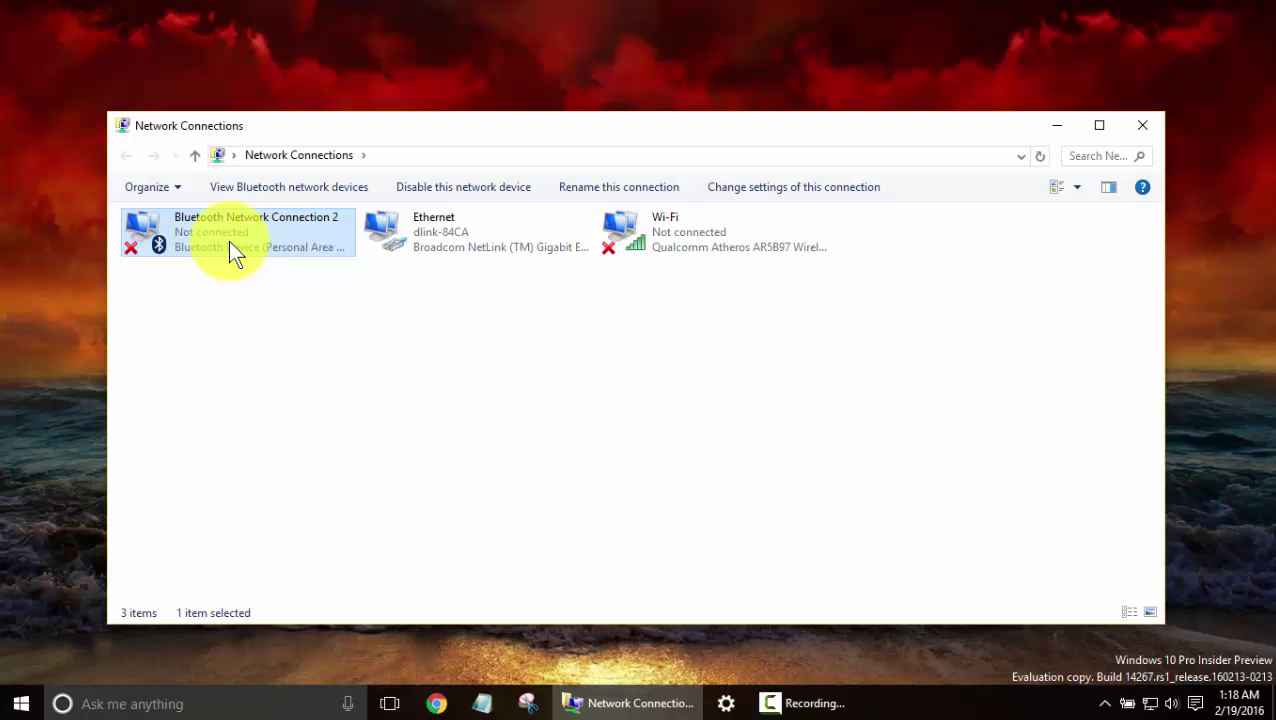
click(316, 476)
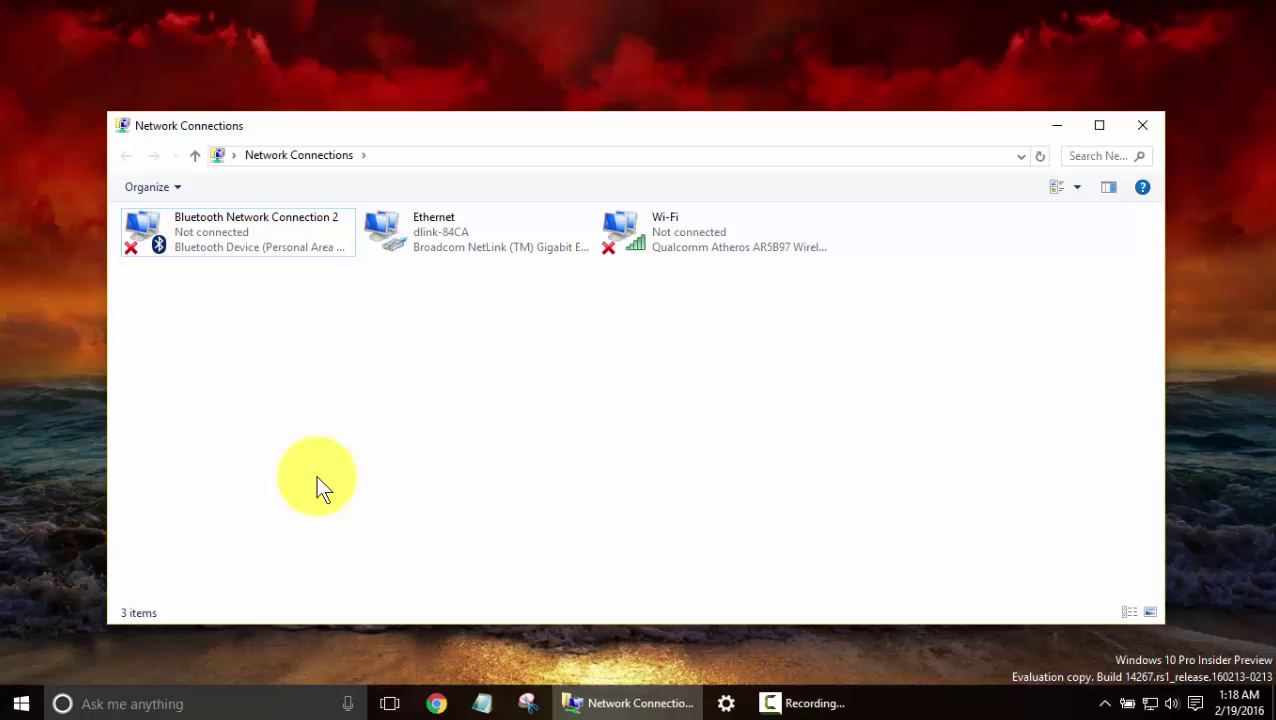
click(1142, 126)
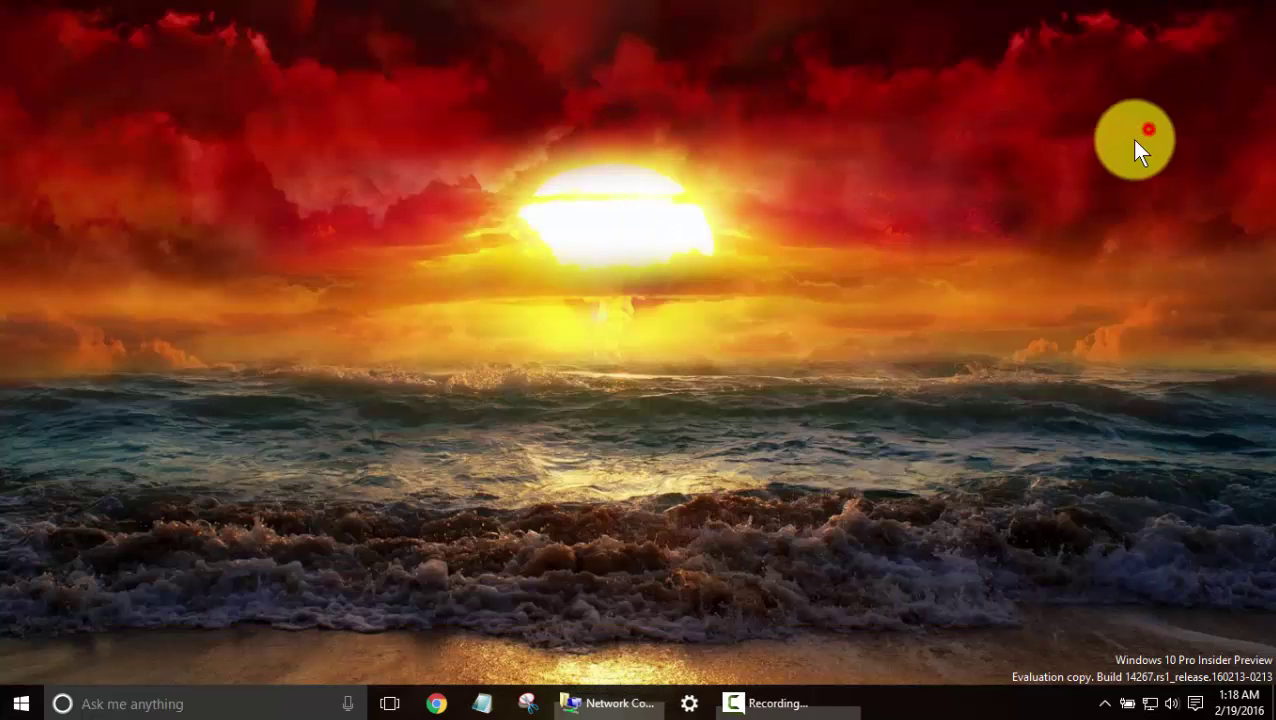
Open Disk Management in a maximized window and clear the volume selection.
right_click(21, 704)
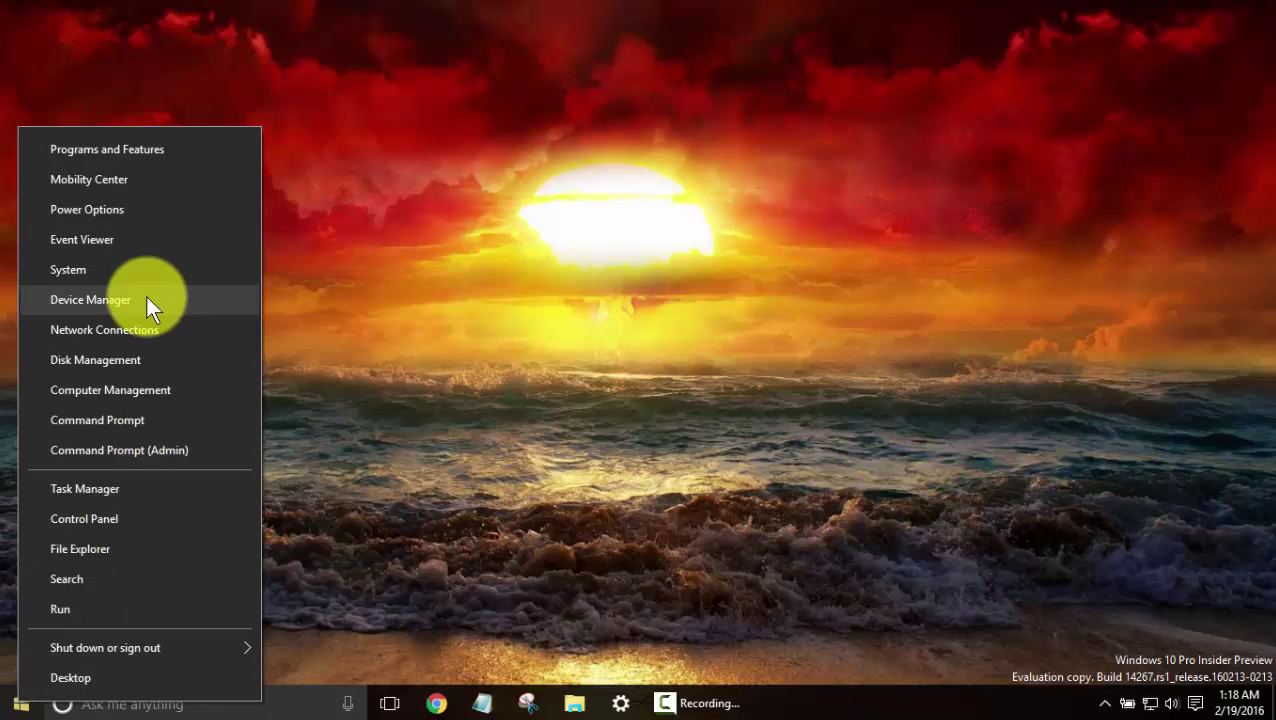
click(140, 360)
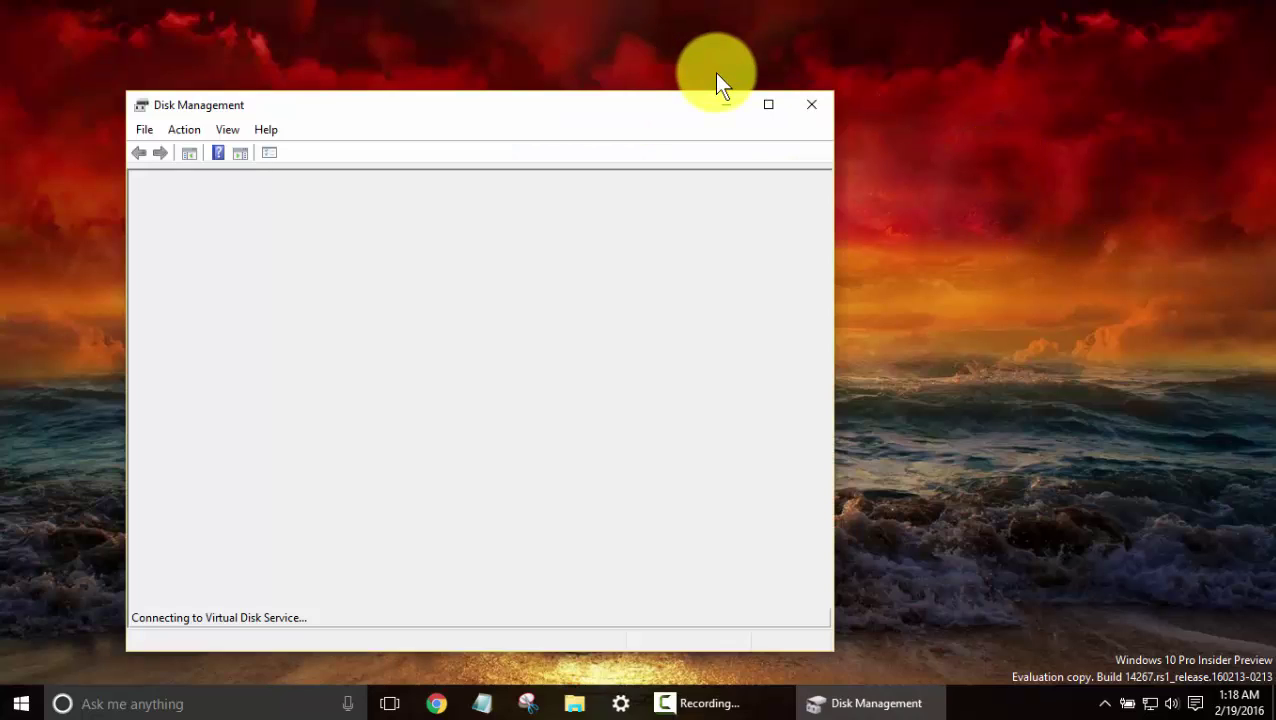
click(768, 104)
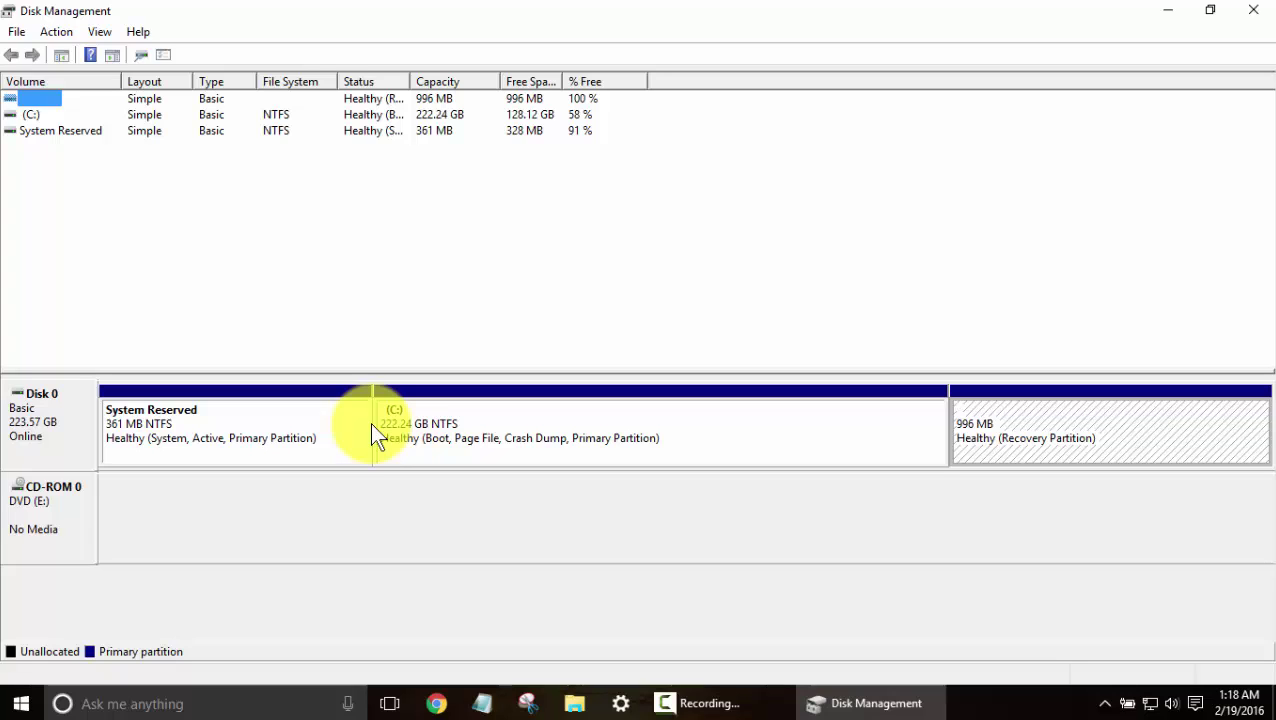
click(420, 294)
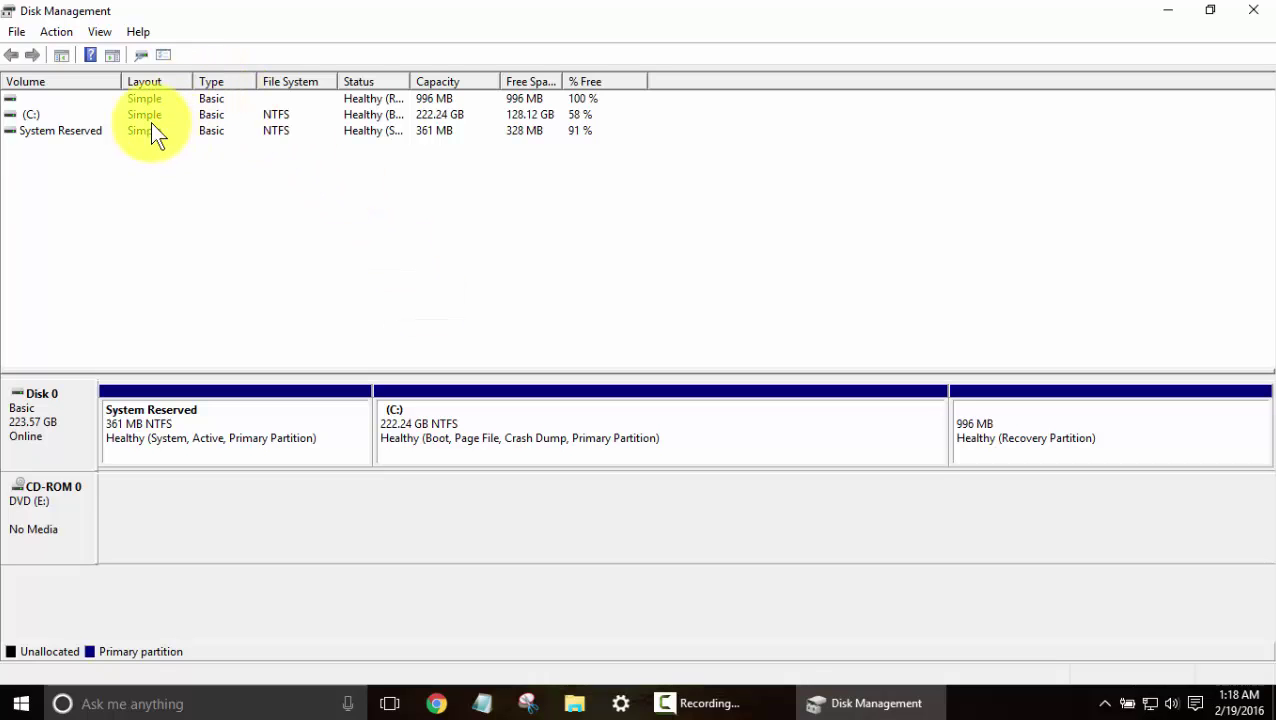
Inspect the C: volume and its available volume actions without applying any, and close Disk Management.
click(28, 115)
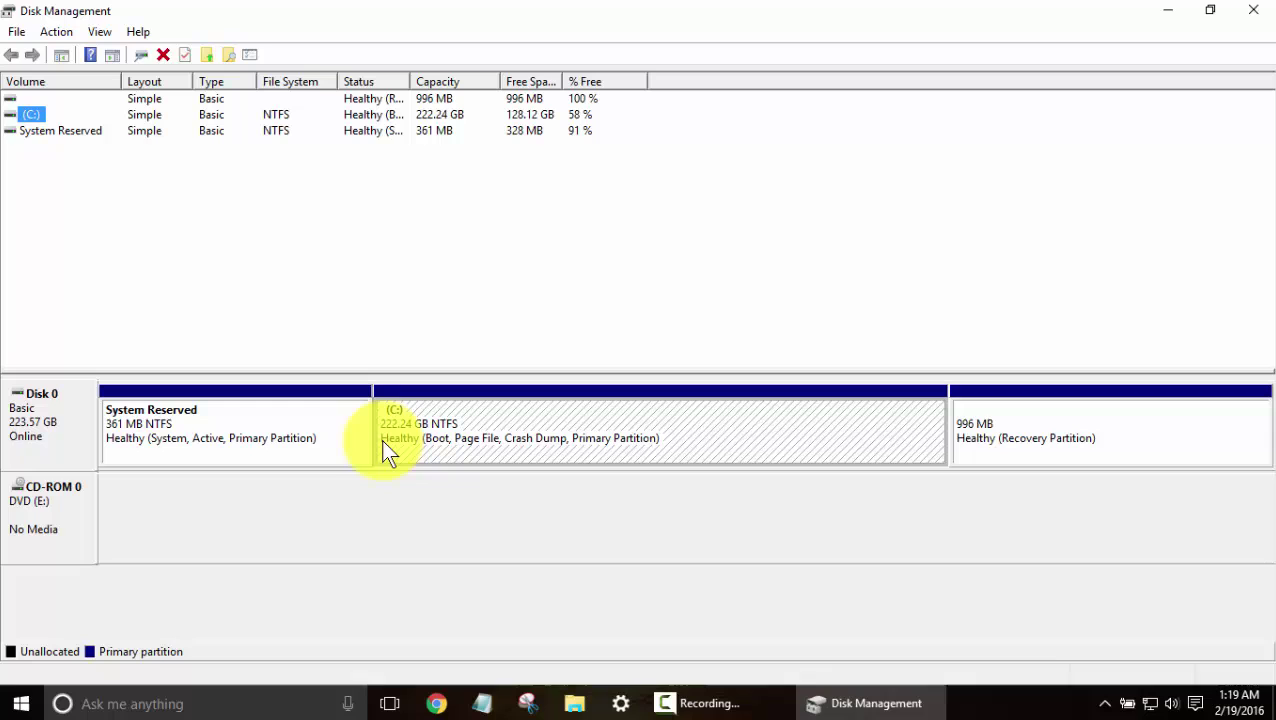
click(17, 32)
click(75, 140)
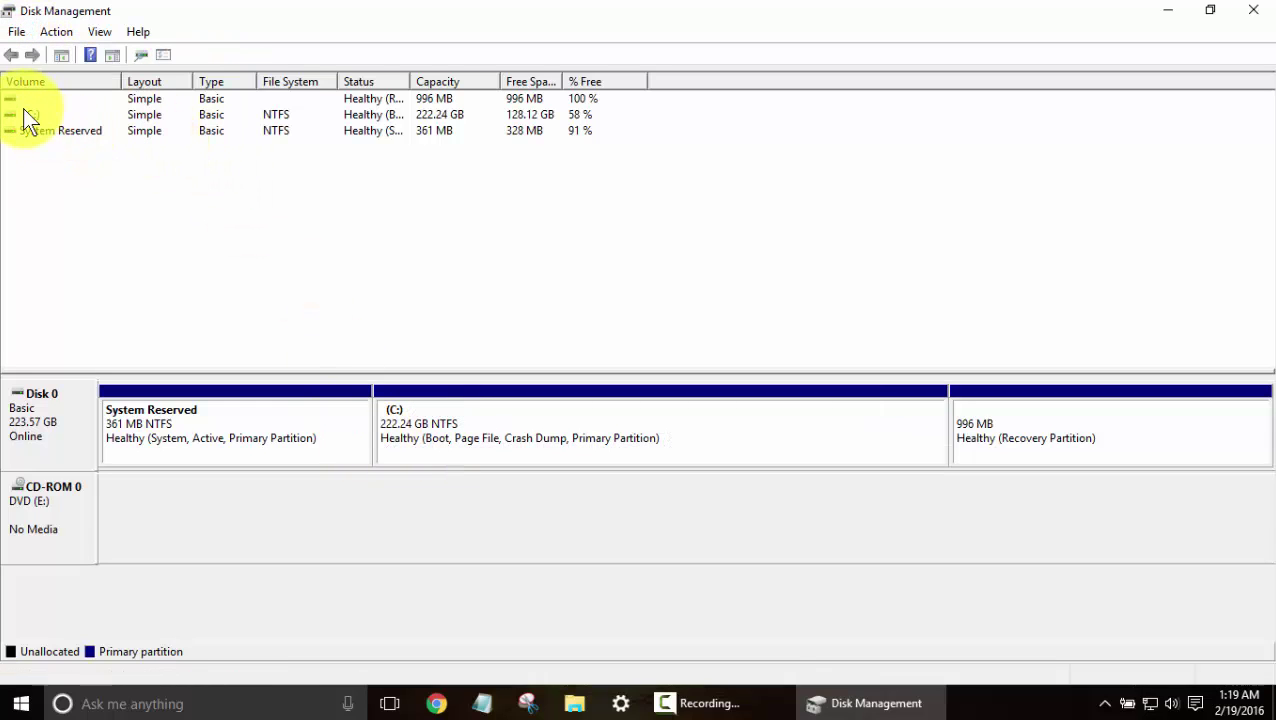
right_click(24, 112)
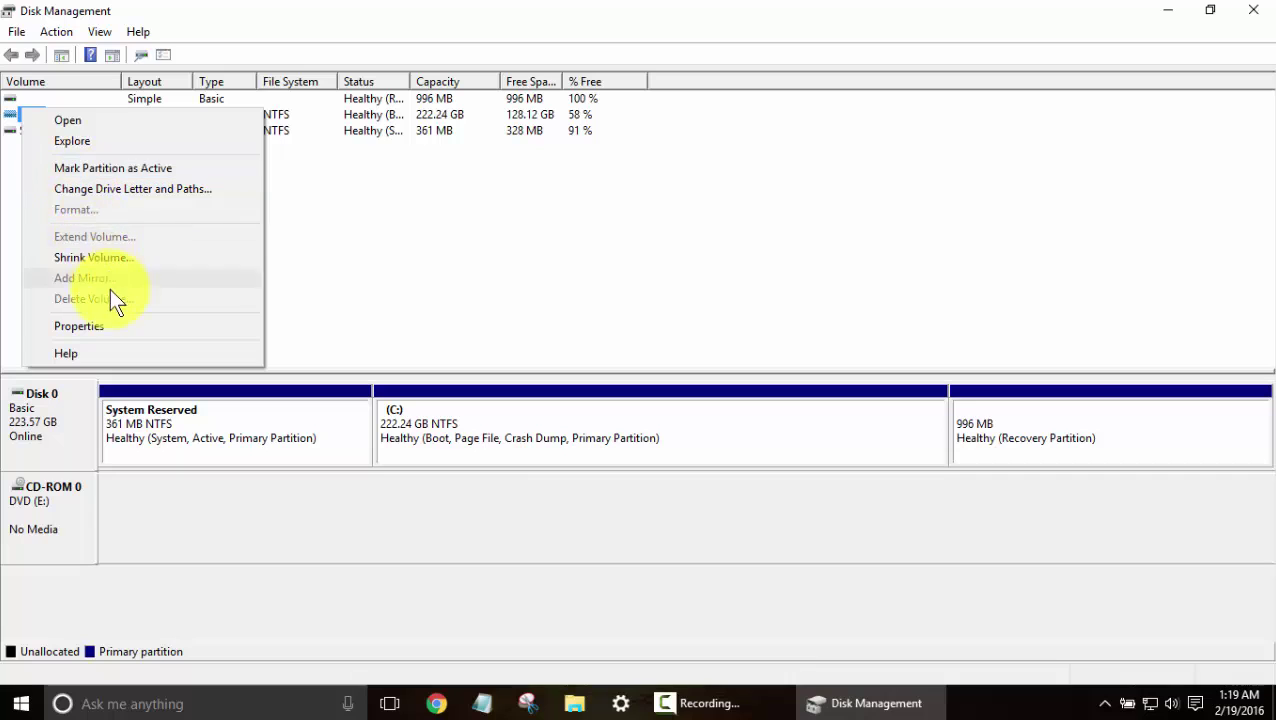
click(443, 273)
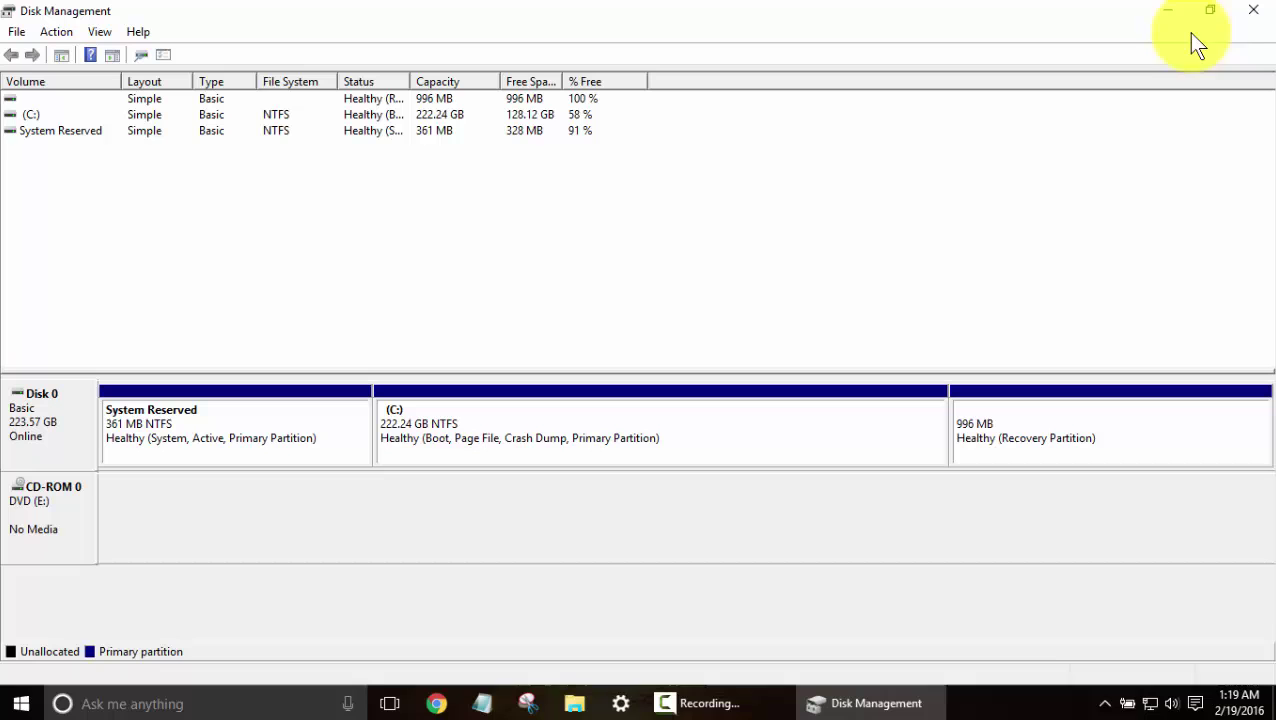
click(1252, 14)
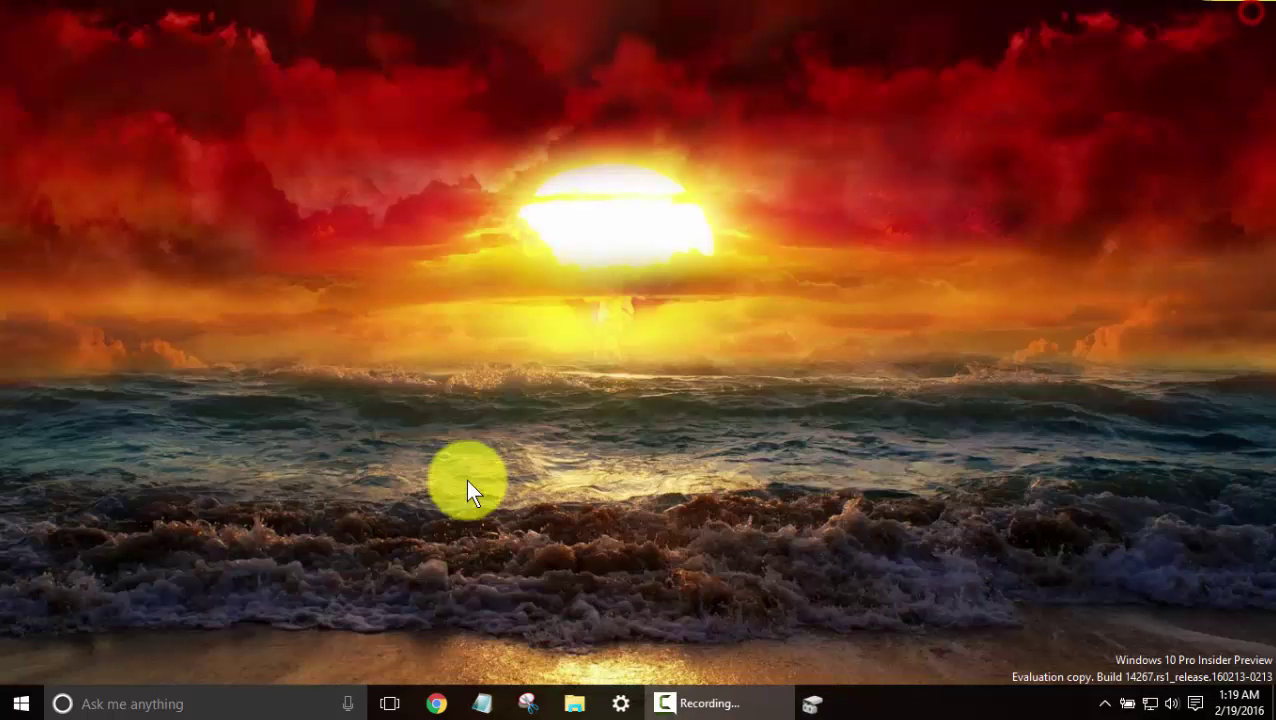
Open Computer Management and maximize its window.
right_click(17, 710)
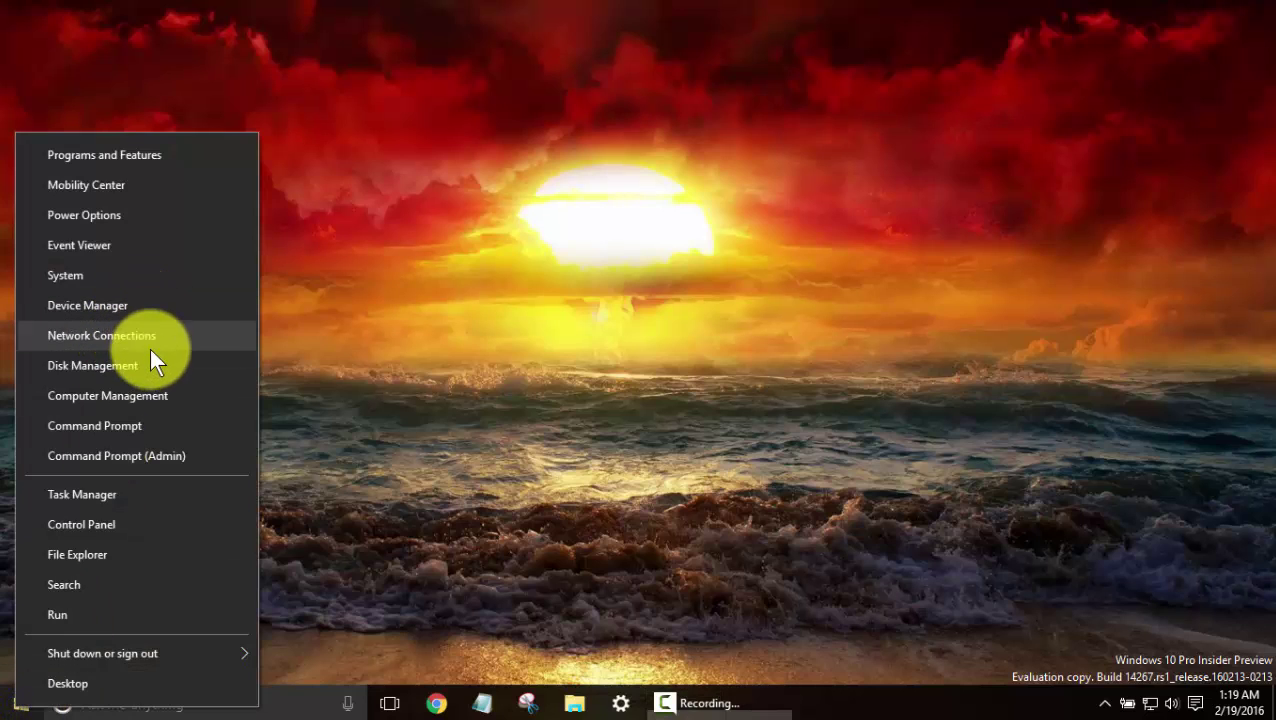
click(154, 398)
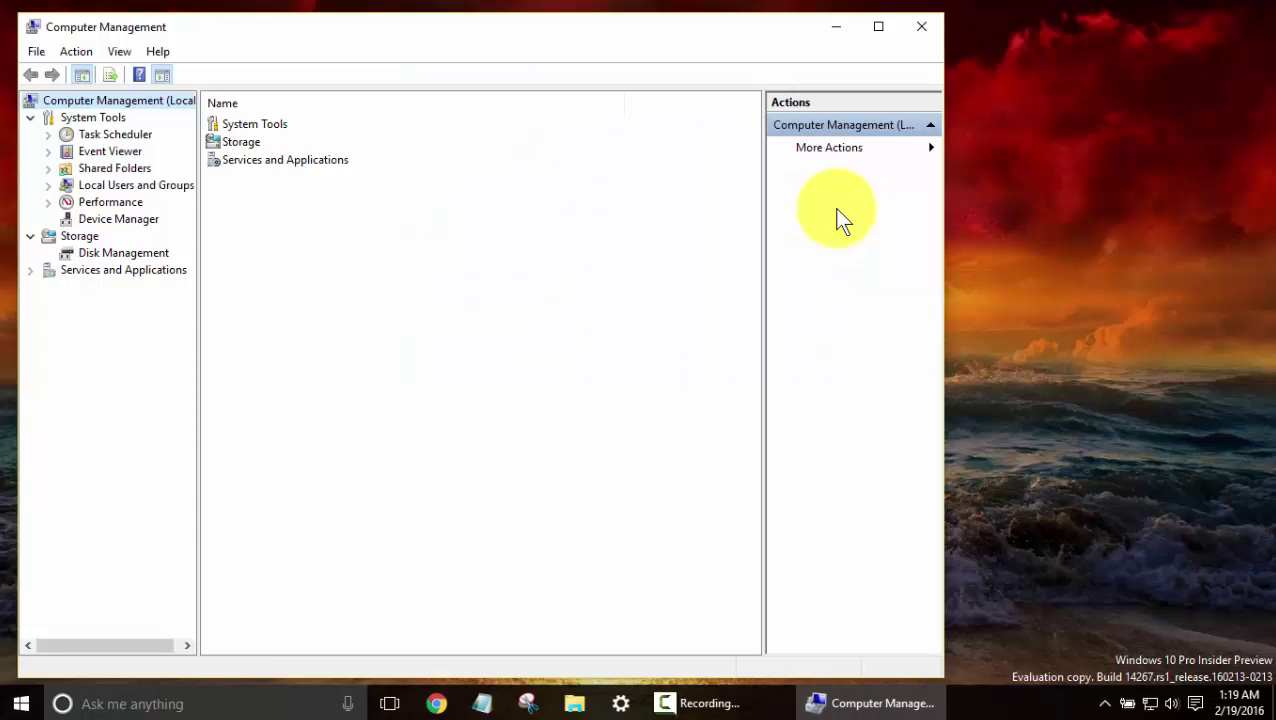
click(882, 26)
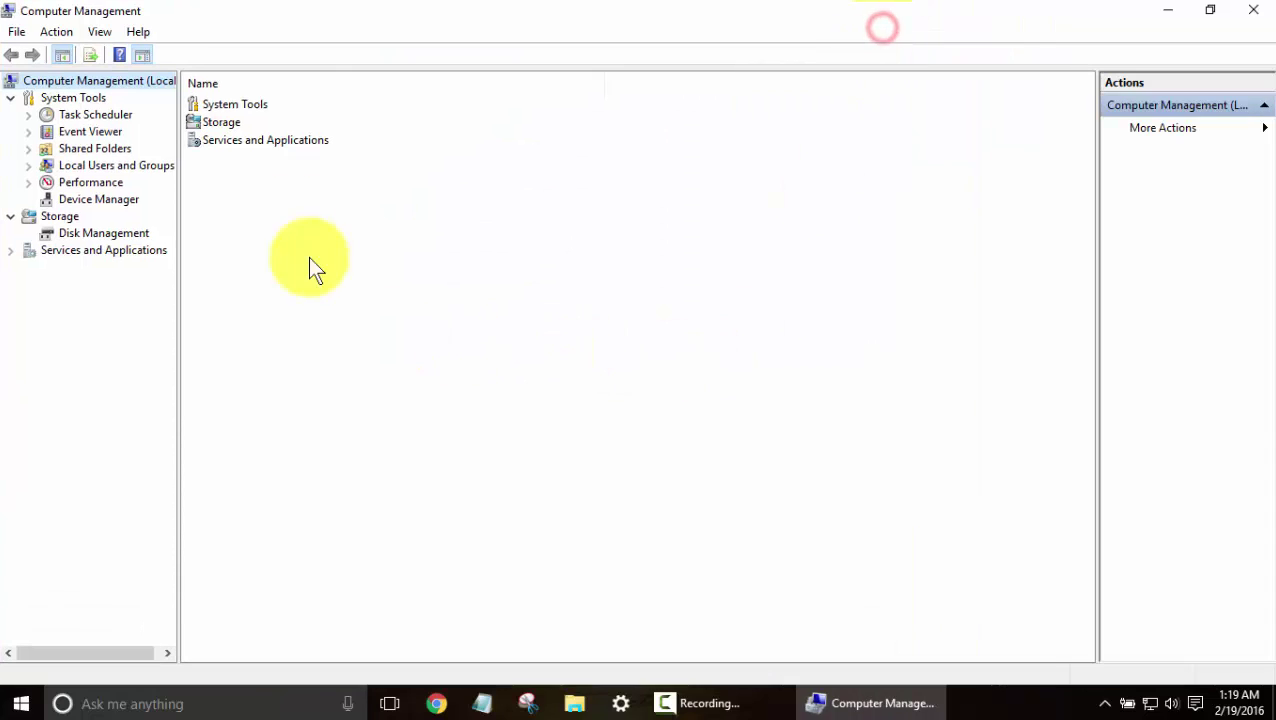
View the System Tools and Task Scheduler nodes, and expand Local Users and Groups.
click(84, 95)
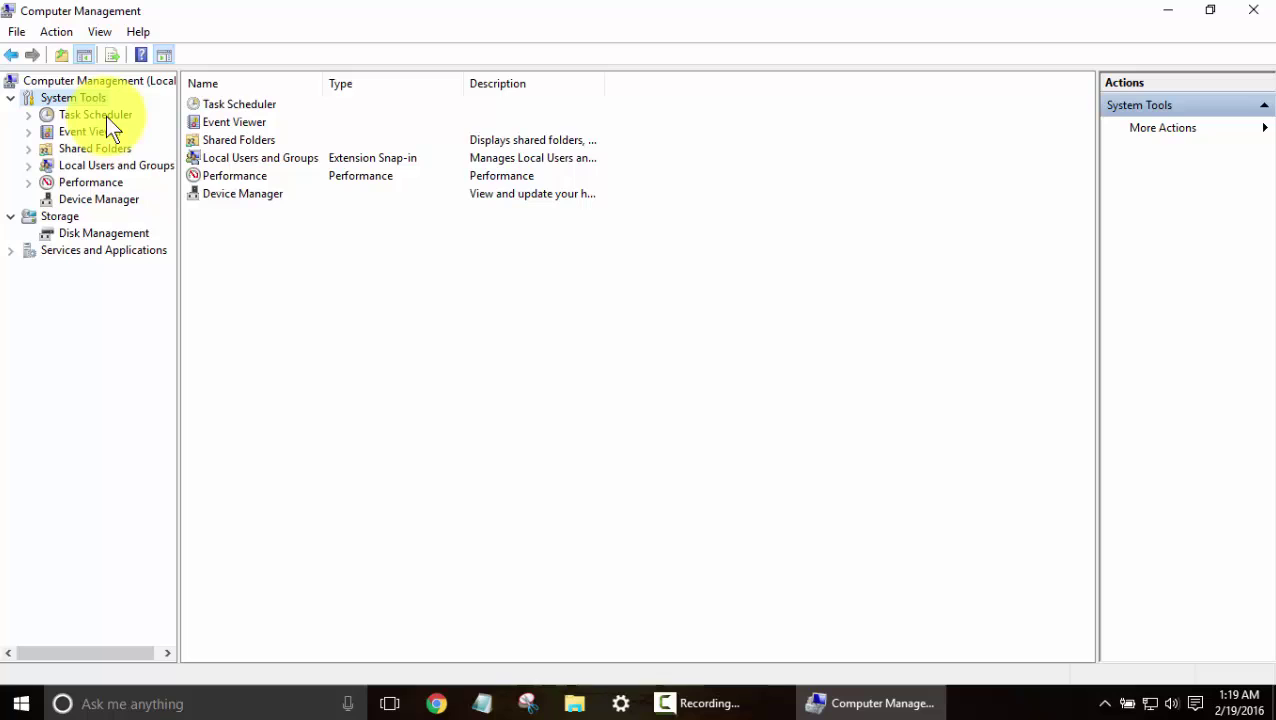
click(106, 116)
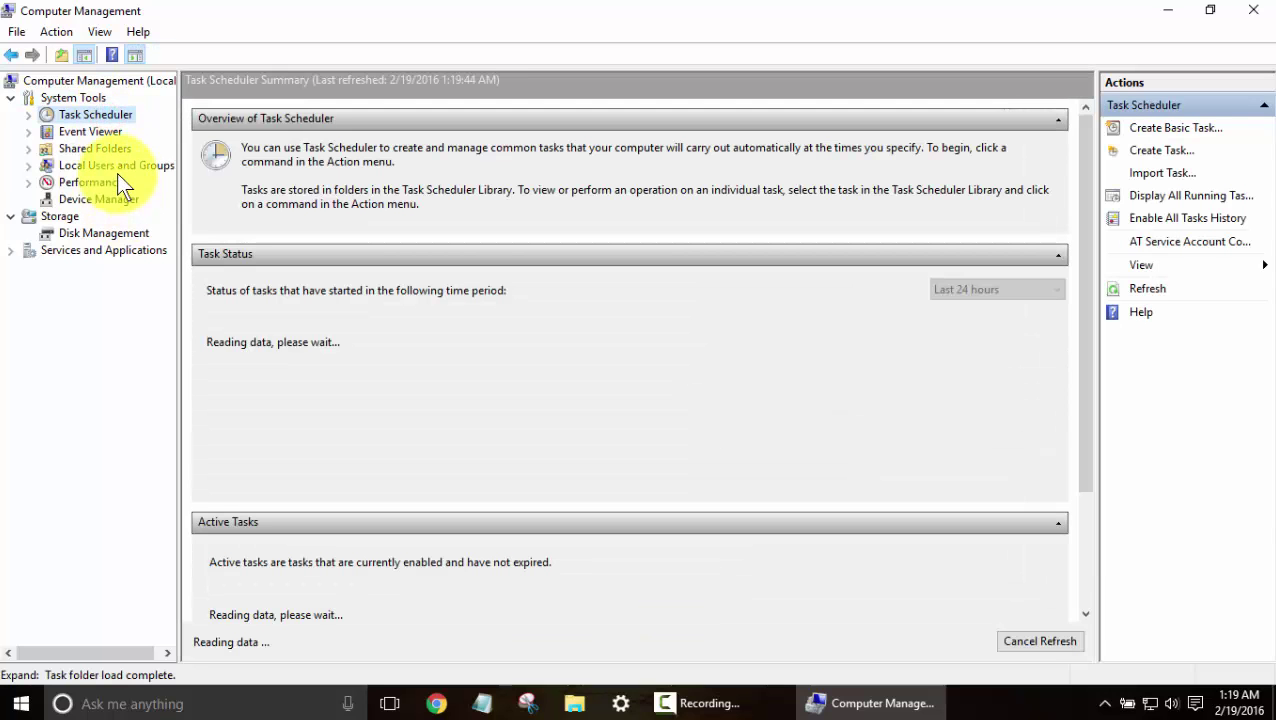
click(117, 167)
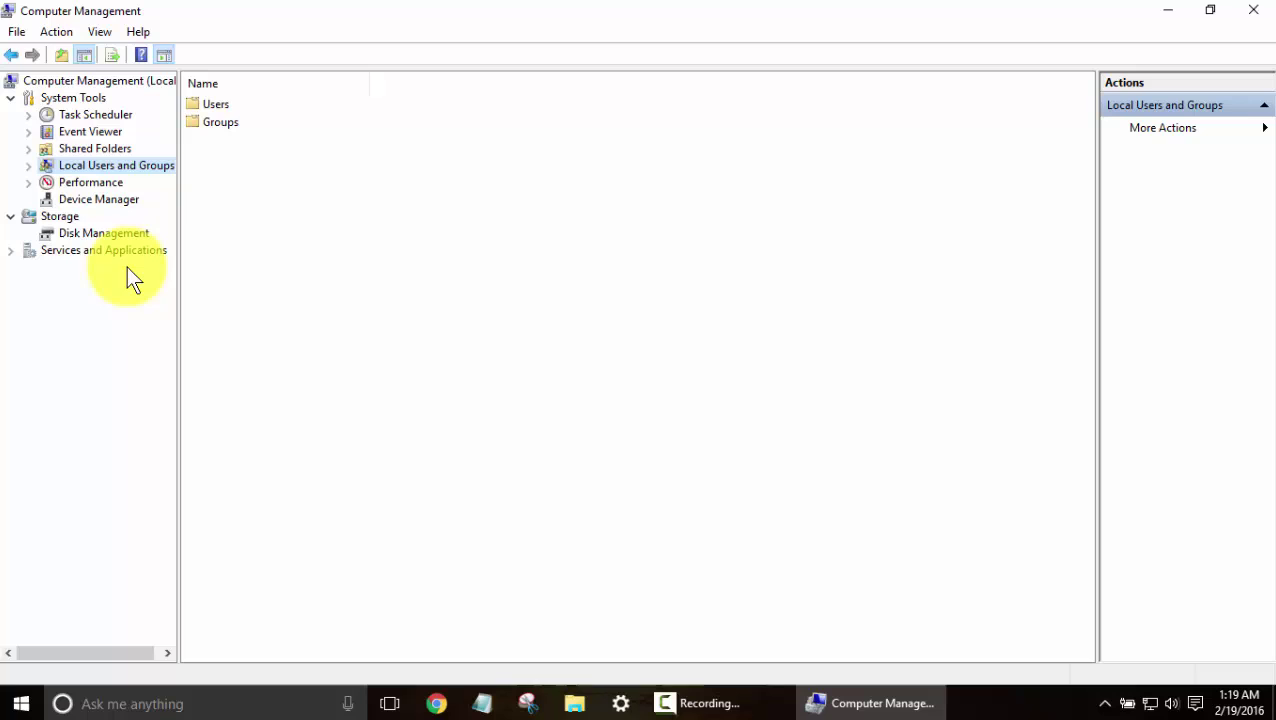
double_click(94, 165)
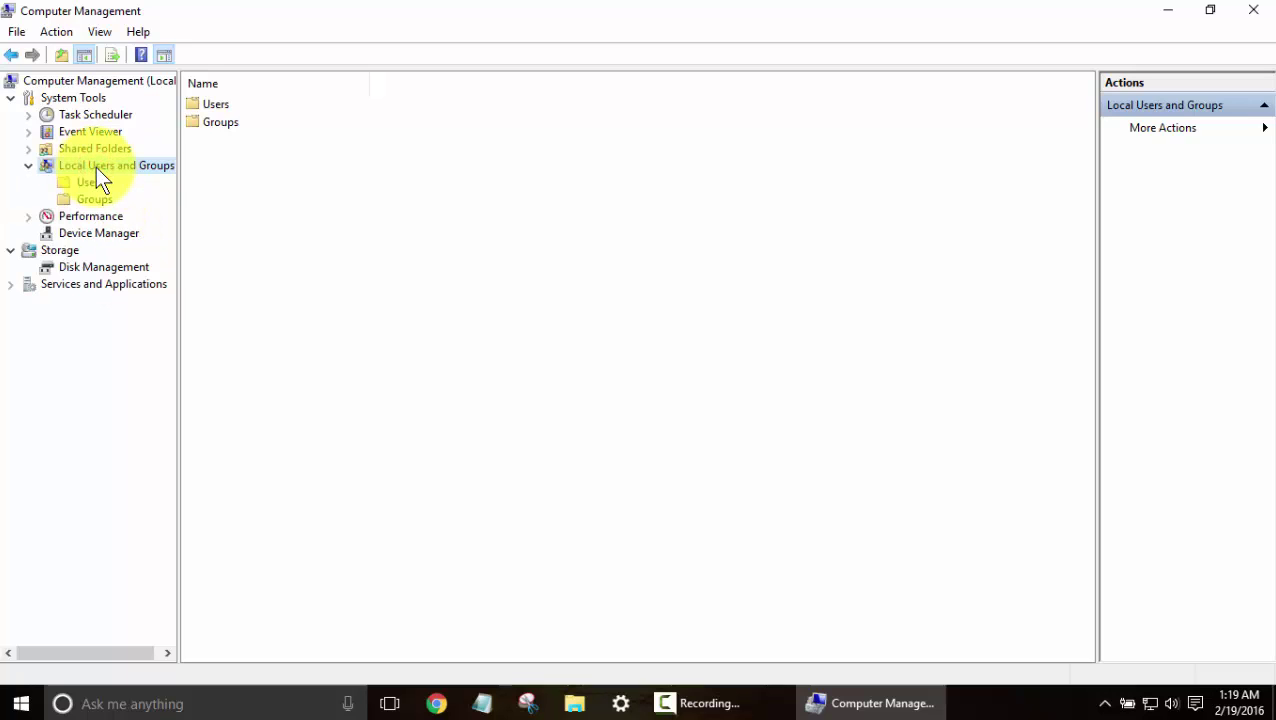
View the Device Manager, Performance, and Services and Applications nodes, and close Computer Management.
click(98, 233)
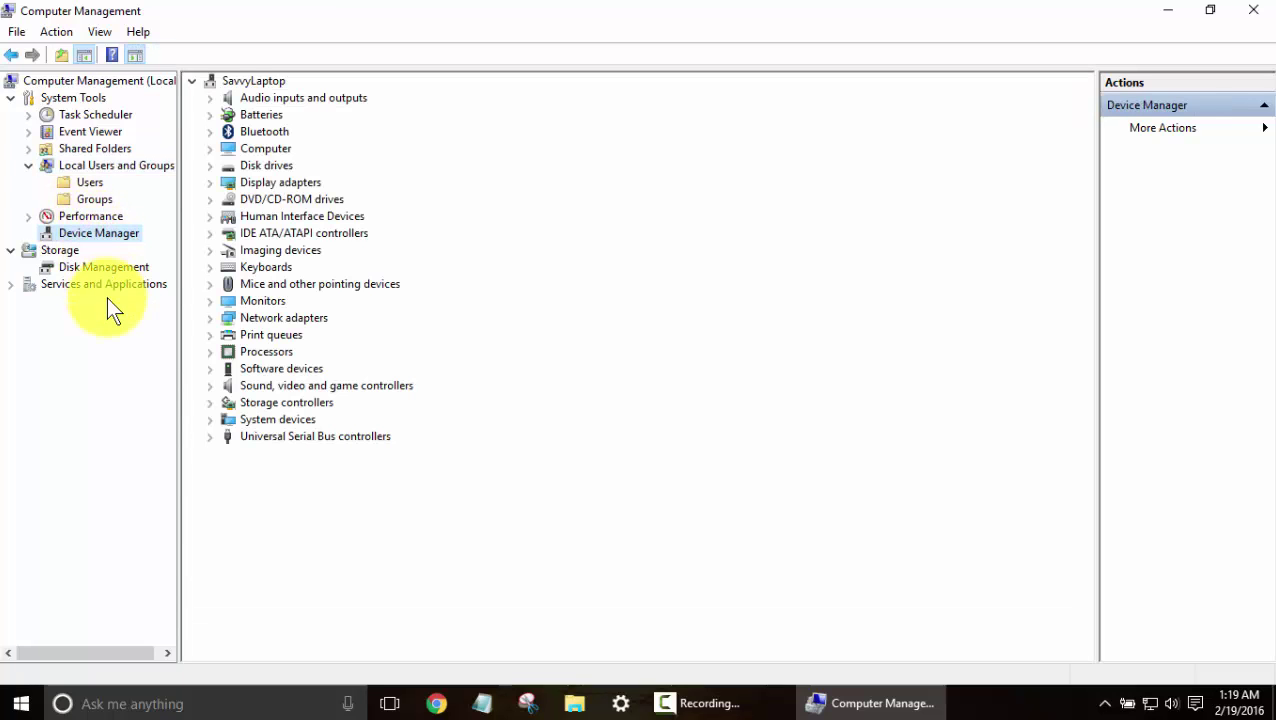
click(98, 217)
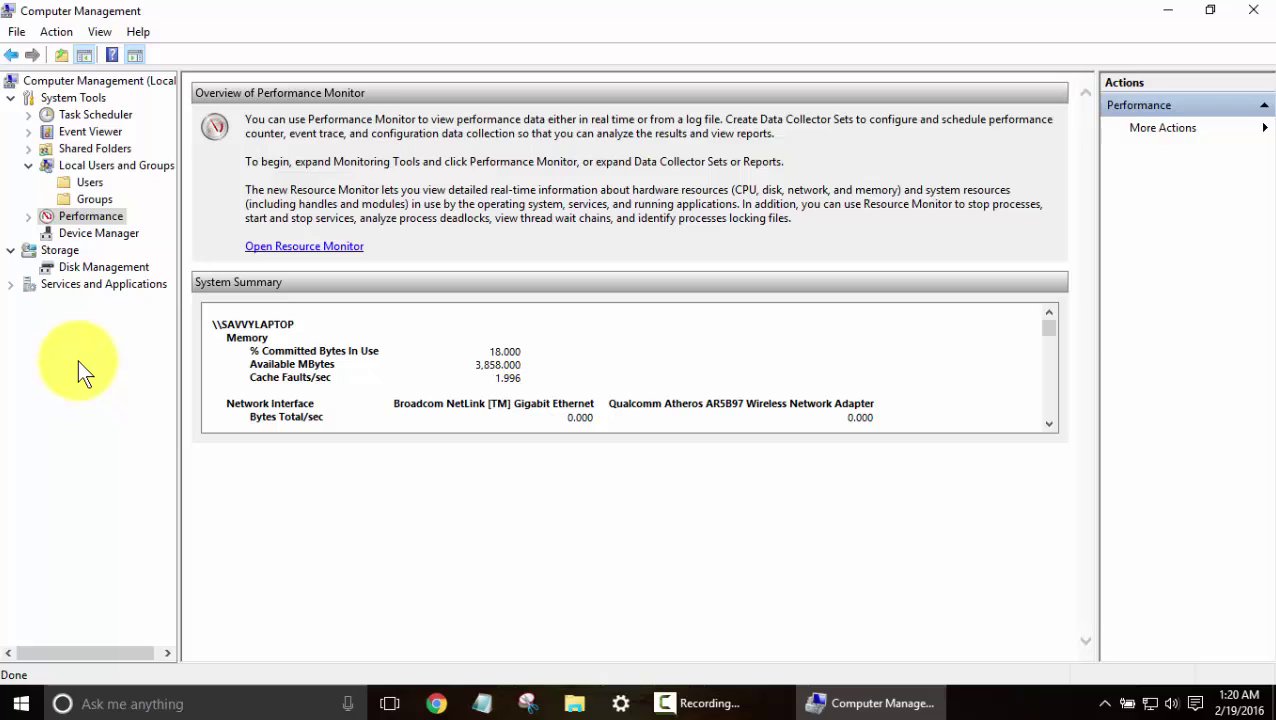
click(124, 286)
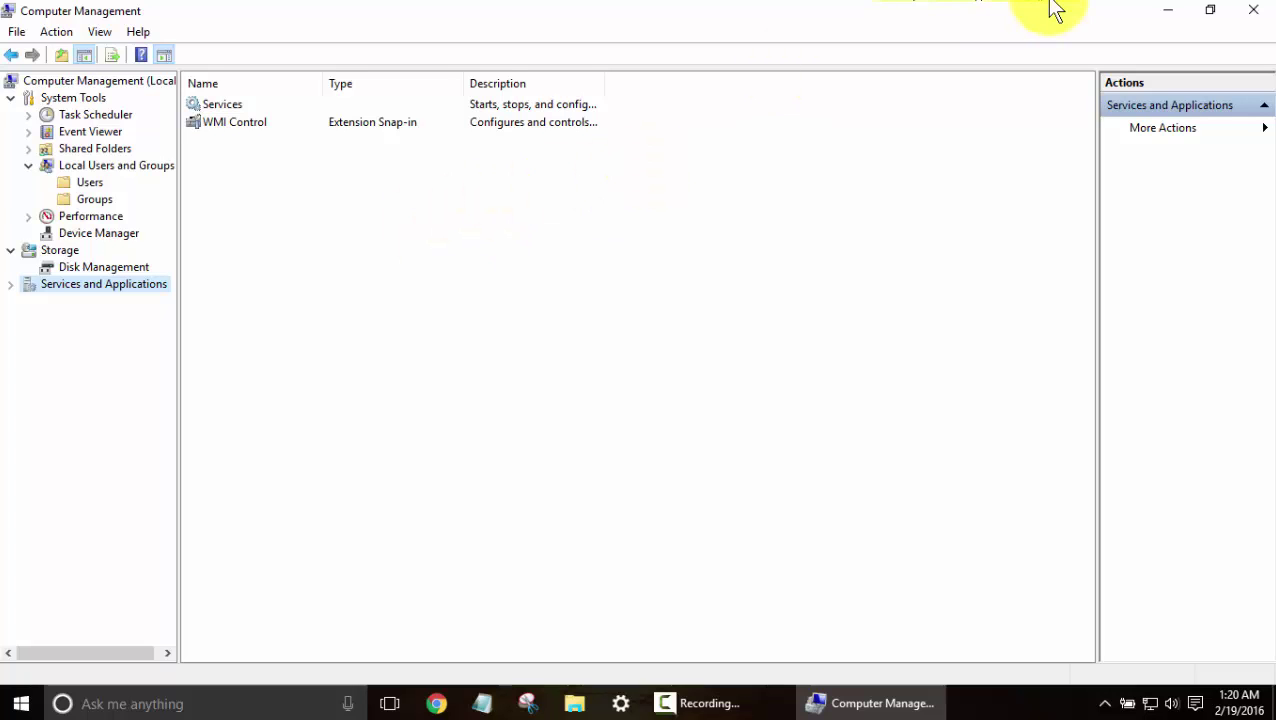
click(1268, 14)
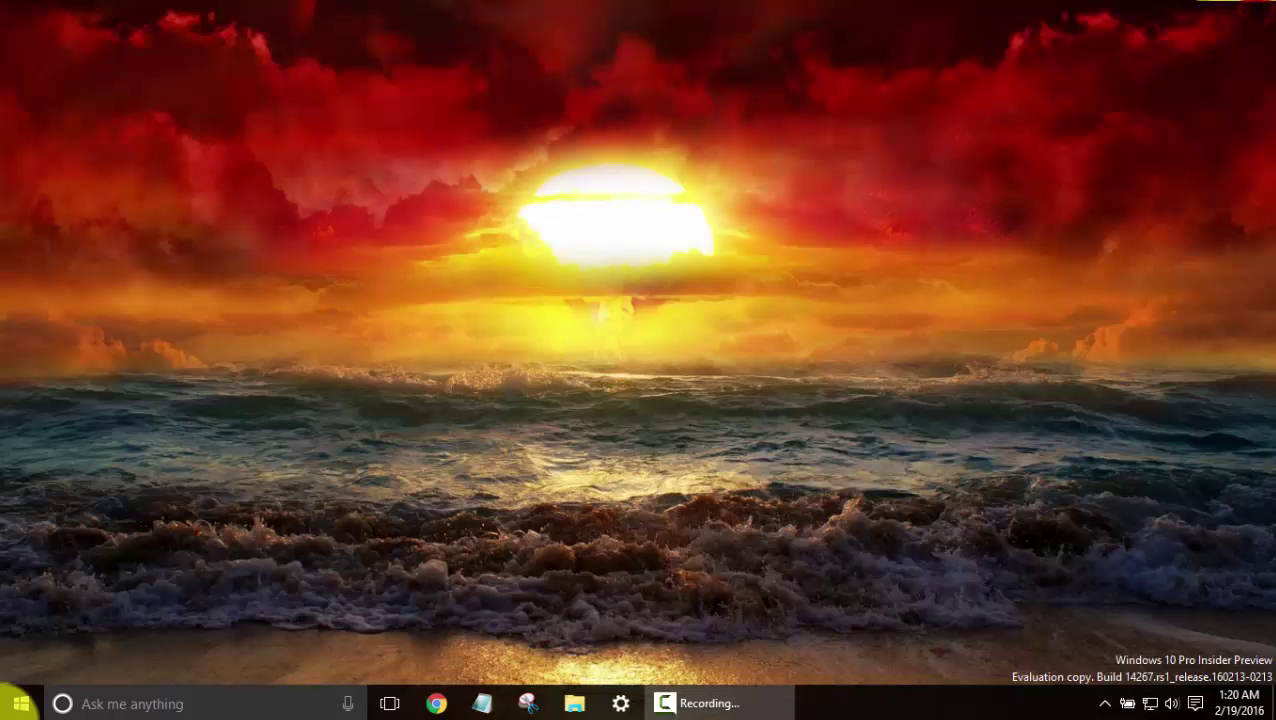
Open Command Prompt (Admin) and allow it to make changes to the PC.
right_click(20, 704)
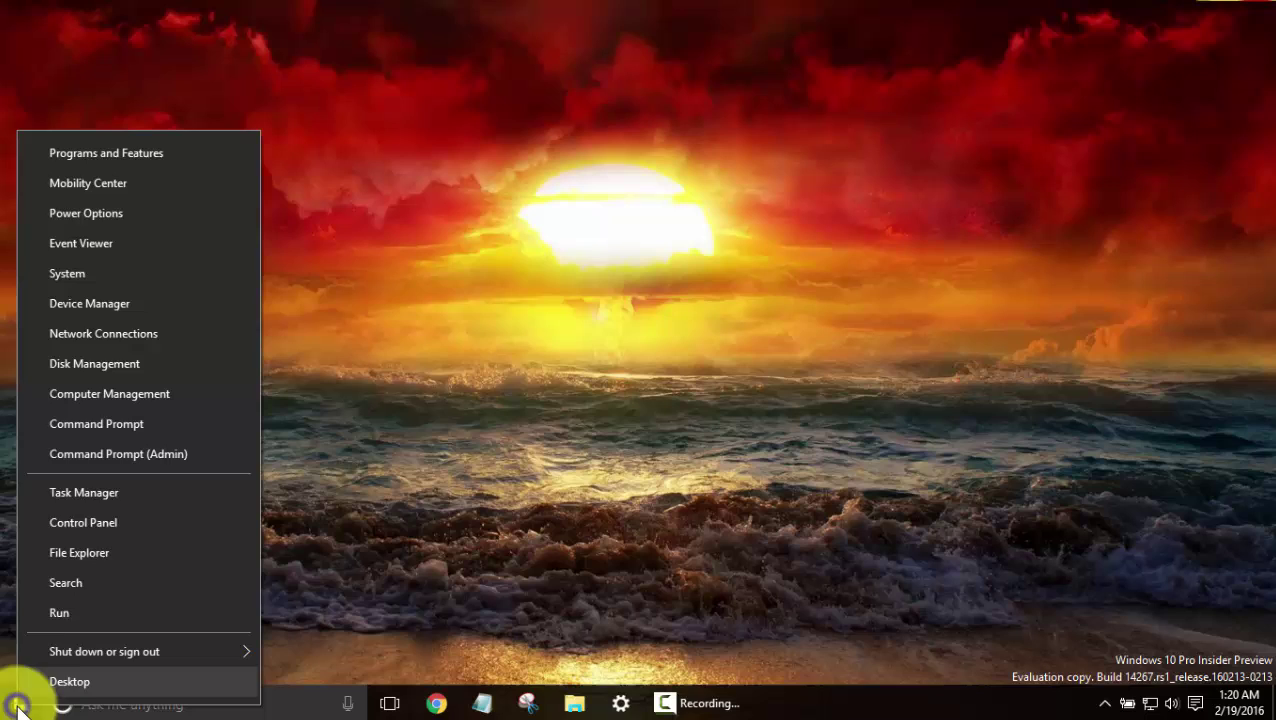
click(136, 455)
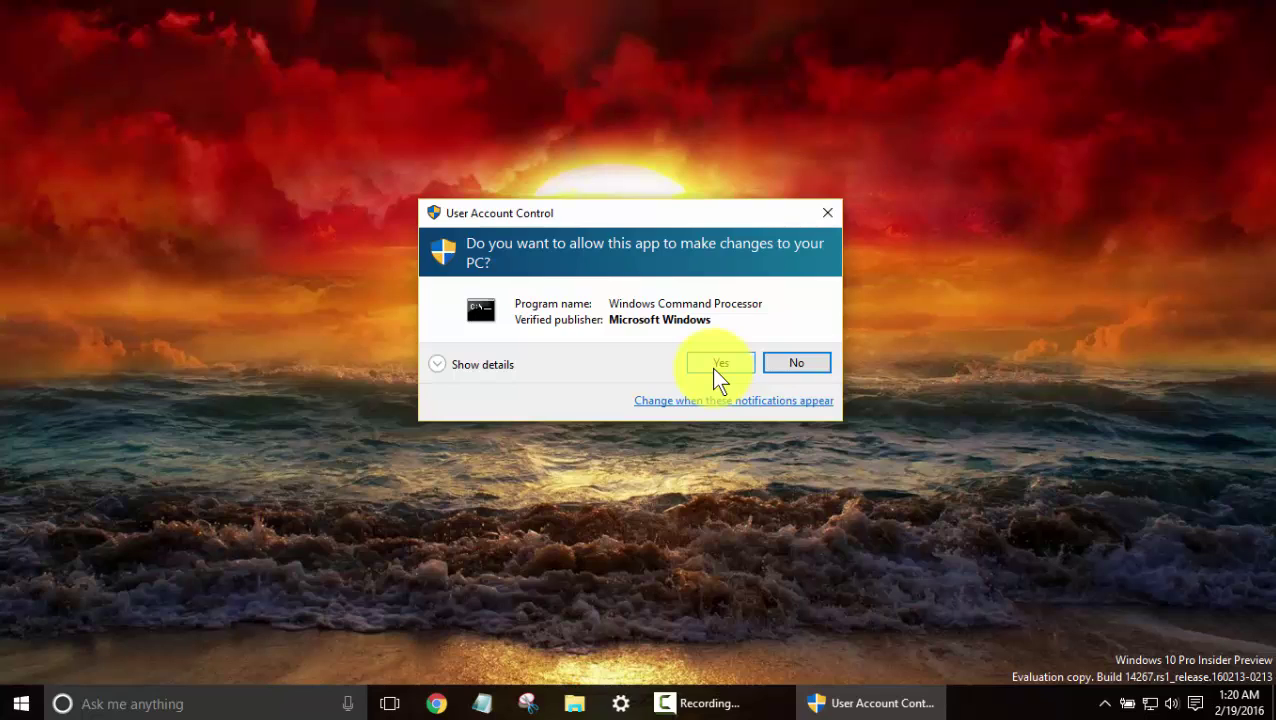
click(713, 366)
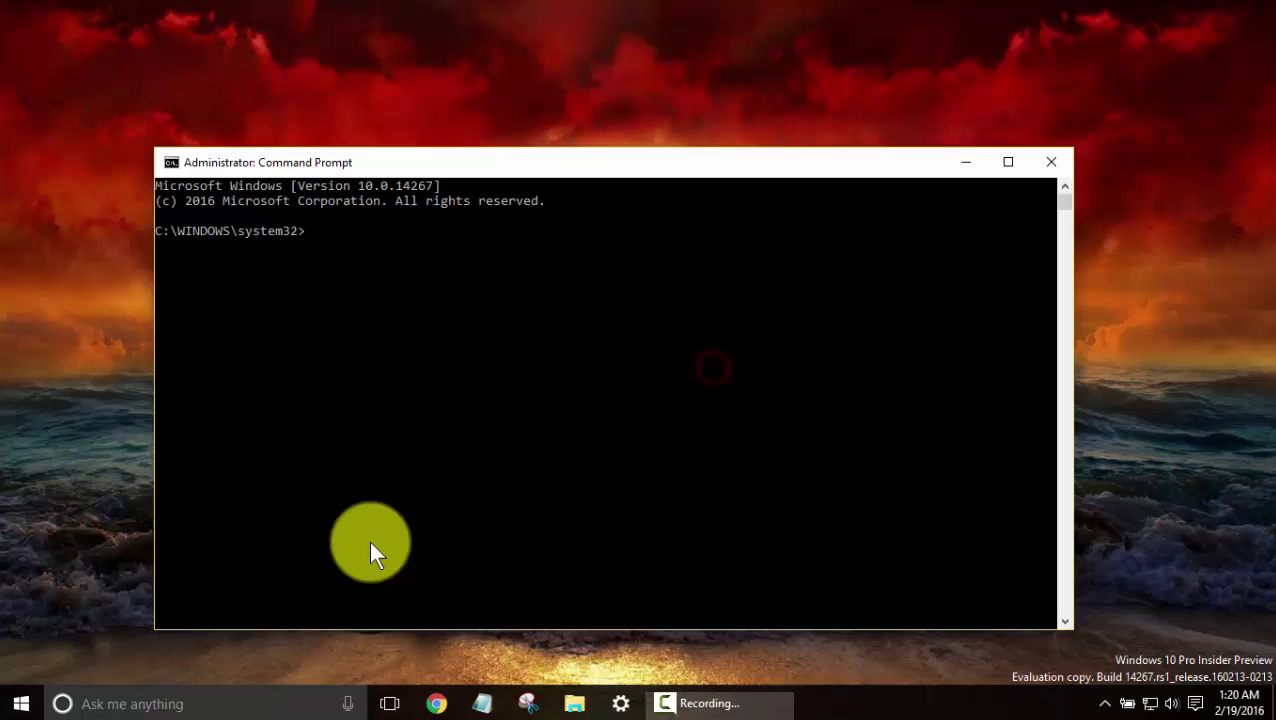
Close the administrator Command Prompt window and open Task Manager.
click(444, 317)
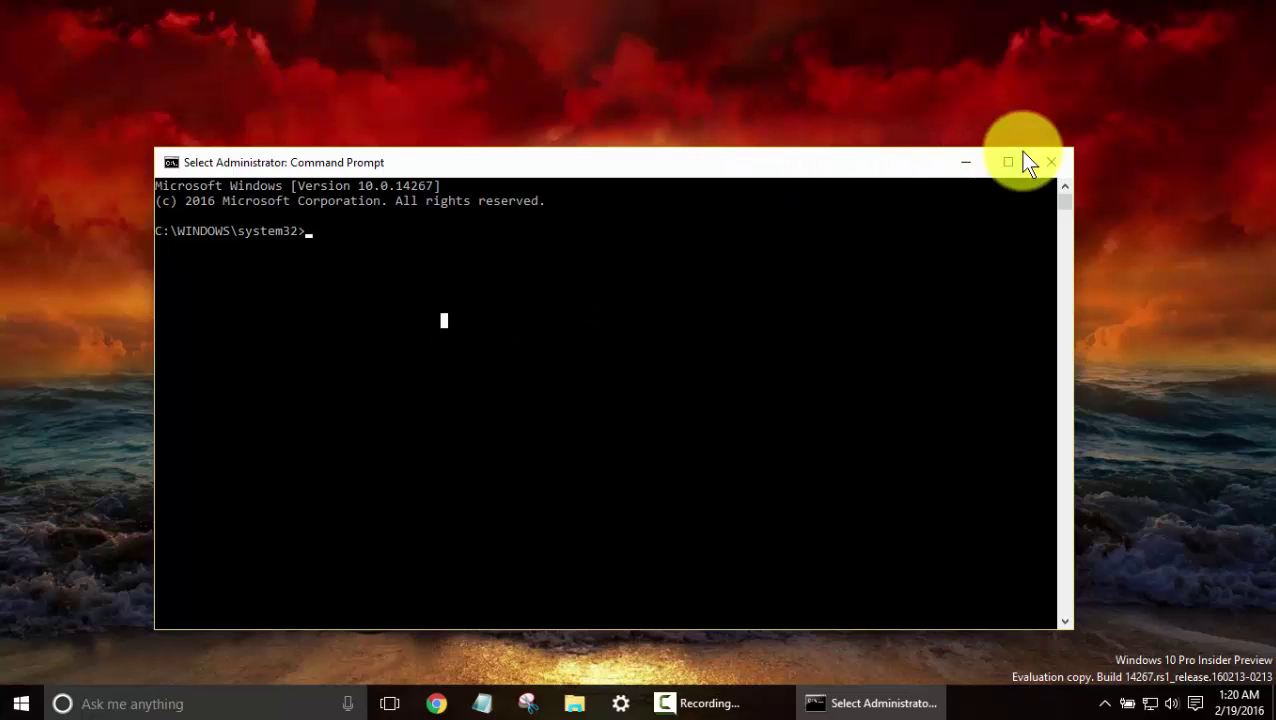
click(1052, 162)
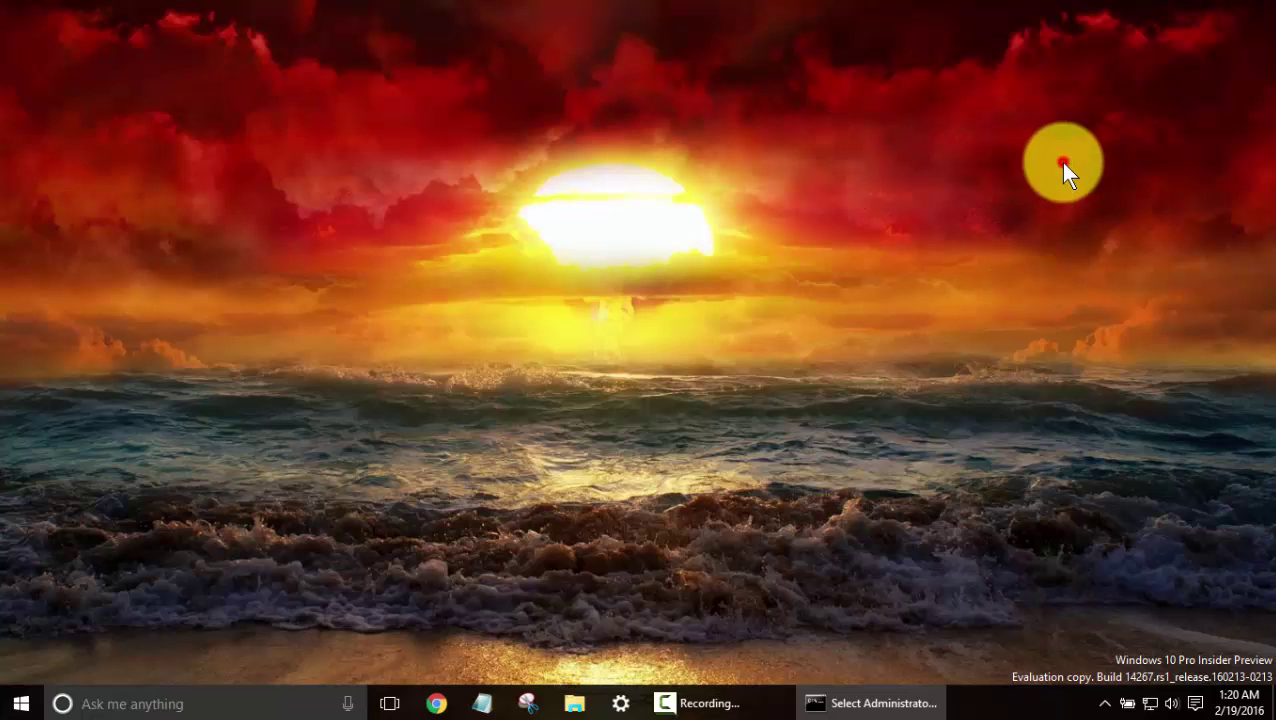
right_click(21, 703)
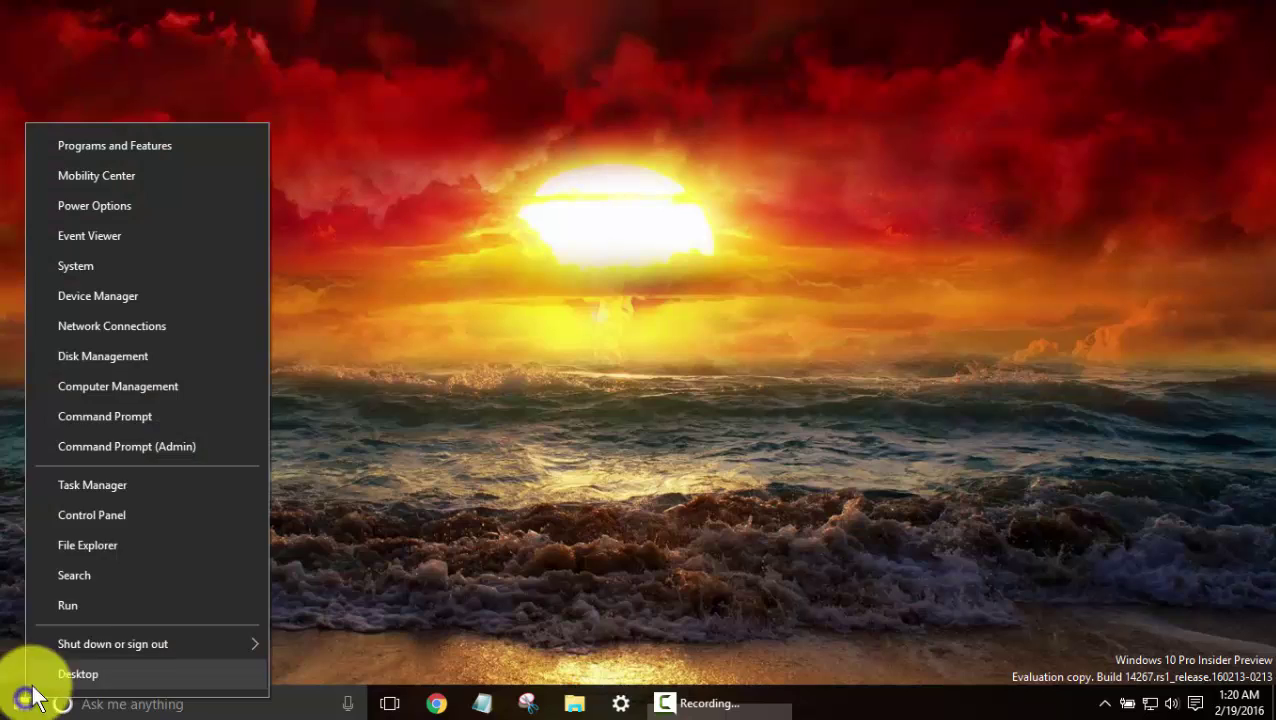
click(156, 483)
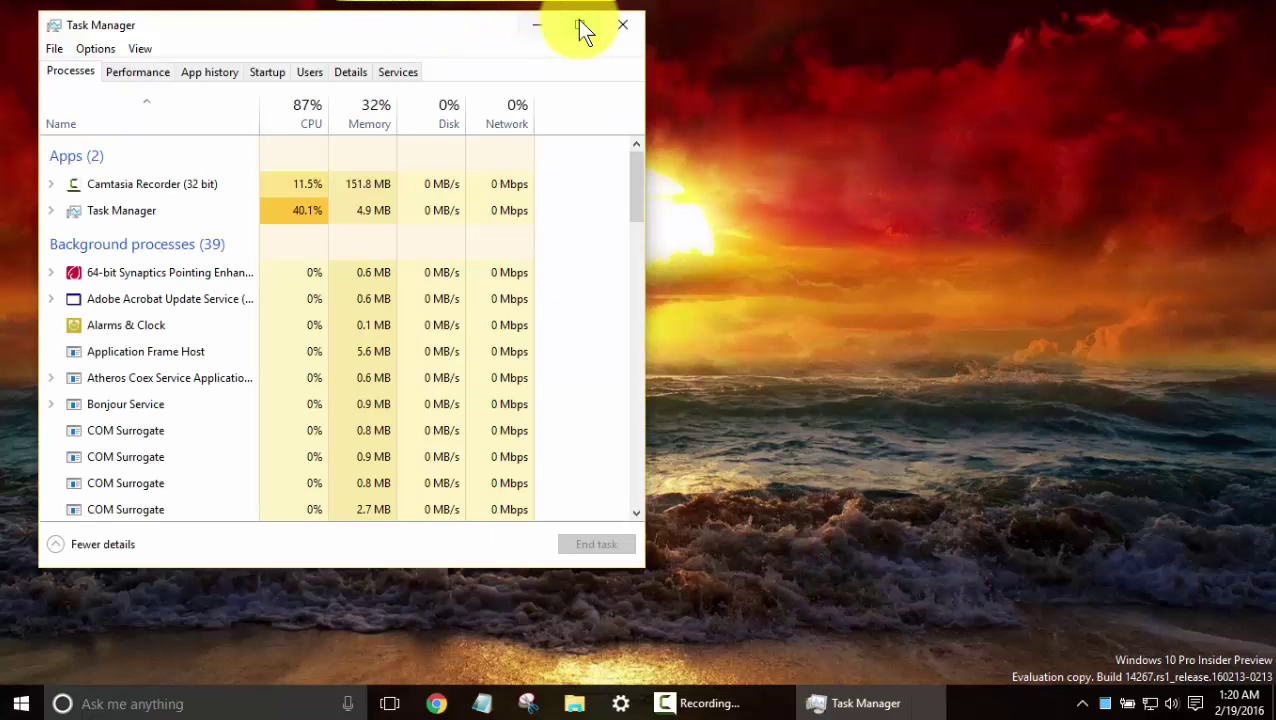
Move the Task Manager window toward the middle of the desktop and look through its Processes list.
click(469, 29)
drag(525, 32, 724, 54)
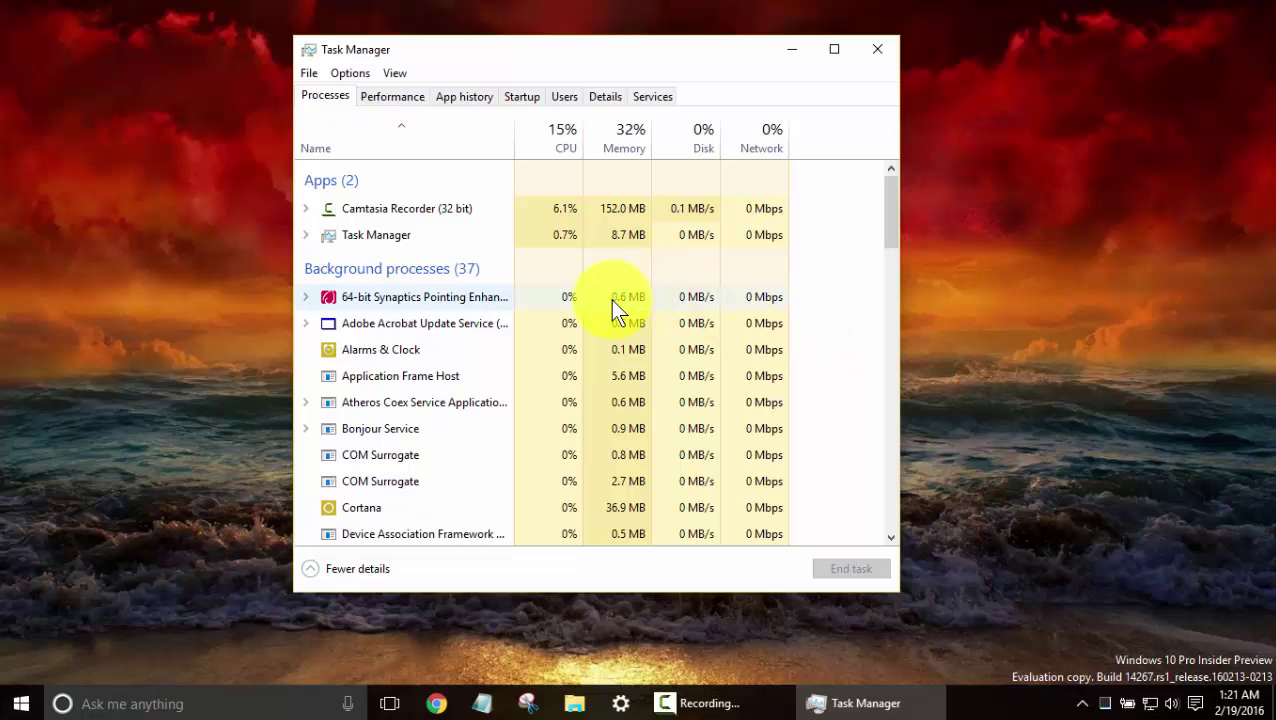
scroll(610, 299, down, 5)
scroll(610, 299, up, 5)
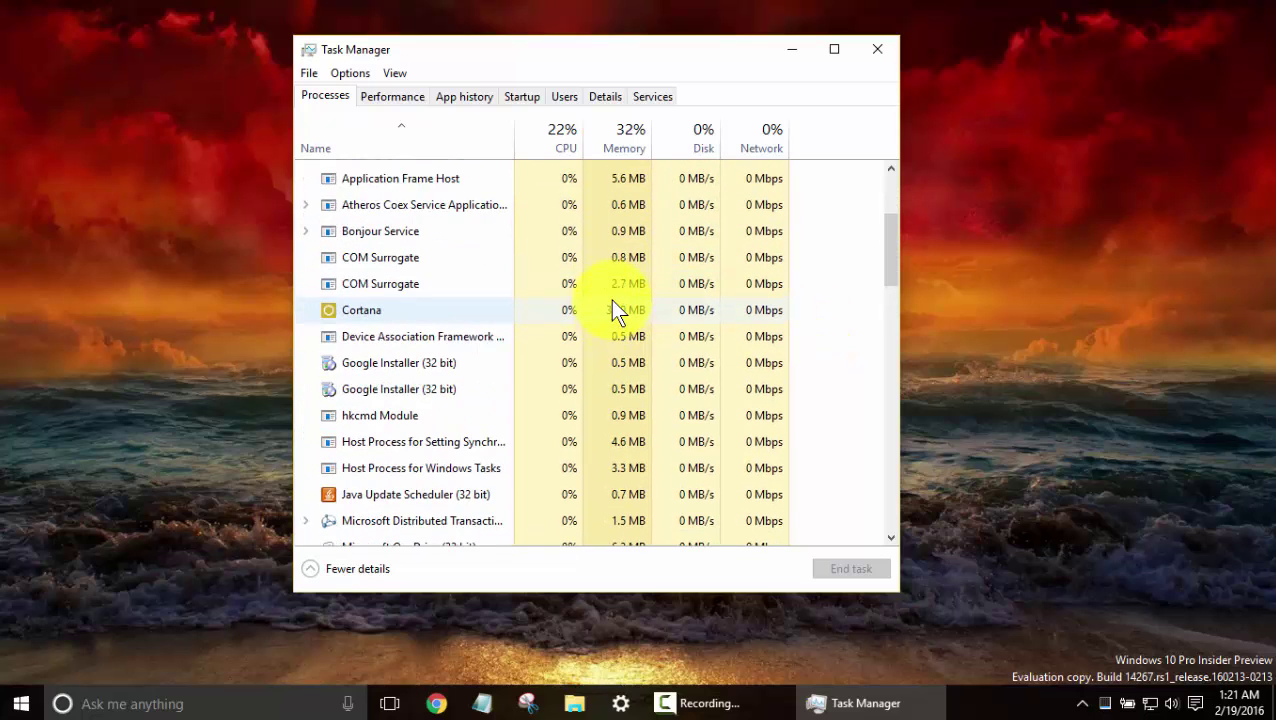
View the CPU and Memory performance graphs in Task Manager.
click(402, 100)
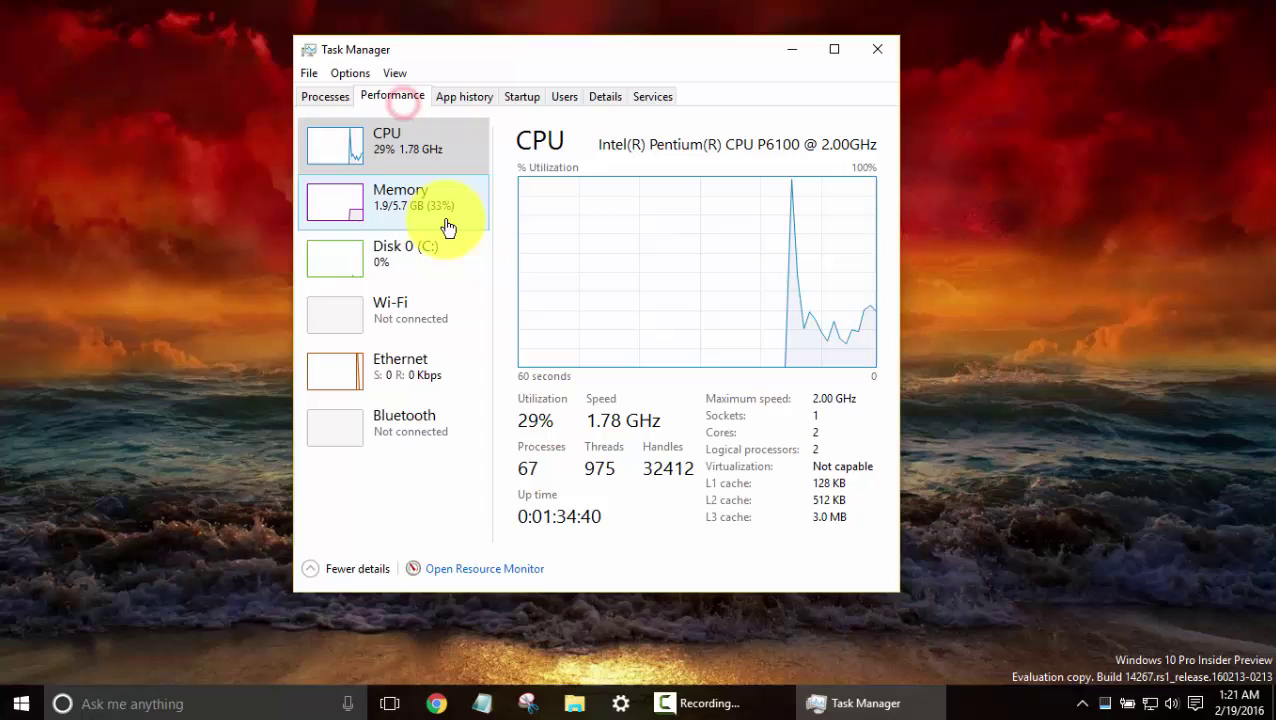
click(420, 210)
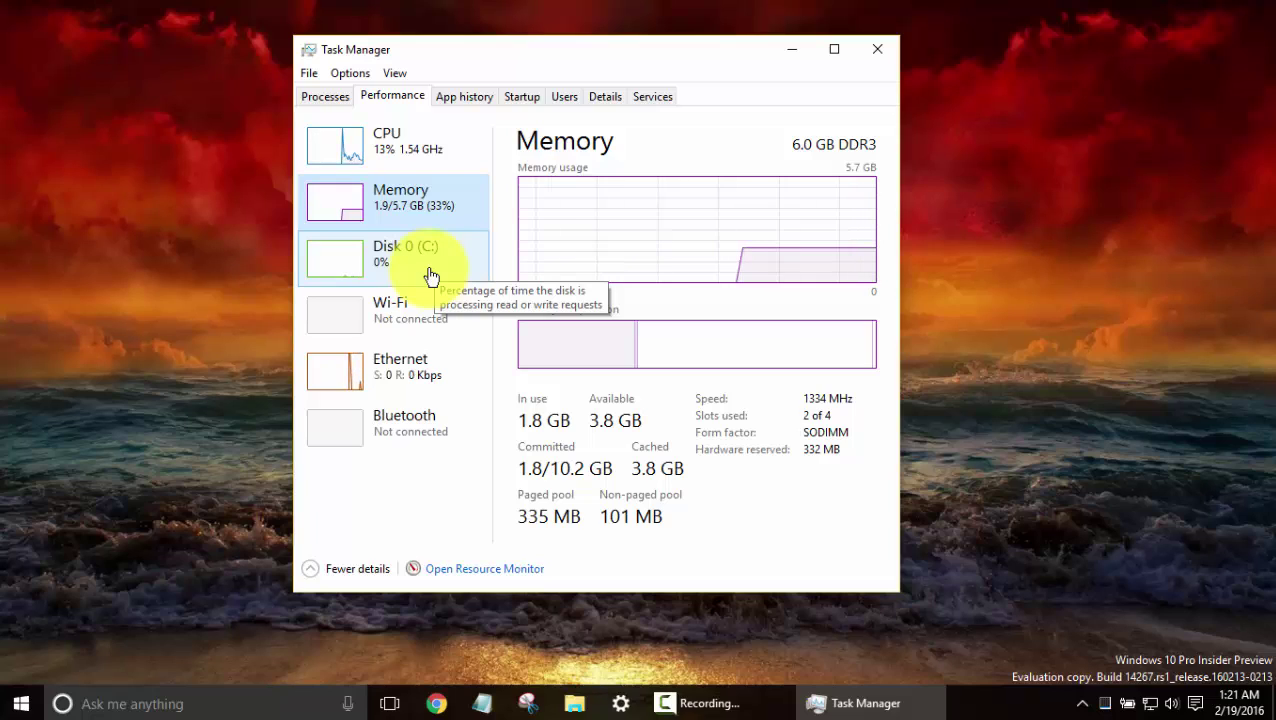
click(440, 152)
click(436, 214)
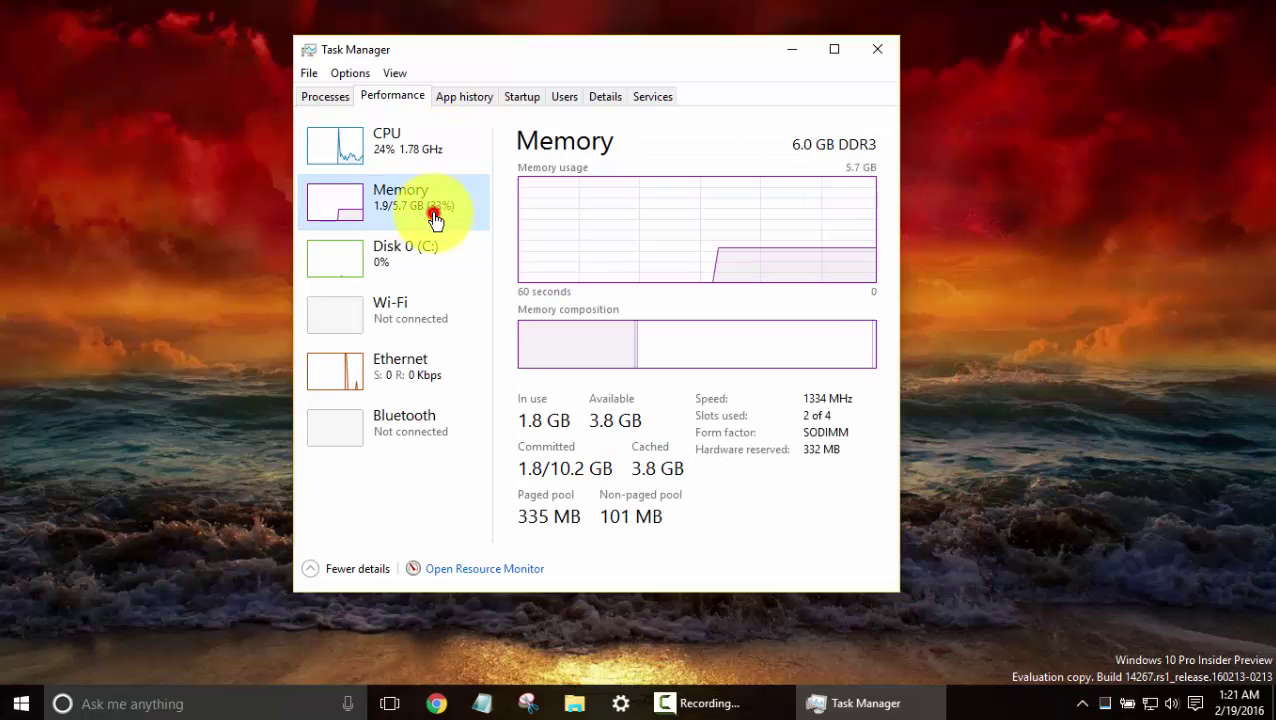
Look through the App history list of resource usage per app in Task Manager.
click(459, 98)
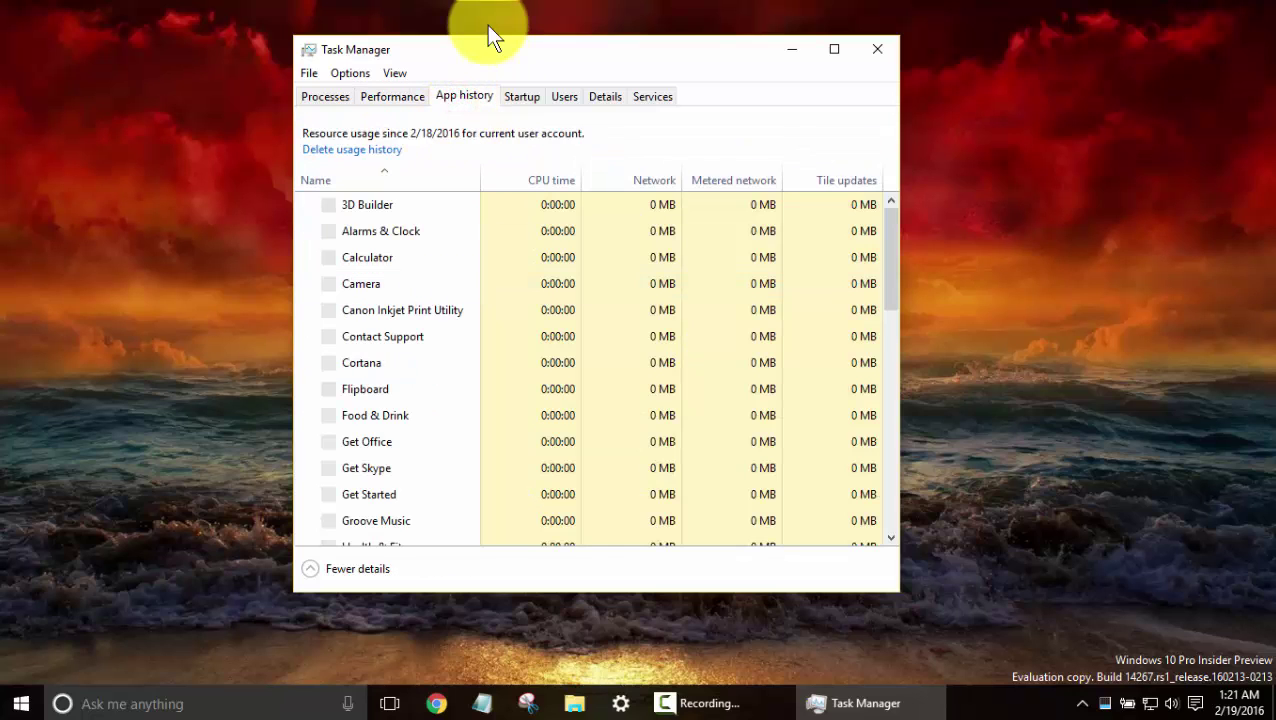
scroll(490, 265, down, 2)
scroll(485, 261, down, 3)
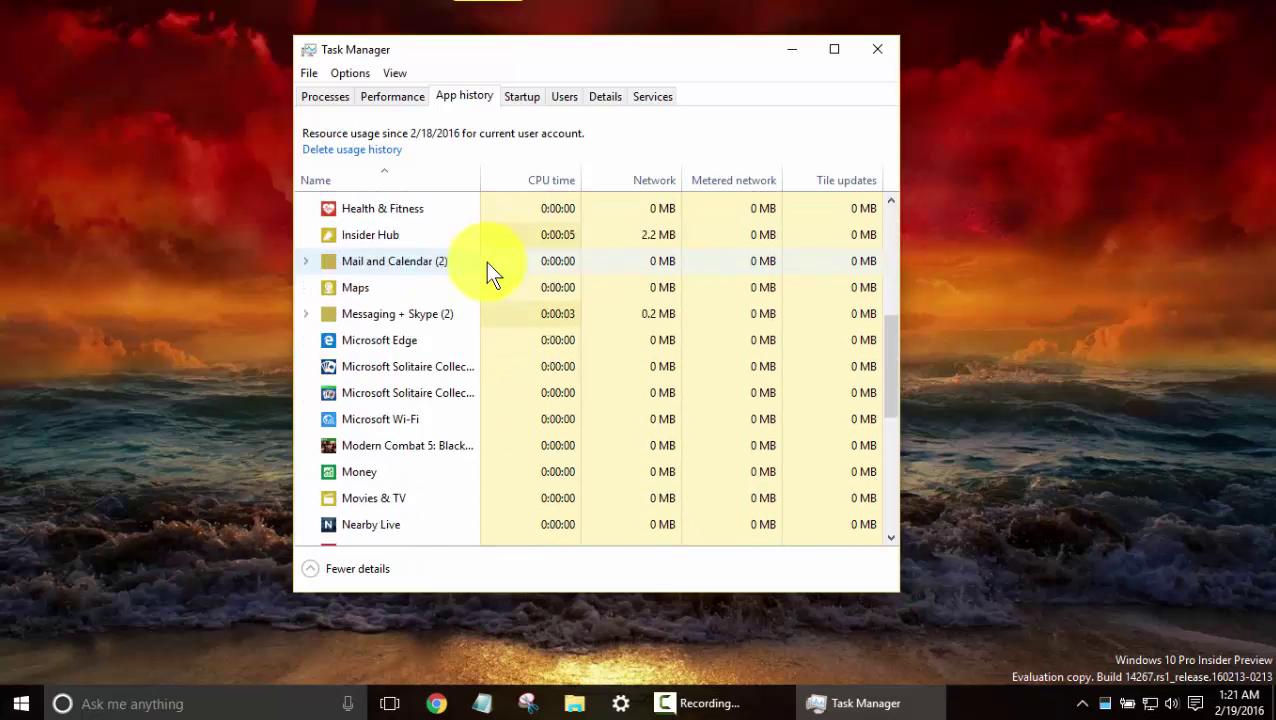
scroll(484, 261, up, 5)
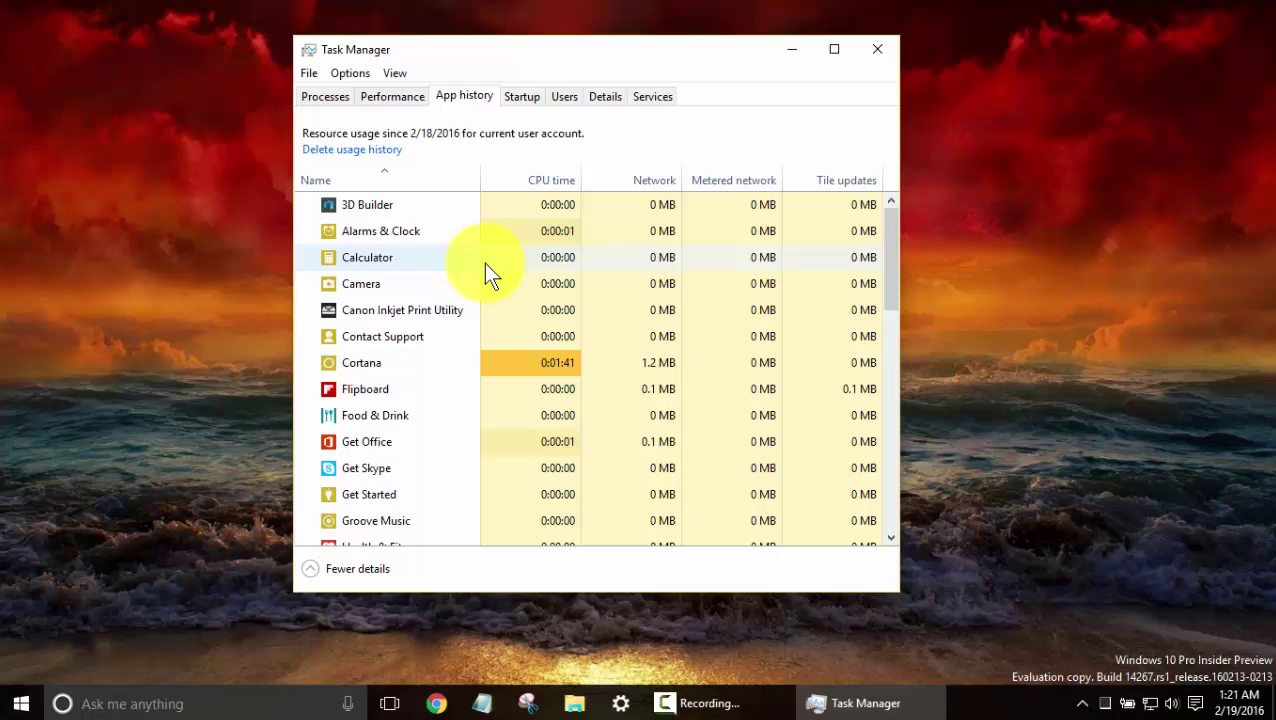
View Task Manager's Startup, Users, Details and Services lists in turn.
click(522, 101)
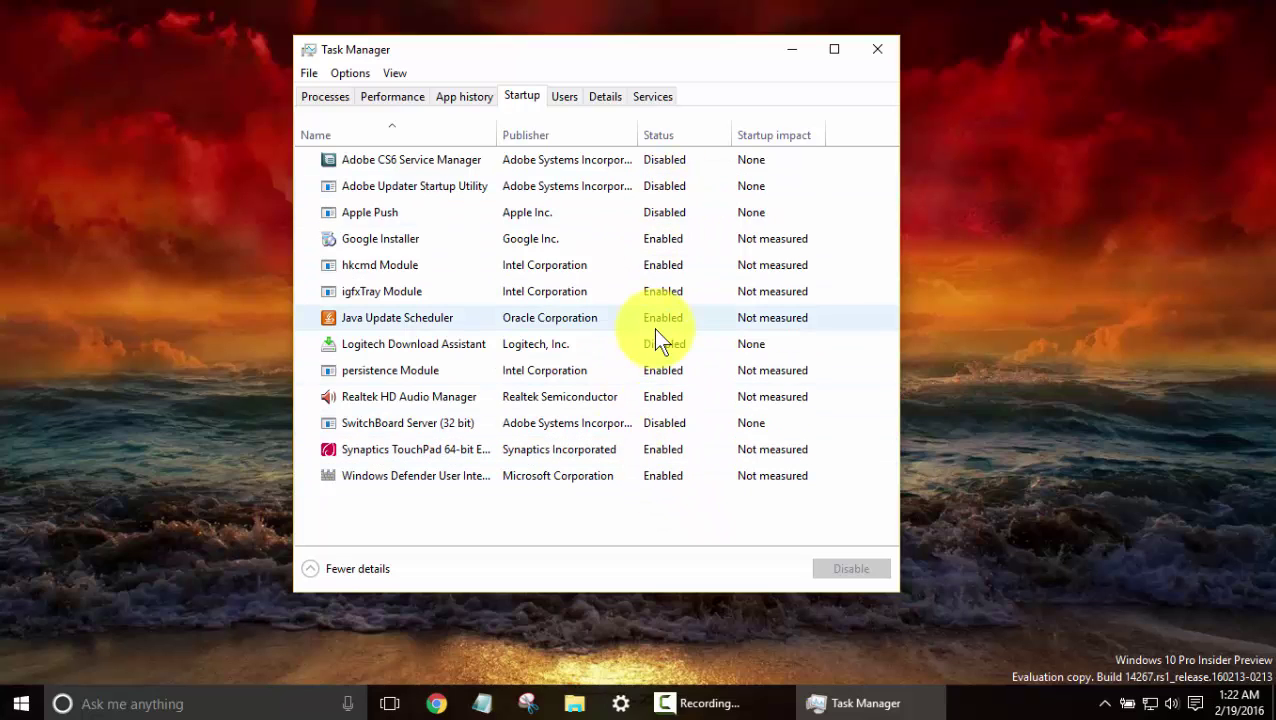
click(563, 95)
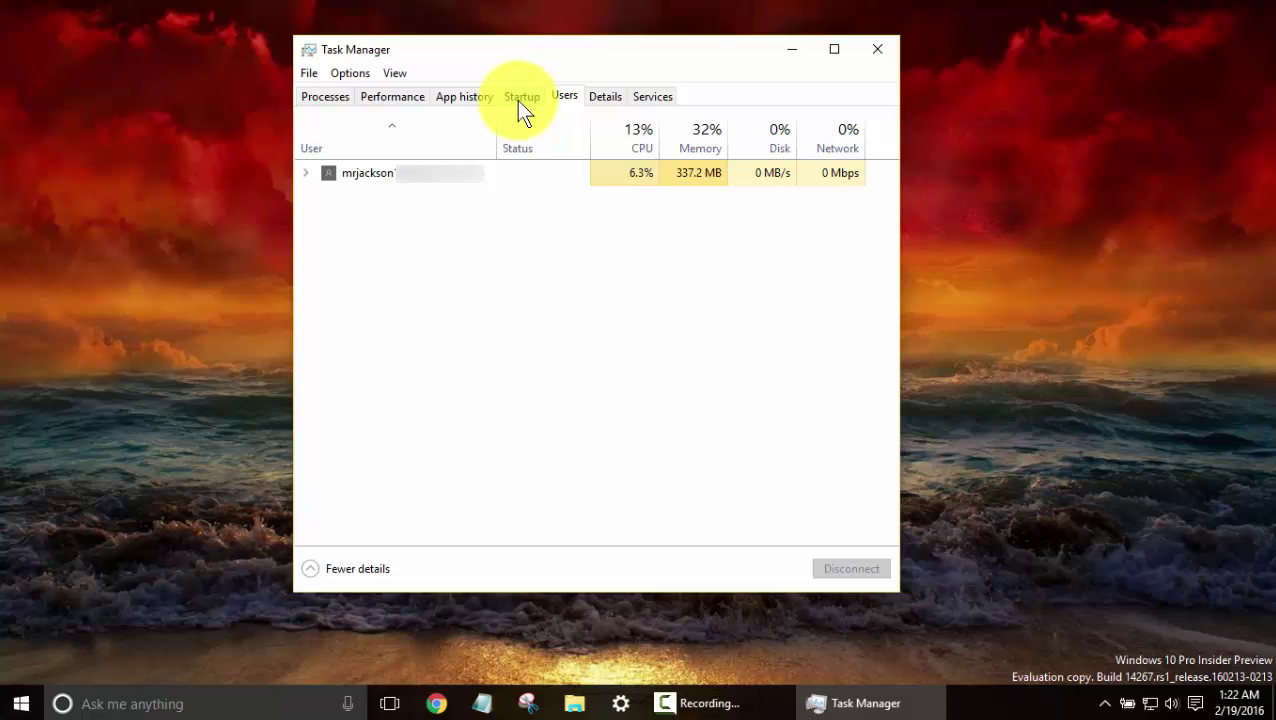
click(606, 96)
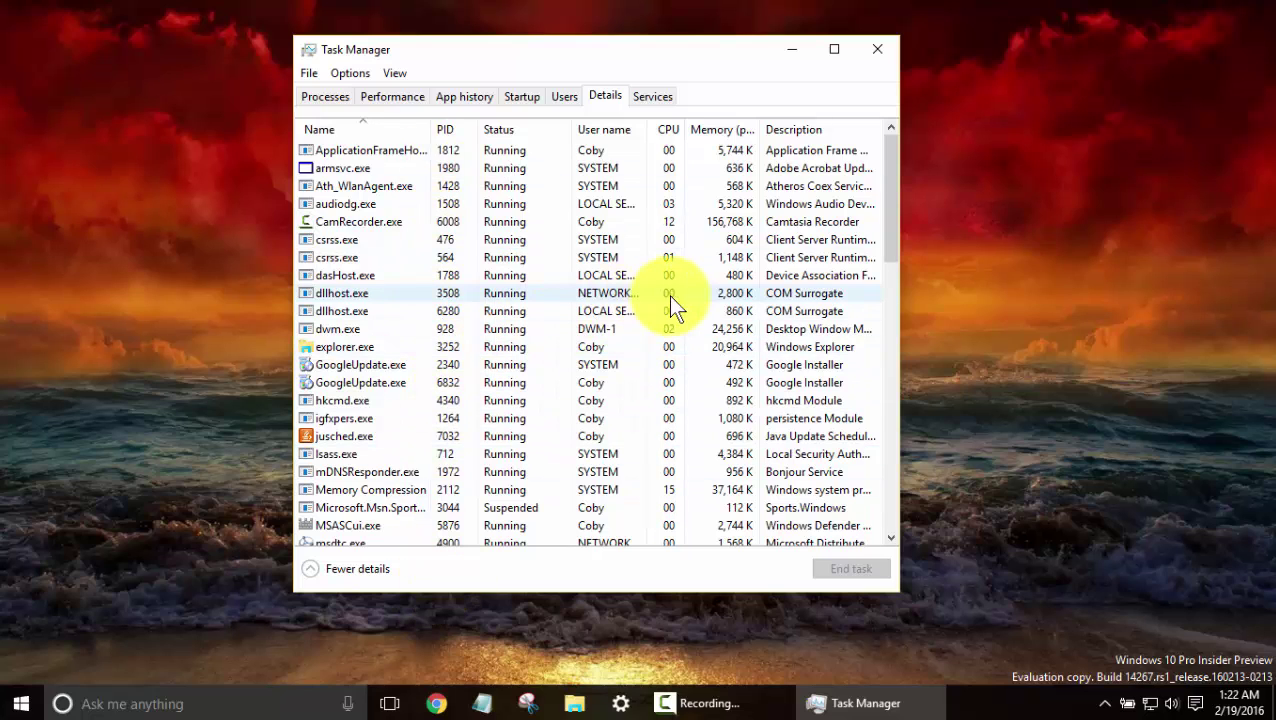
click(653, 96)
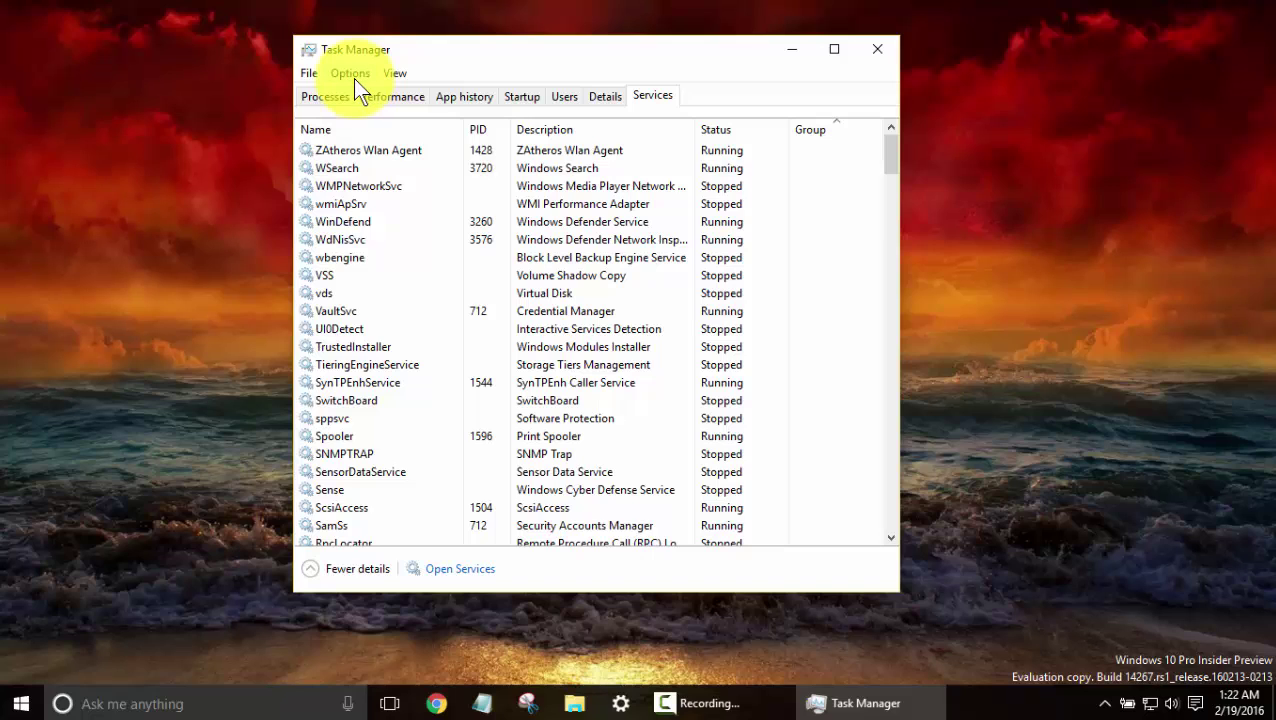
View the Details and Processes lists again and close Task Manager.
click(605, 97)
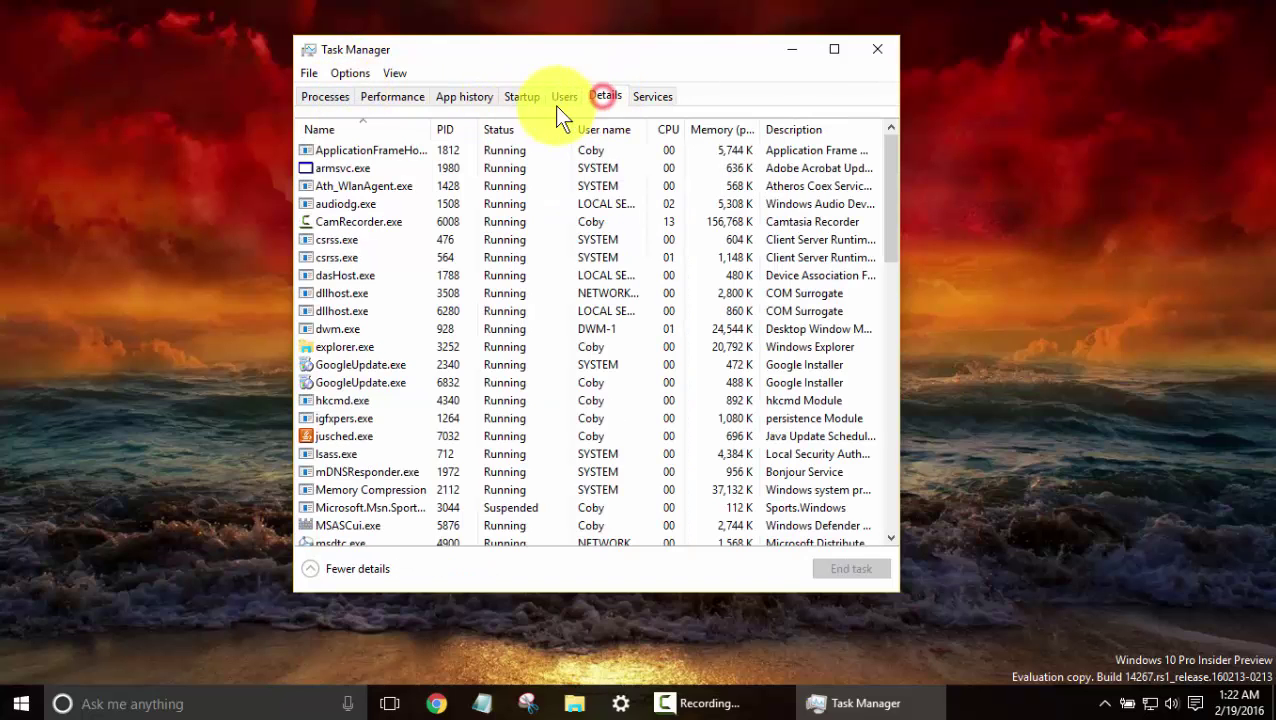
click(342, 74)
click(367, 69)
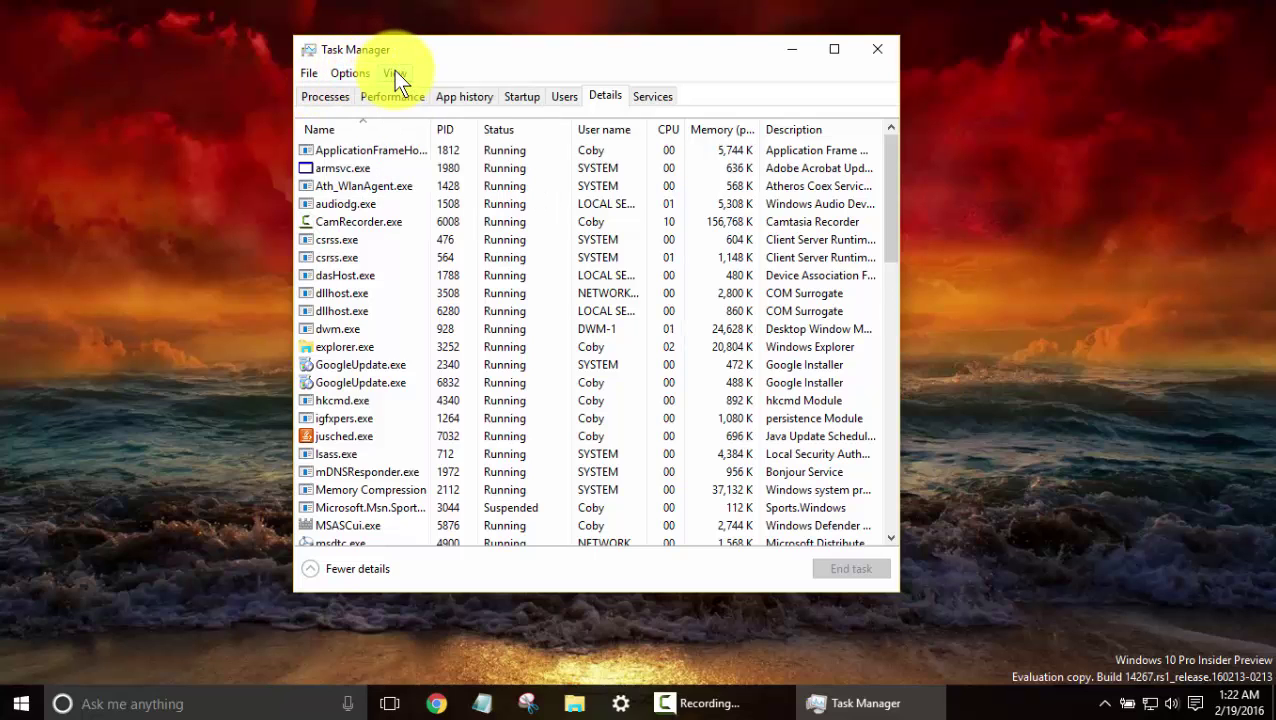
click(330, 96)
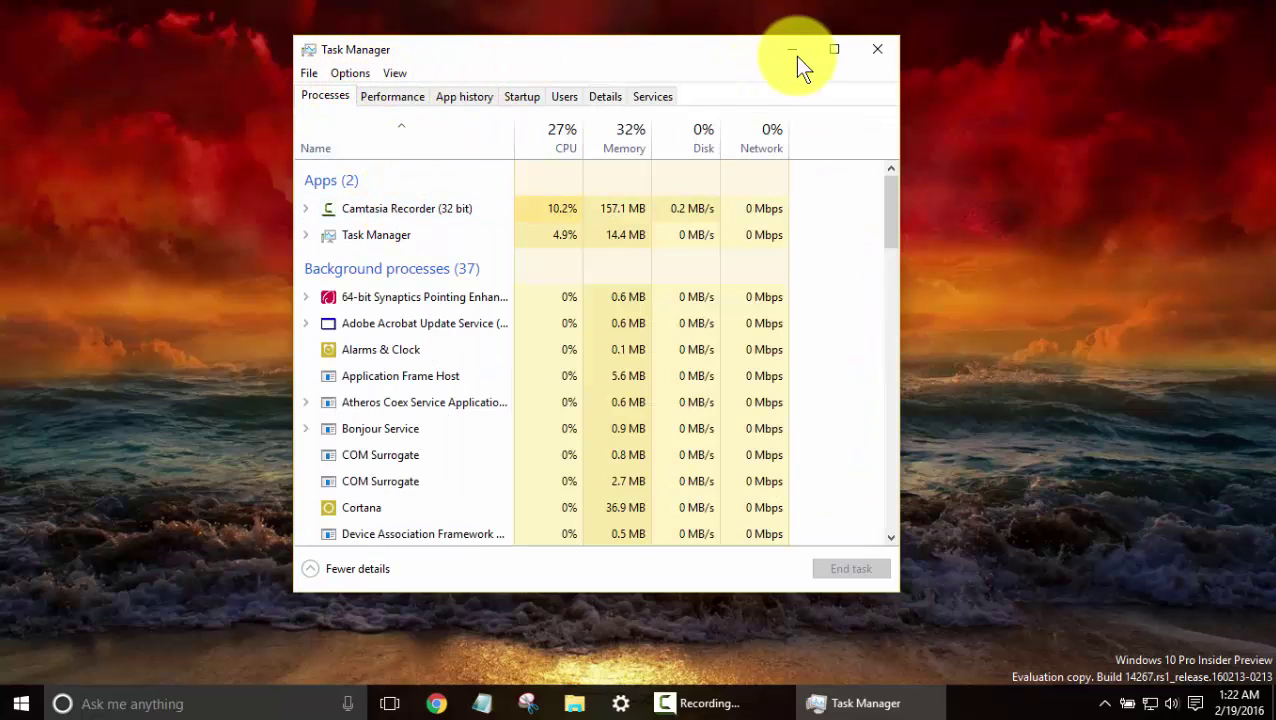
click(872, 50)
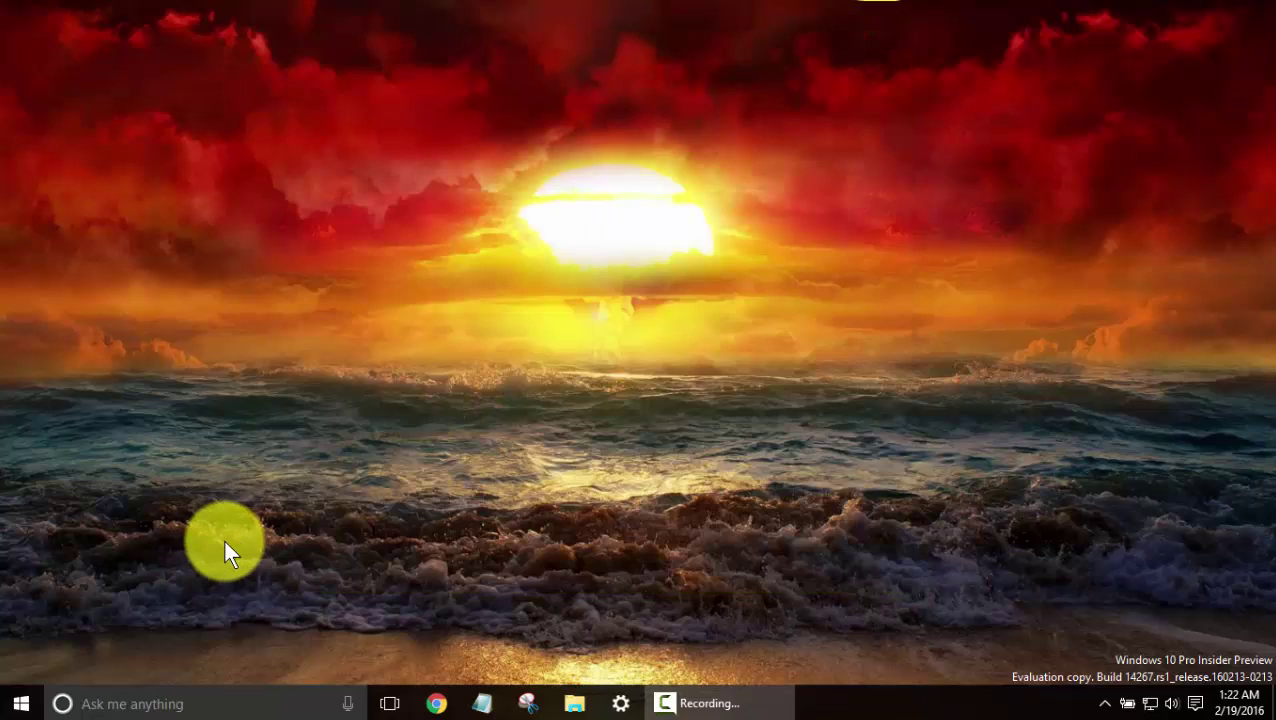
Open Control Panel from the Start button's quick-access list, view its categories, and close it.
right_click(18, 700)
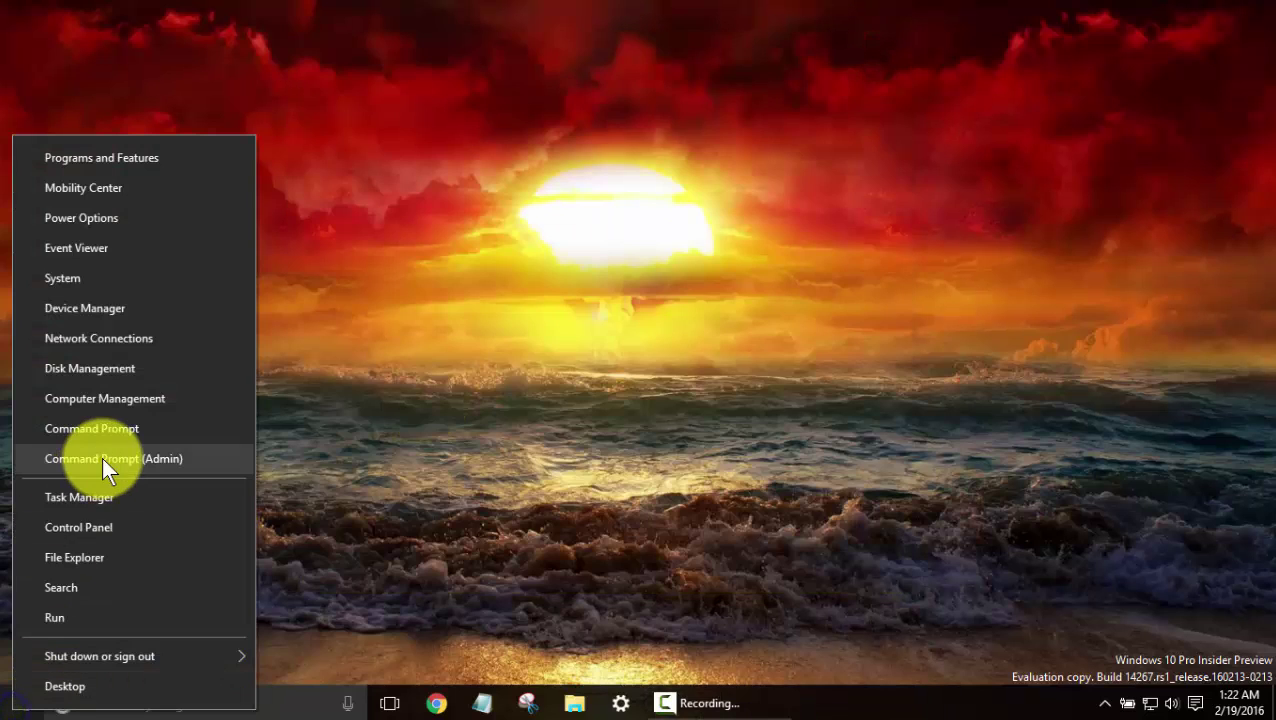
click(128, 528)
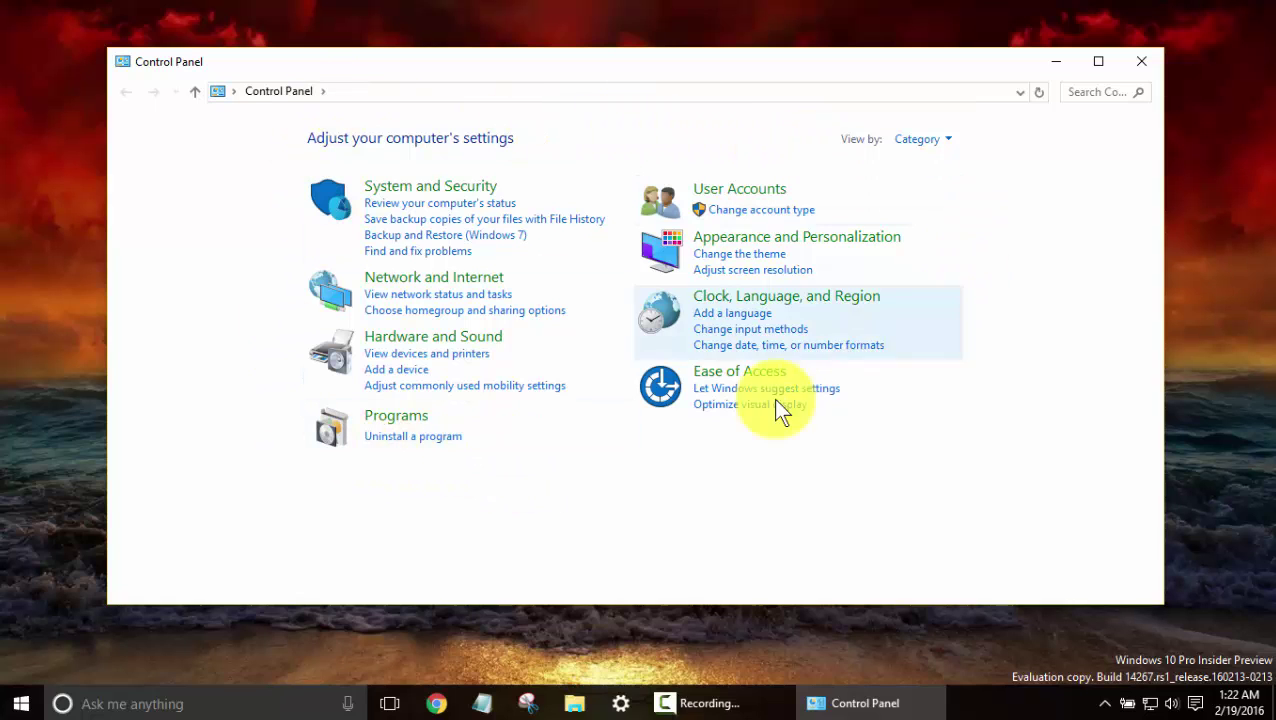
click(1141, 61)
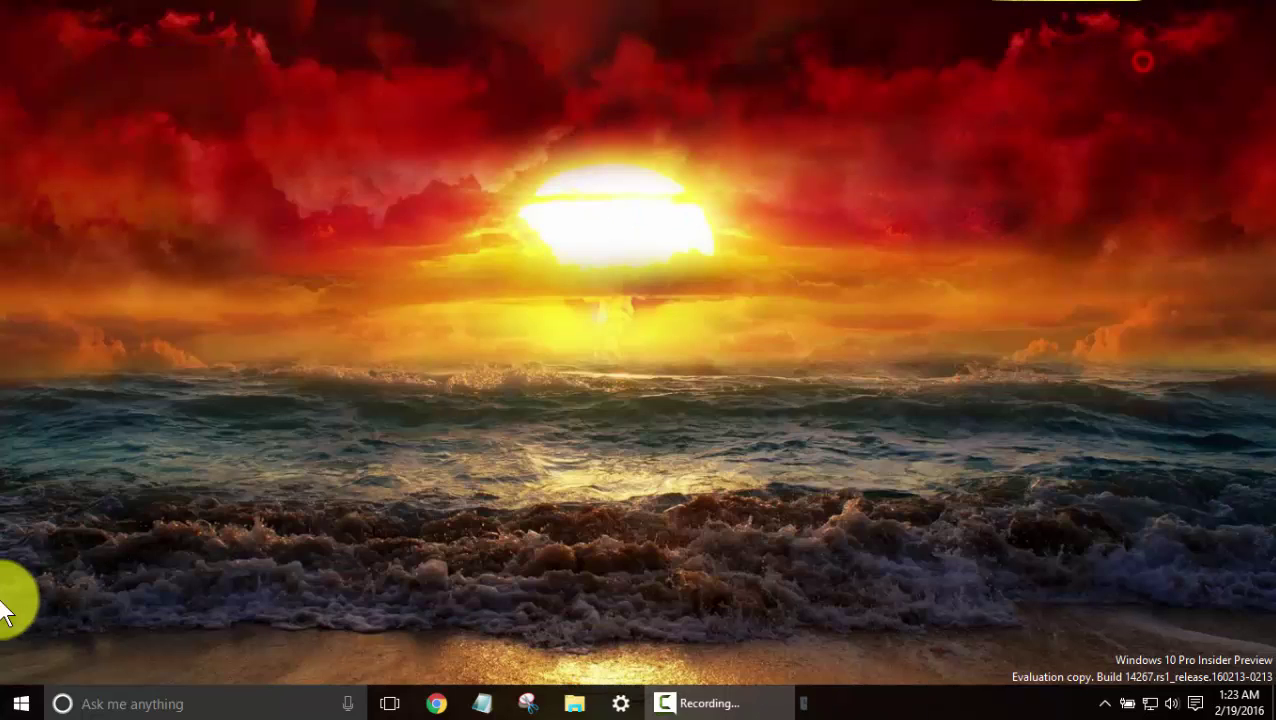
Open File Explorer from the Start button's quick-access list, view This PC, and close the window.
right_click(24, 705)
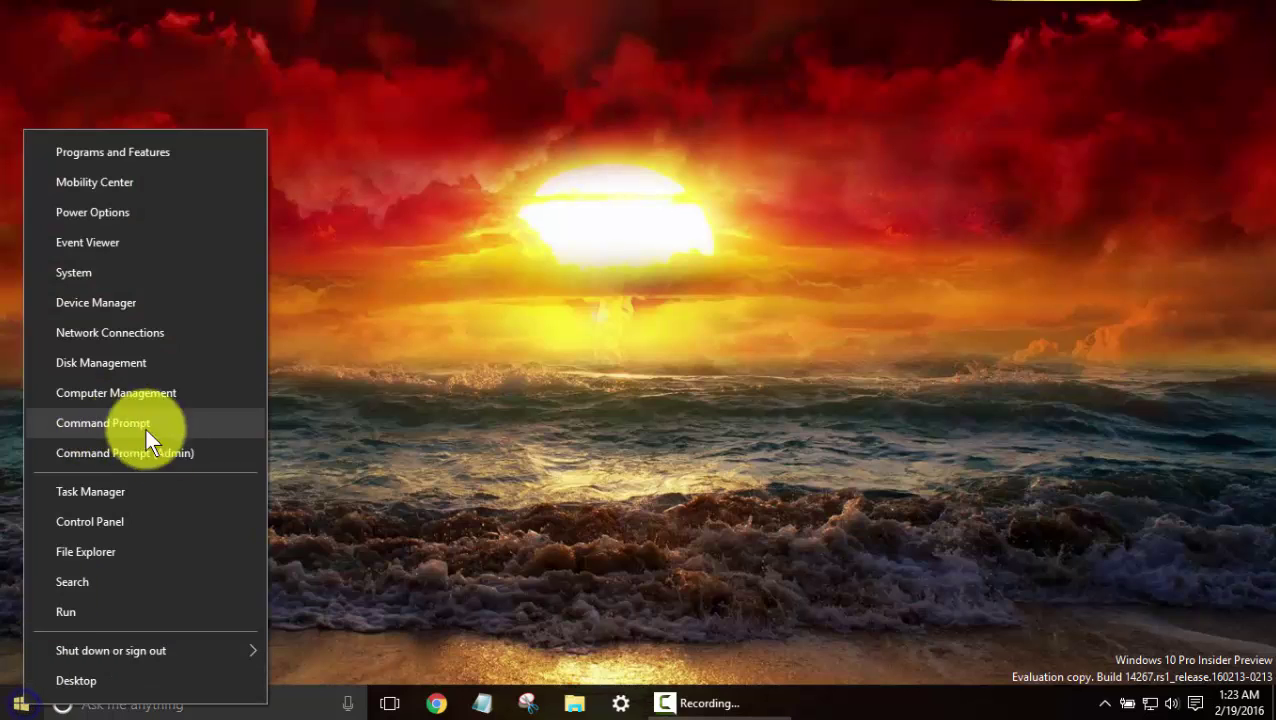
click(137, 553)
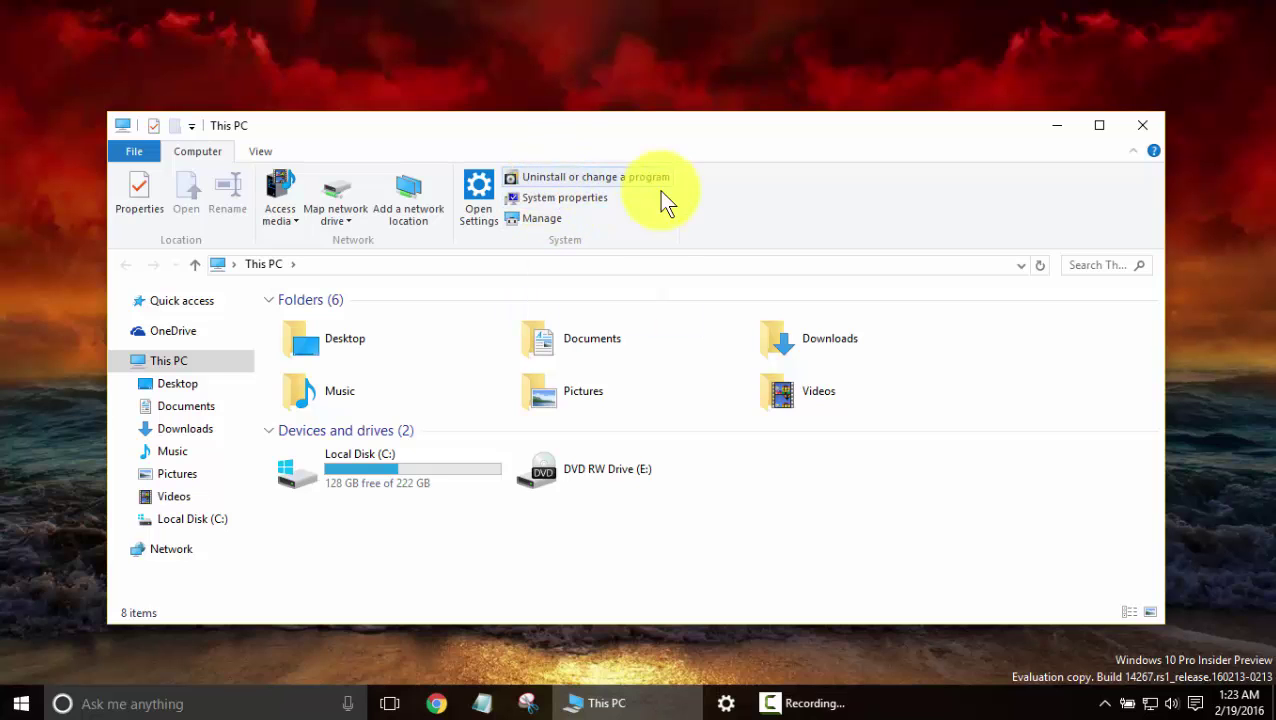
click(1142, 125)
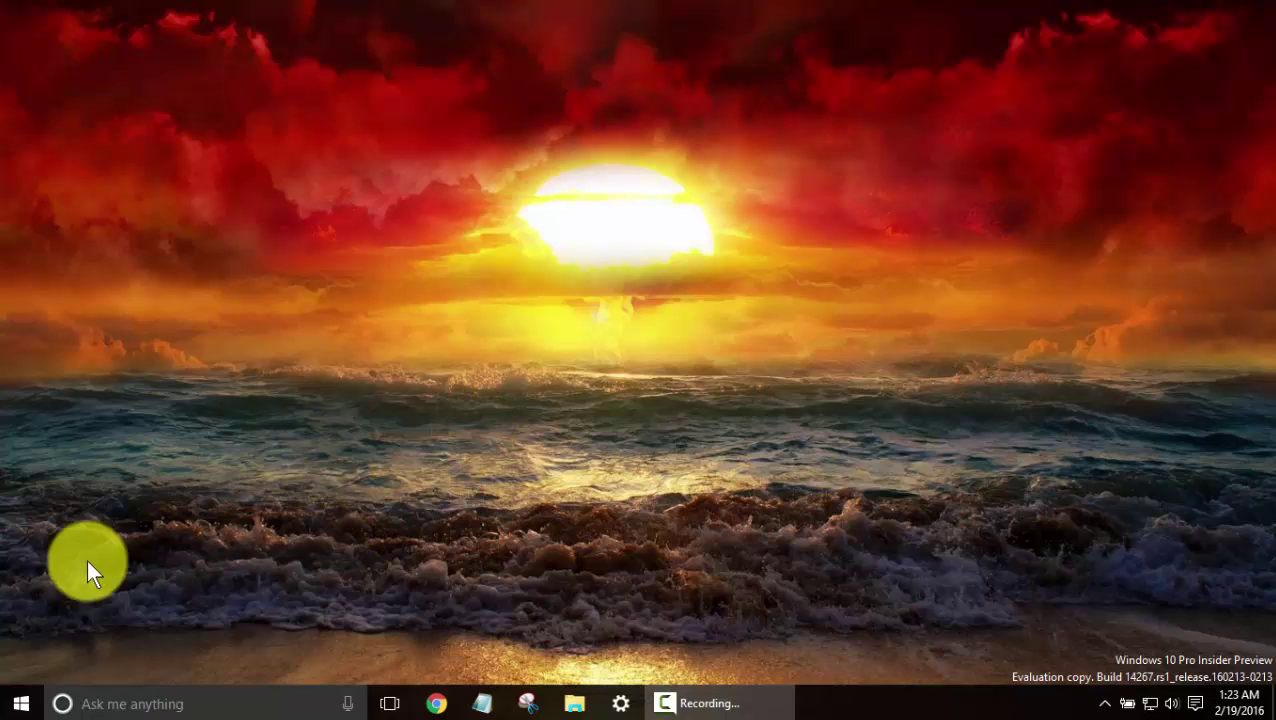
Open Search from the Start button's quick-access list, then open the Run dialog and close it.
right_click(20, 702)
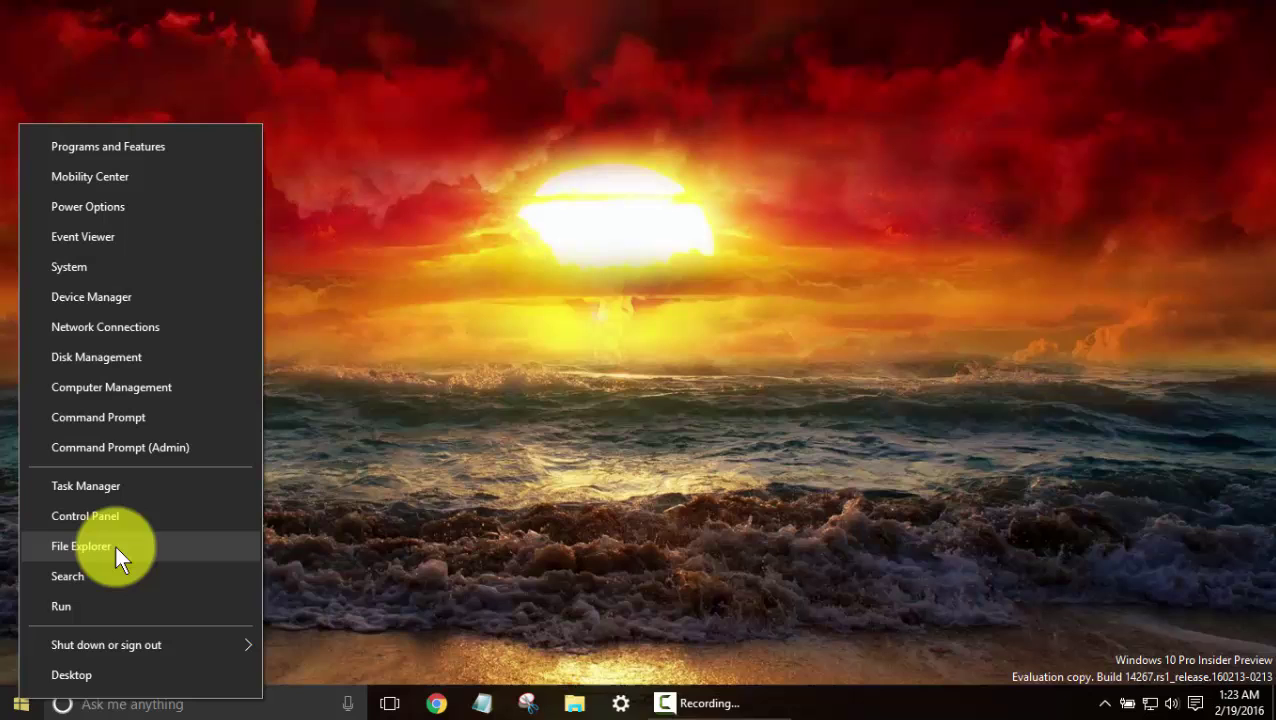
click(111, 577)
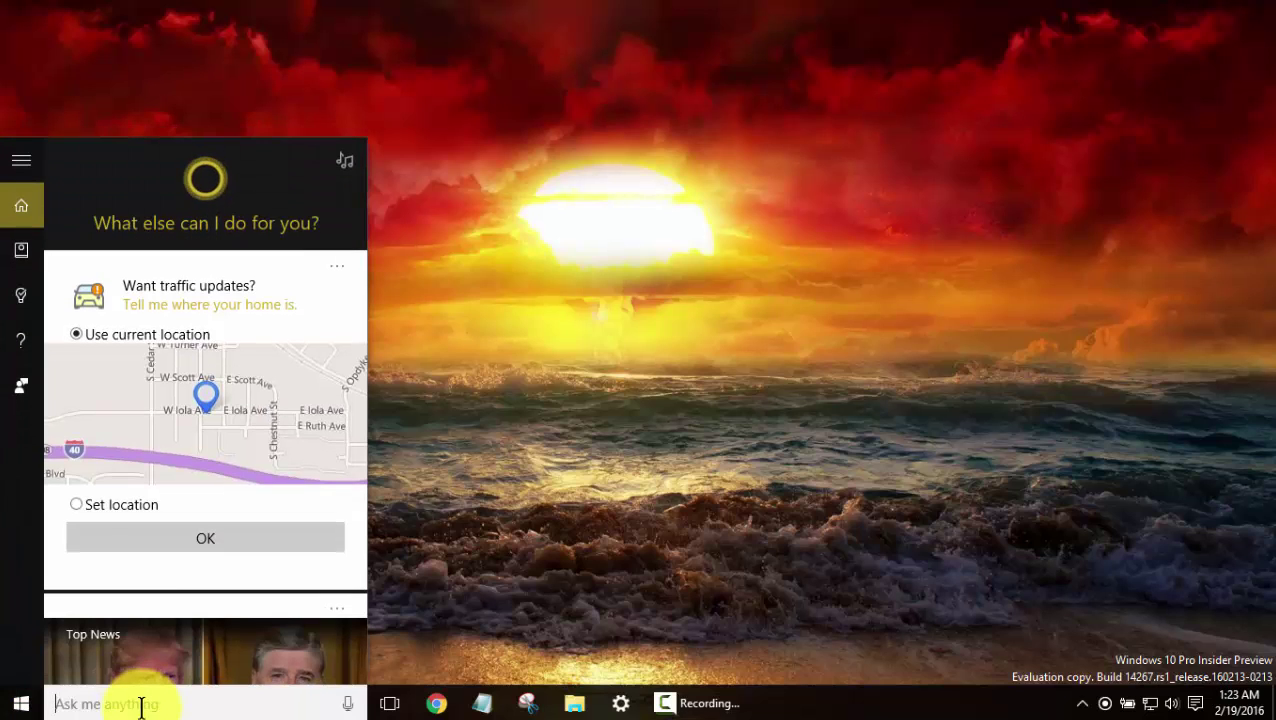
right_click(23, 702)
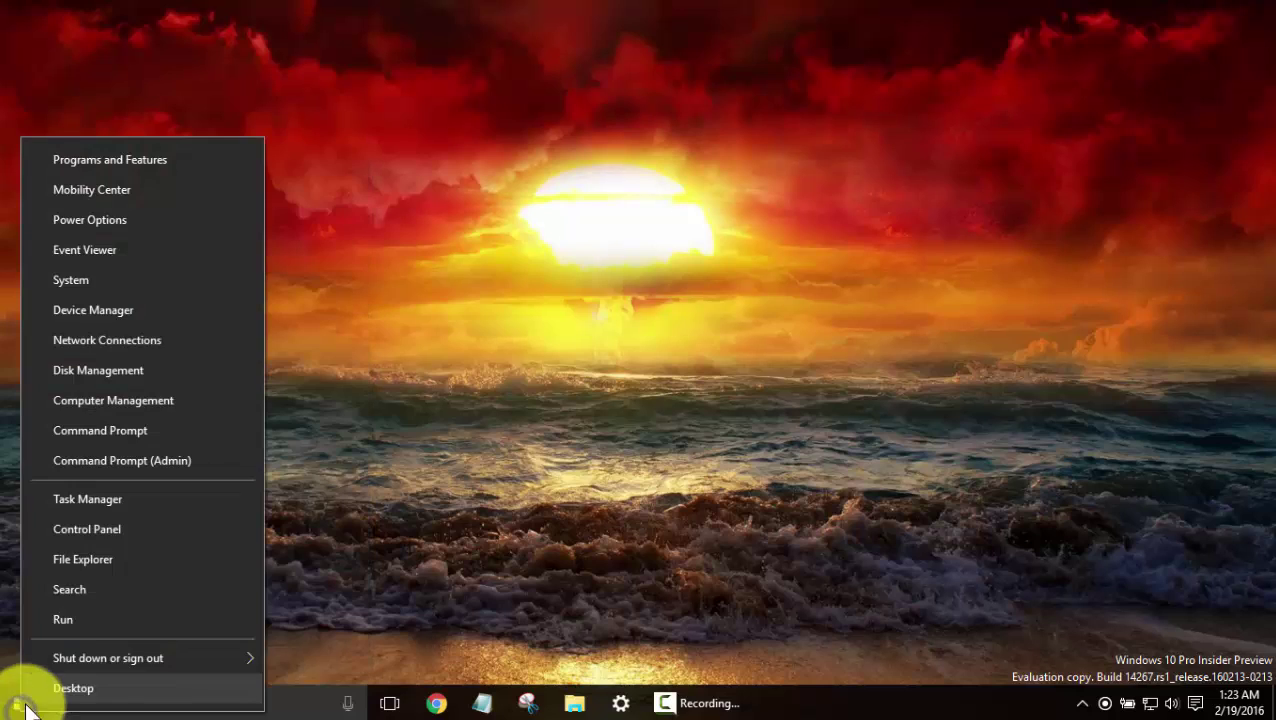
click(67, 616)
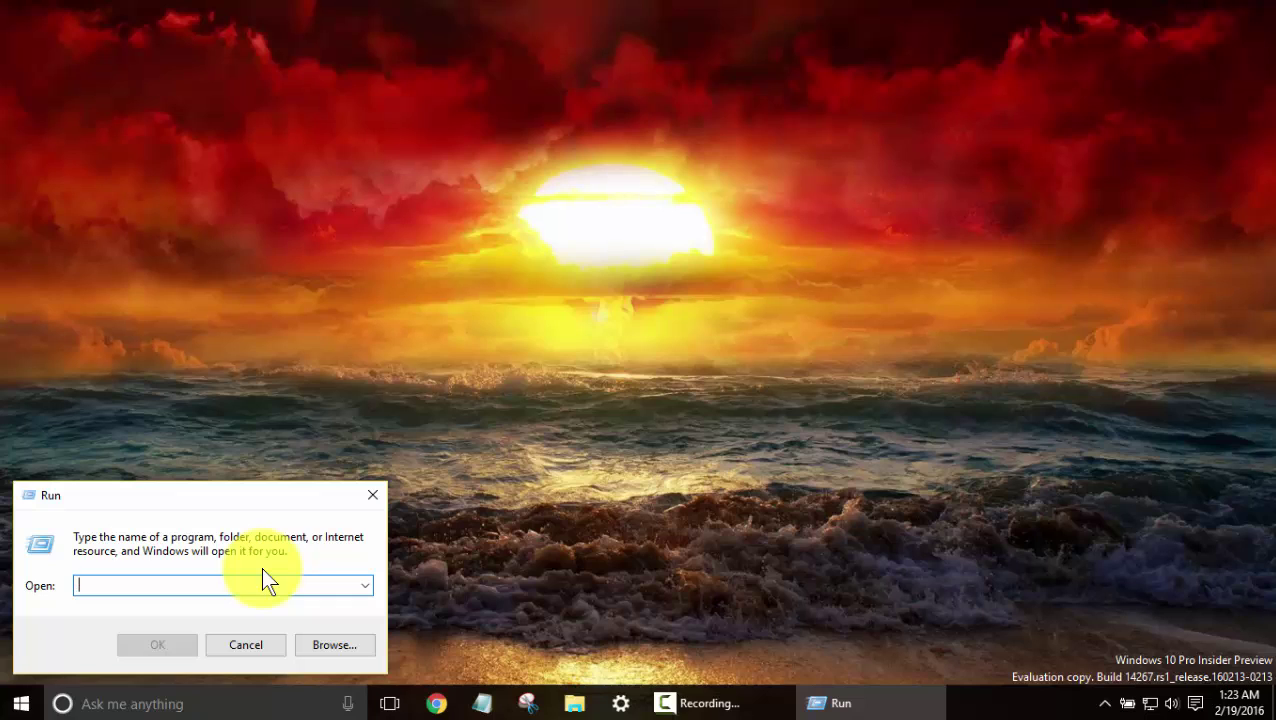
click(376, 492)
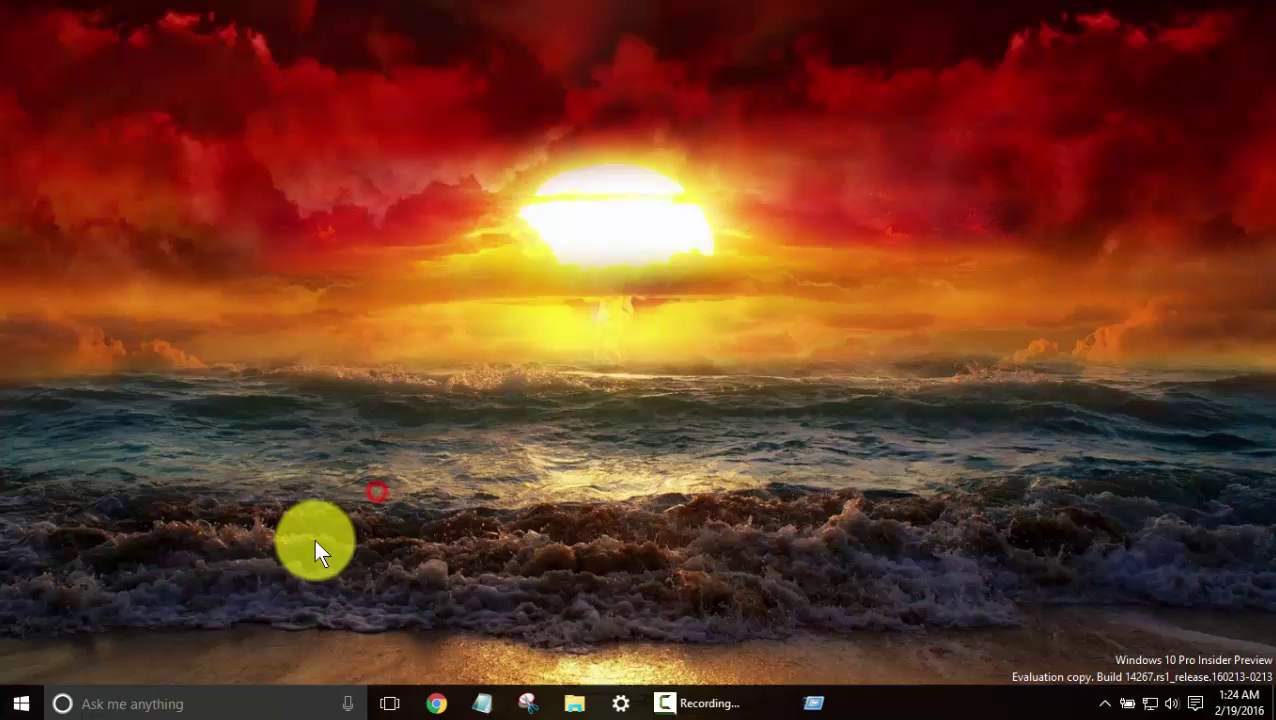
View the Shut down or sign out options in the quick-access list and choose Desktop.
right_click(20, 706)
mouse_move(64, 655)
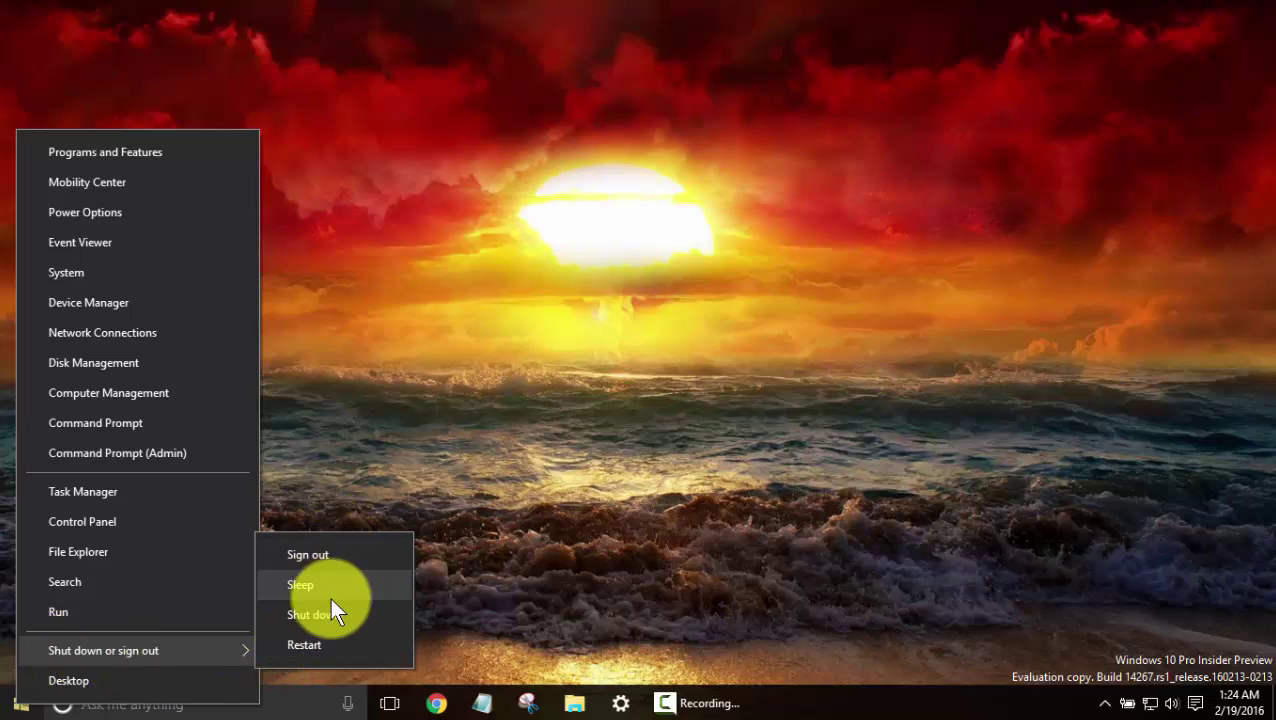
click(62, 686)
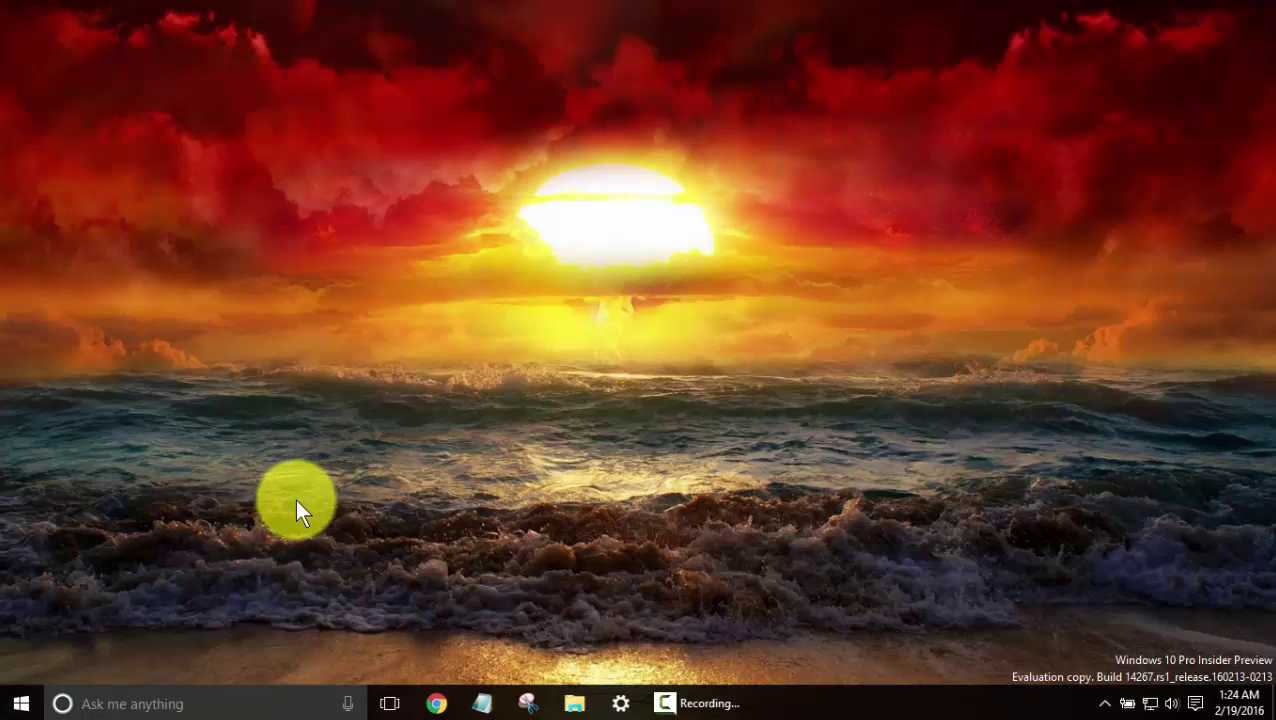
View the Start button's quick-access list once more, dismiss it, and open File Explorer at This PC.
right_click(20, 702)
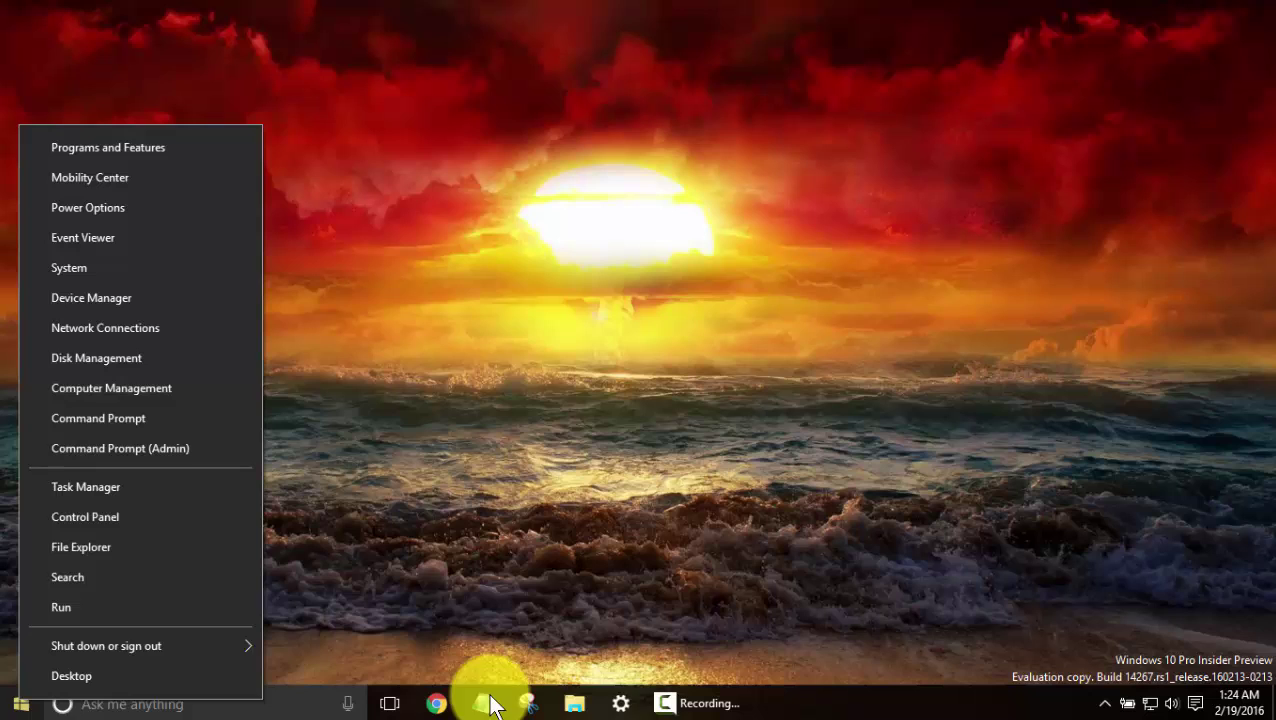
key(Escape)
click(530, 703)
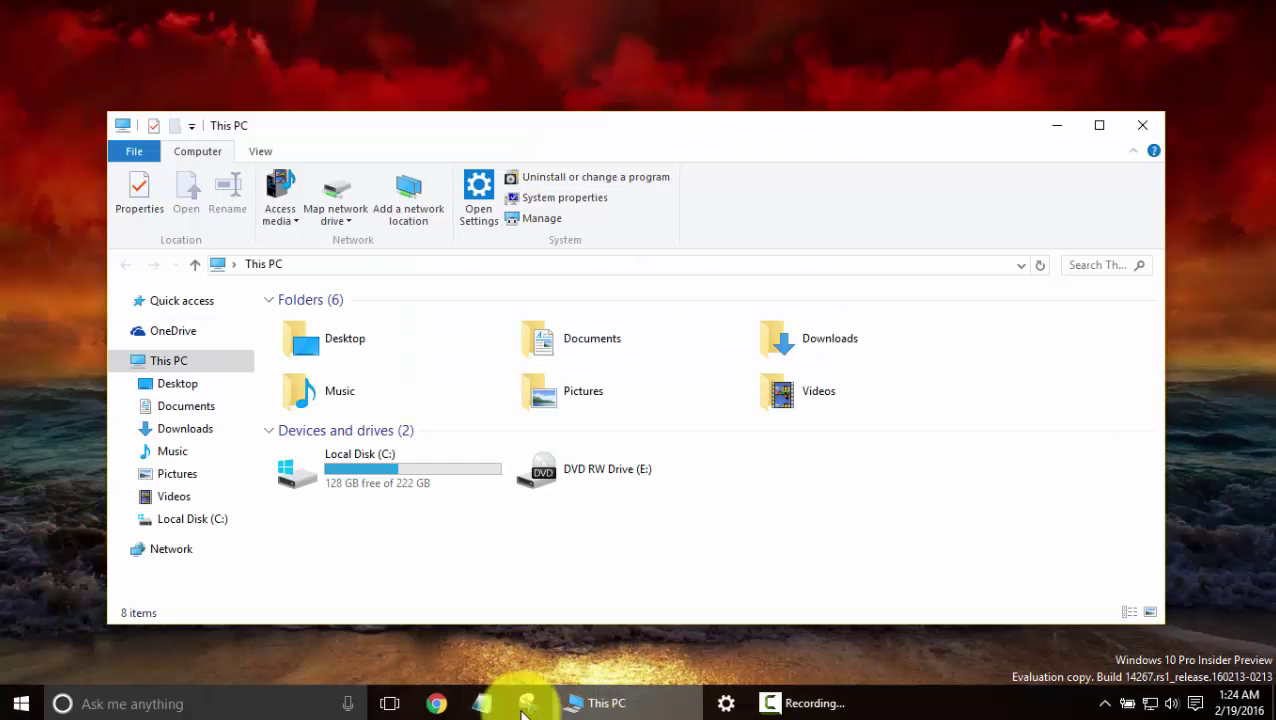
Open a blank Notepad window over This PC, and choose Desktop from the Start button's quick-access list to hide both windows.
click(488, 703)
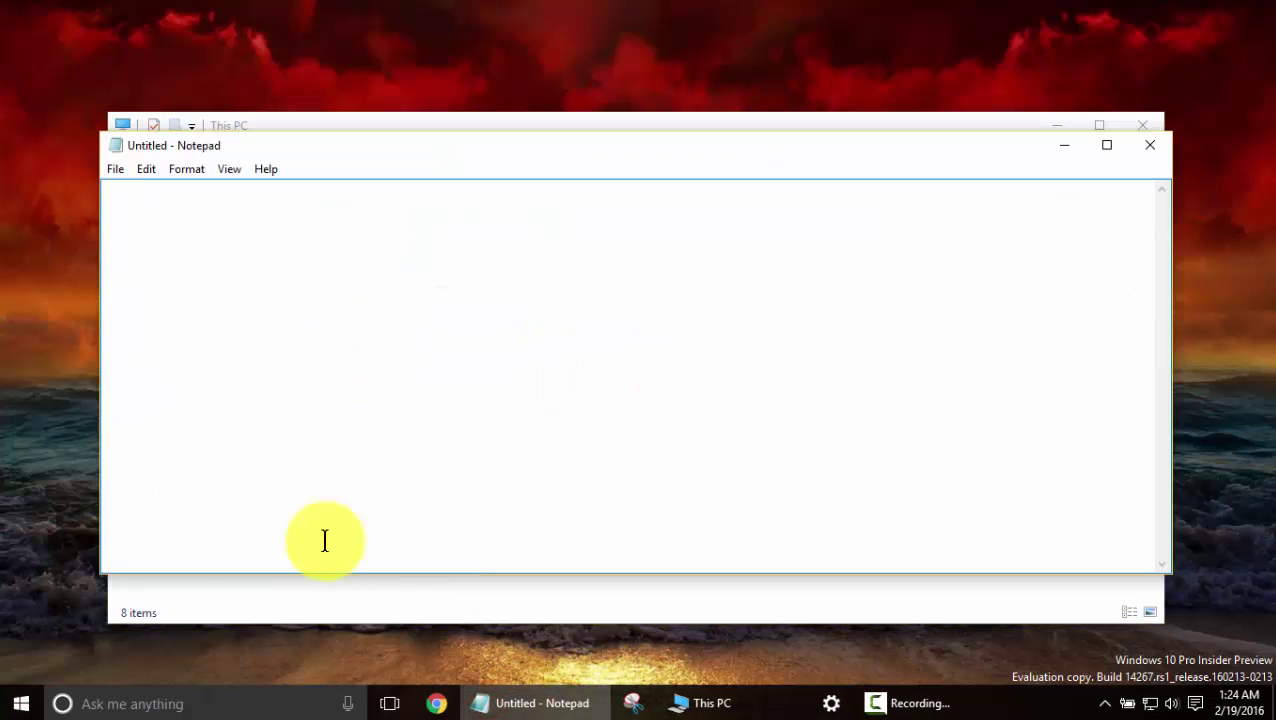
right_click(22, 702)
click(30, 684)
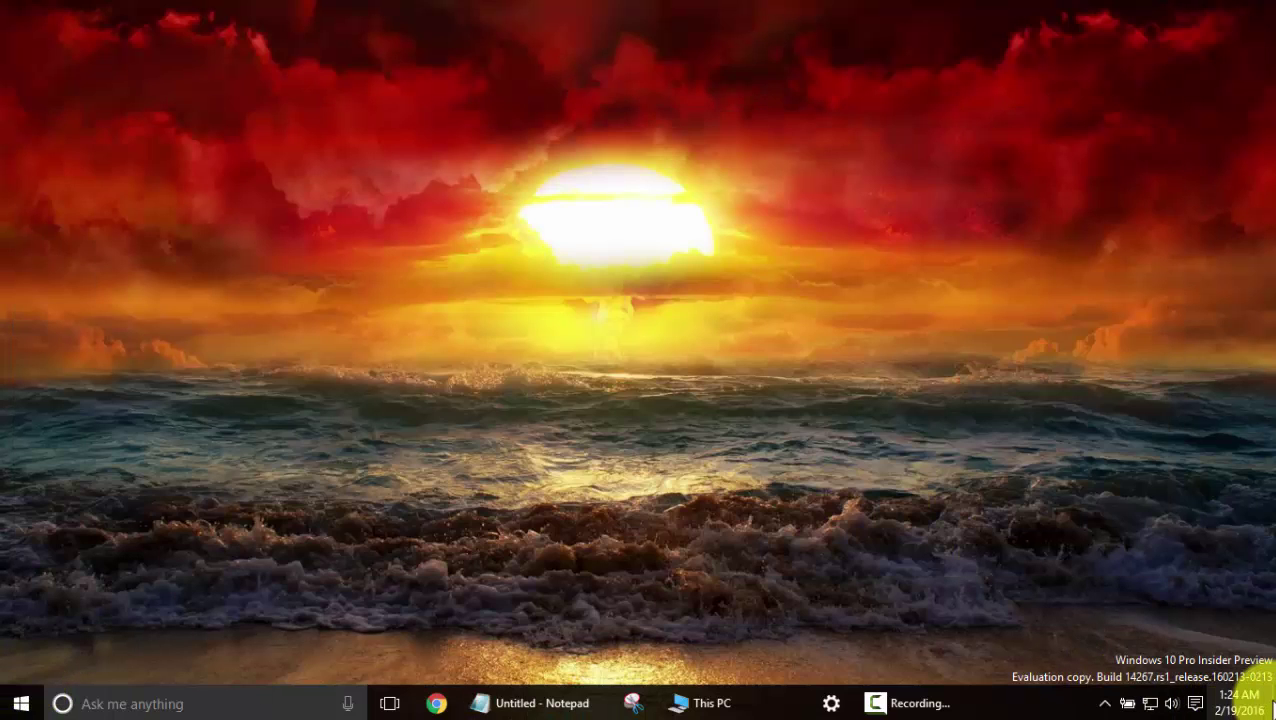
Toggle Show desktop repeatedly to restore and hide the This PC and Notepad windows, finishing with both restored.
click(1270, 700)
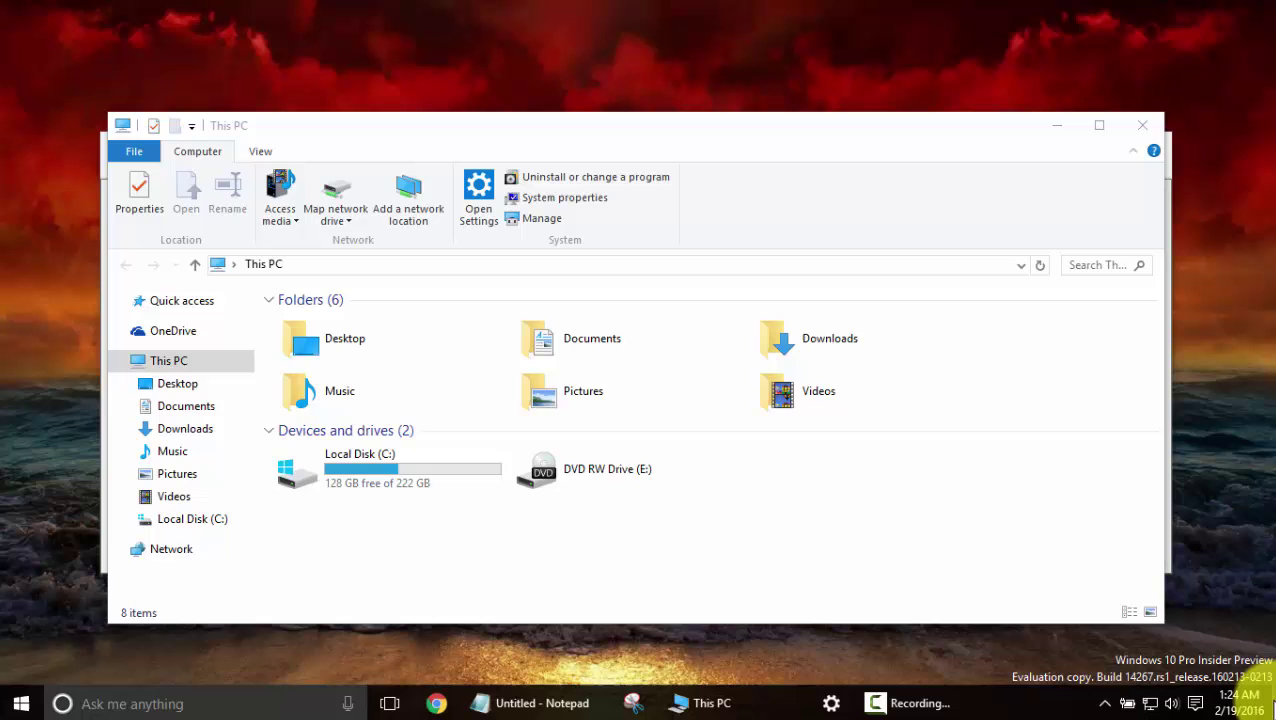
click(1266, 700)
click(1268, 700)
click(1268, 700)
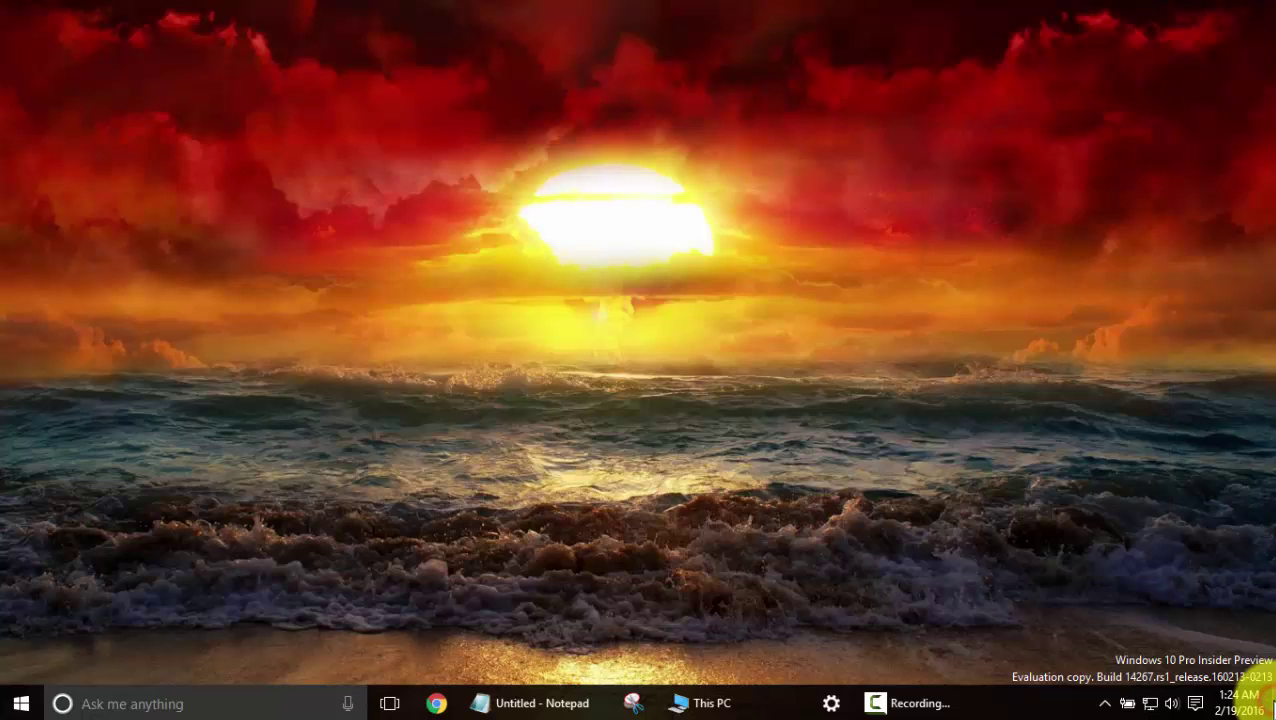
click(1268, 700)
Close the This PC and Notepad windows, and bring up the Start button's quick-access list.
click(1138, 127)
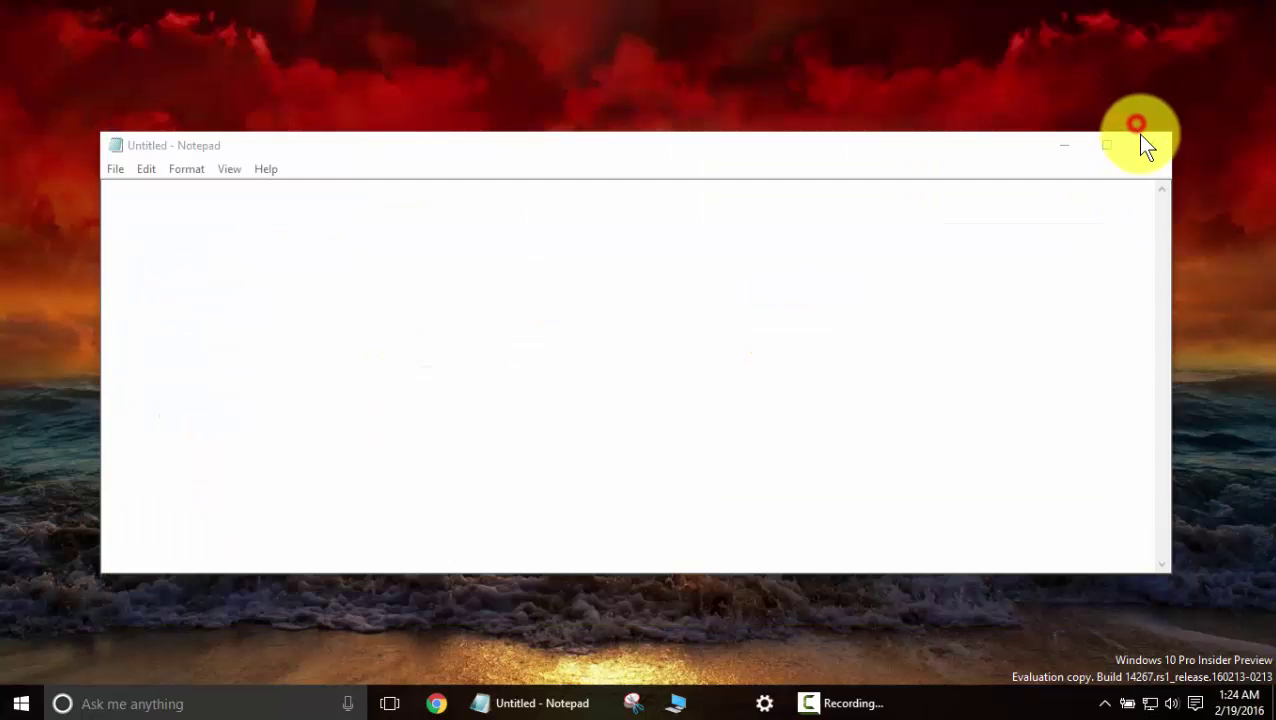
click(1136, 136)
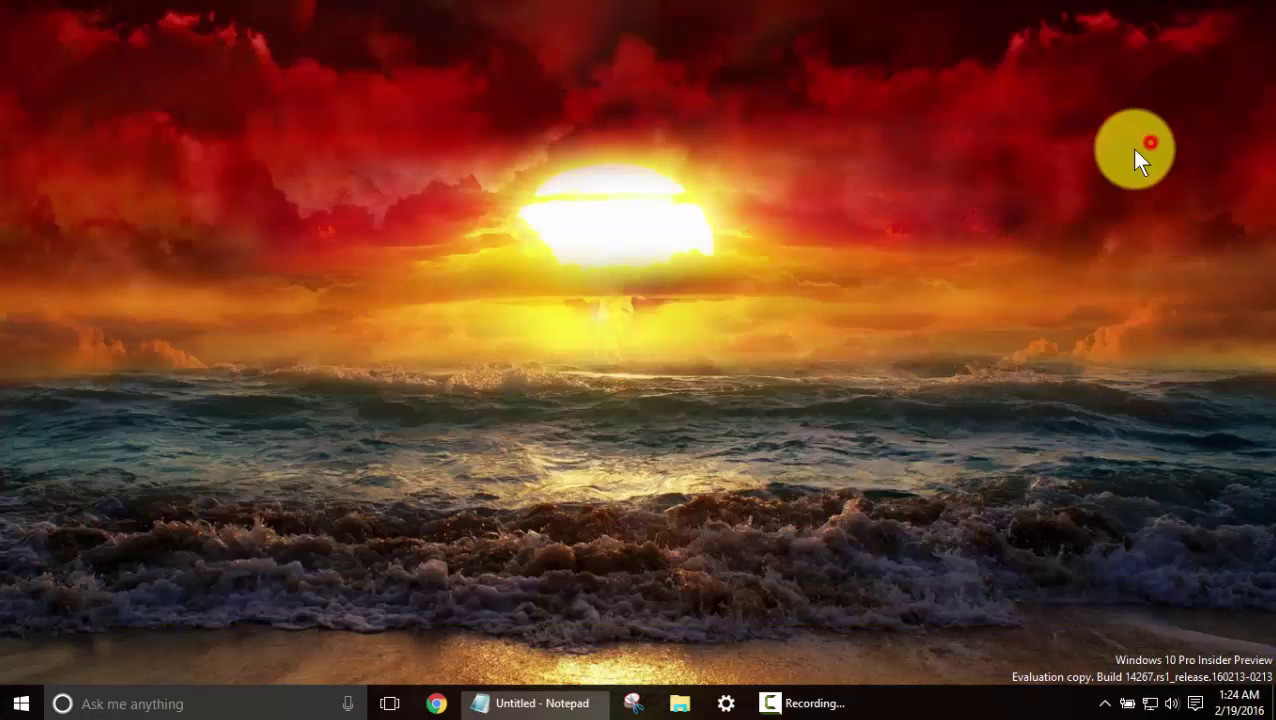
right_click(22, 703)
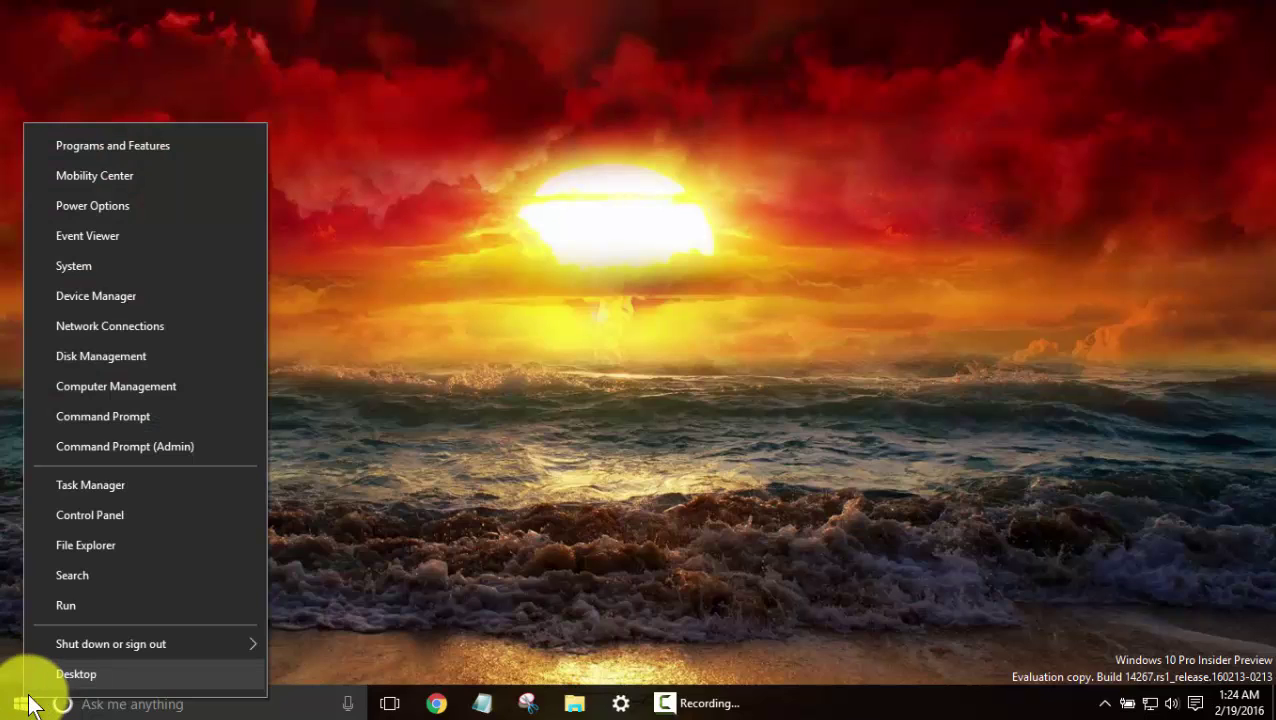